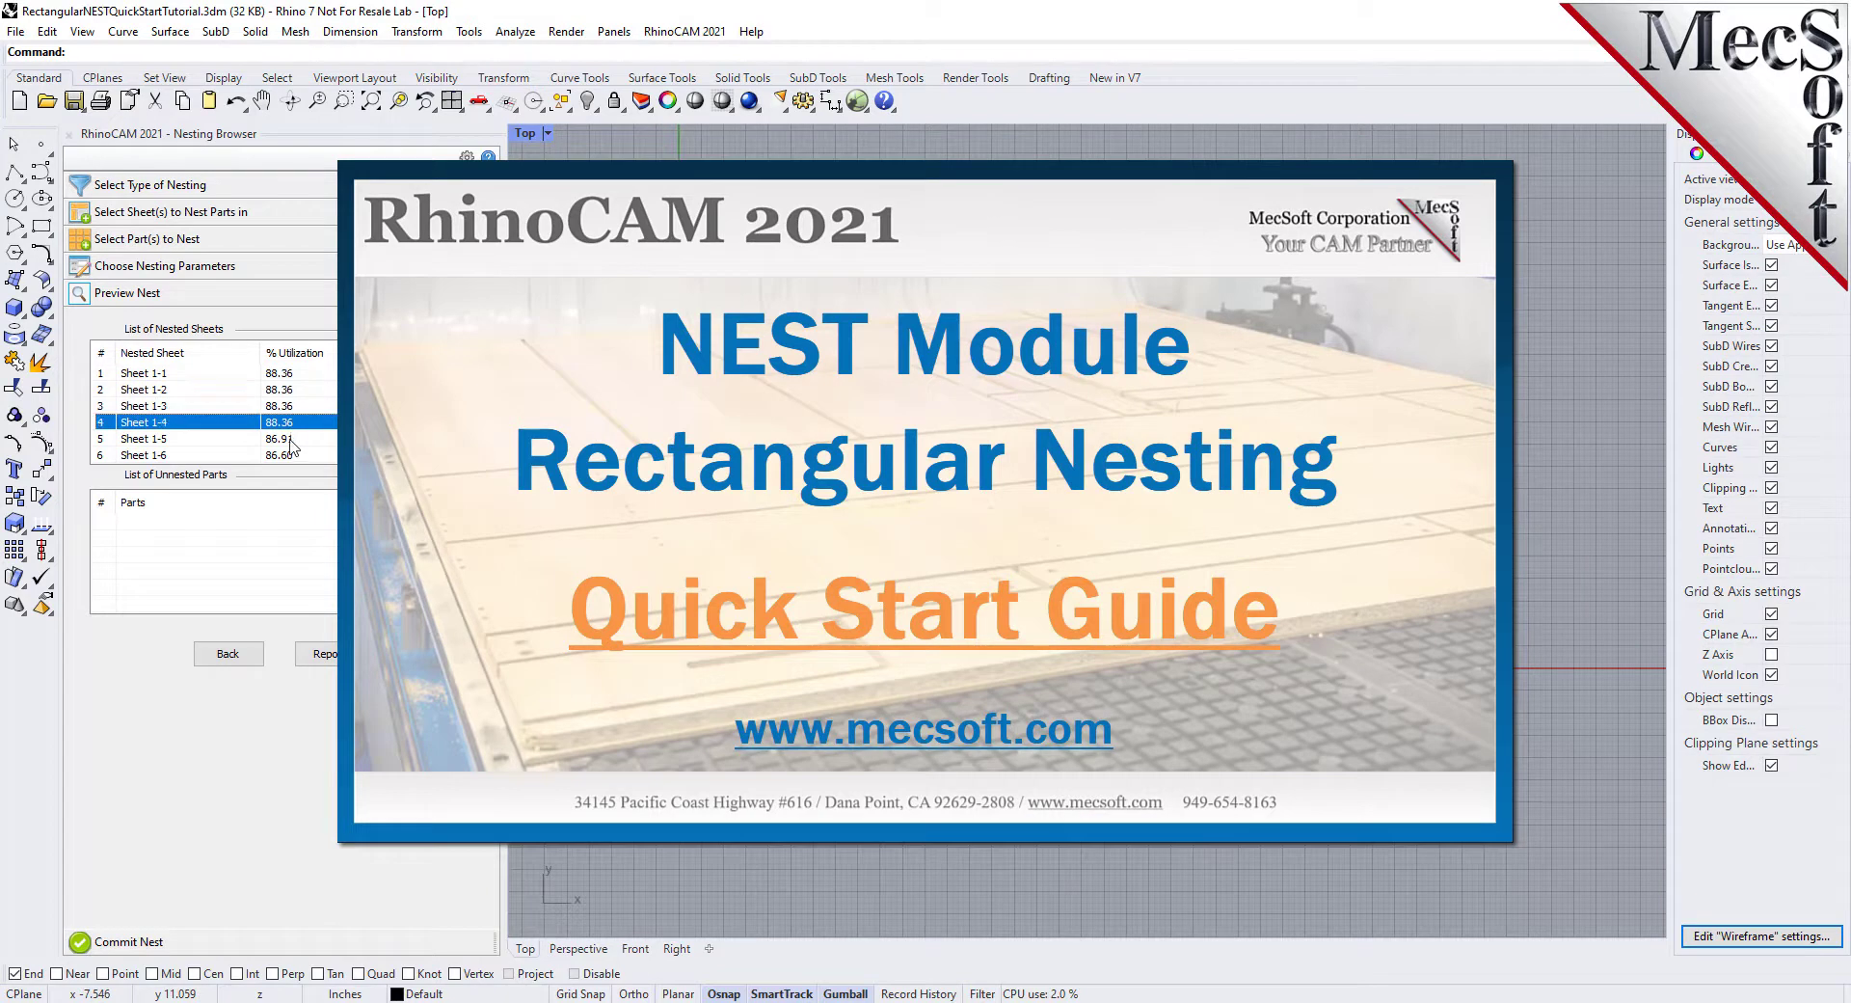
Step: Preview nested sheets 1-5 and 1-6 in the list of nested sheets
{"action": "left_click", "coordinate": [290, 439]}
{"action": "left_click", "coordinate": [288, 454]}
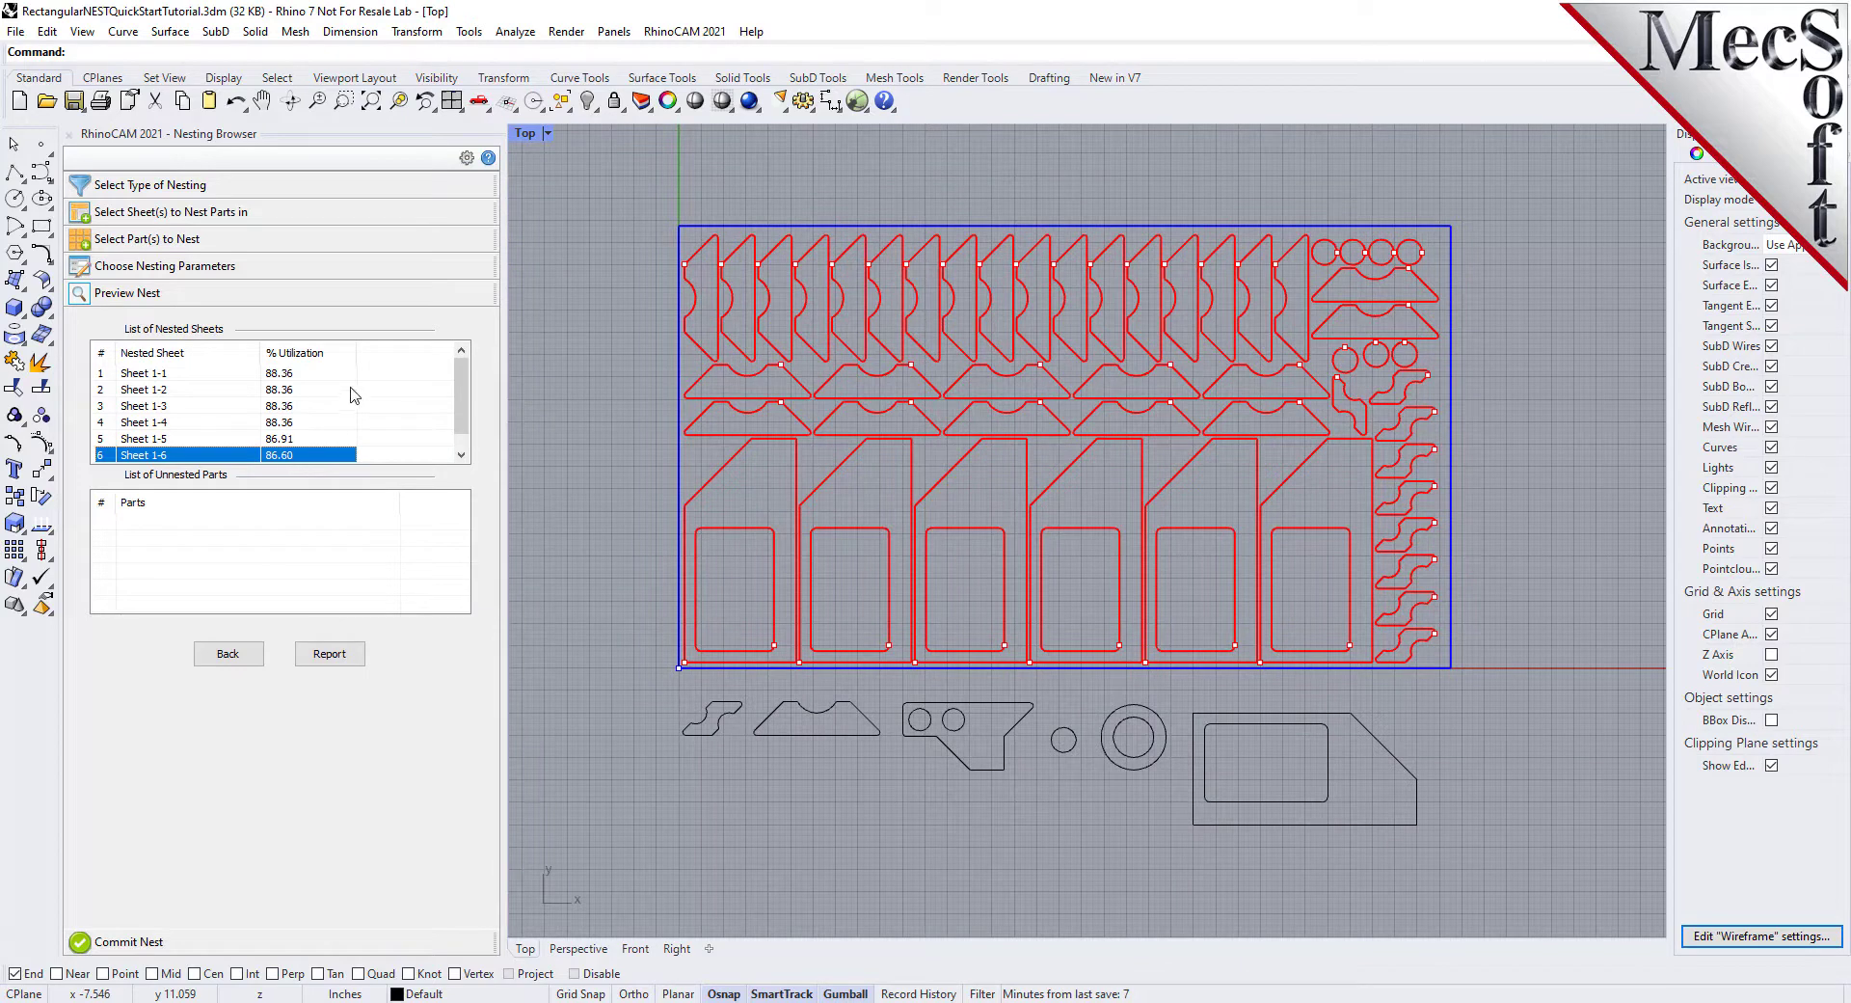
{"action": "scroll", "coordinate": [354, 398], "scroll_direction": "down", "scroll_amount": 1}
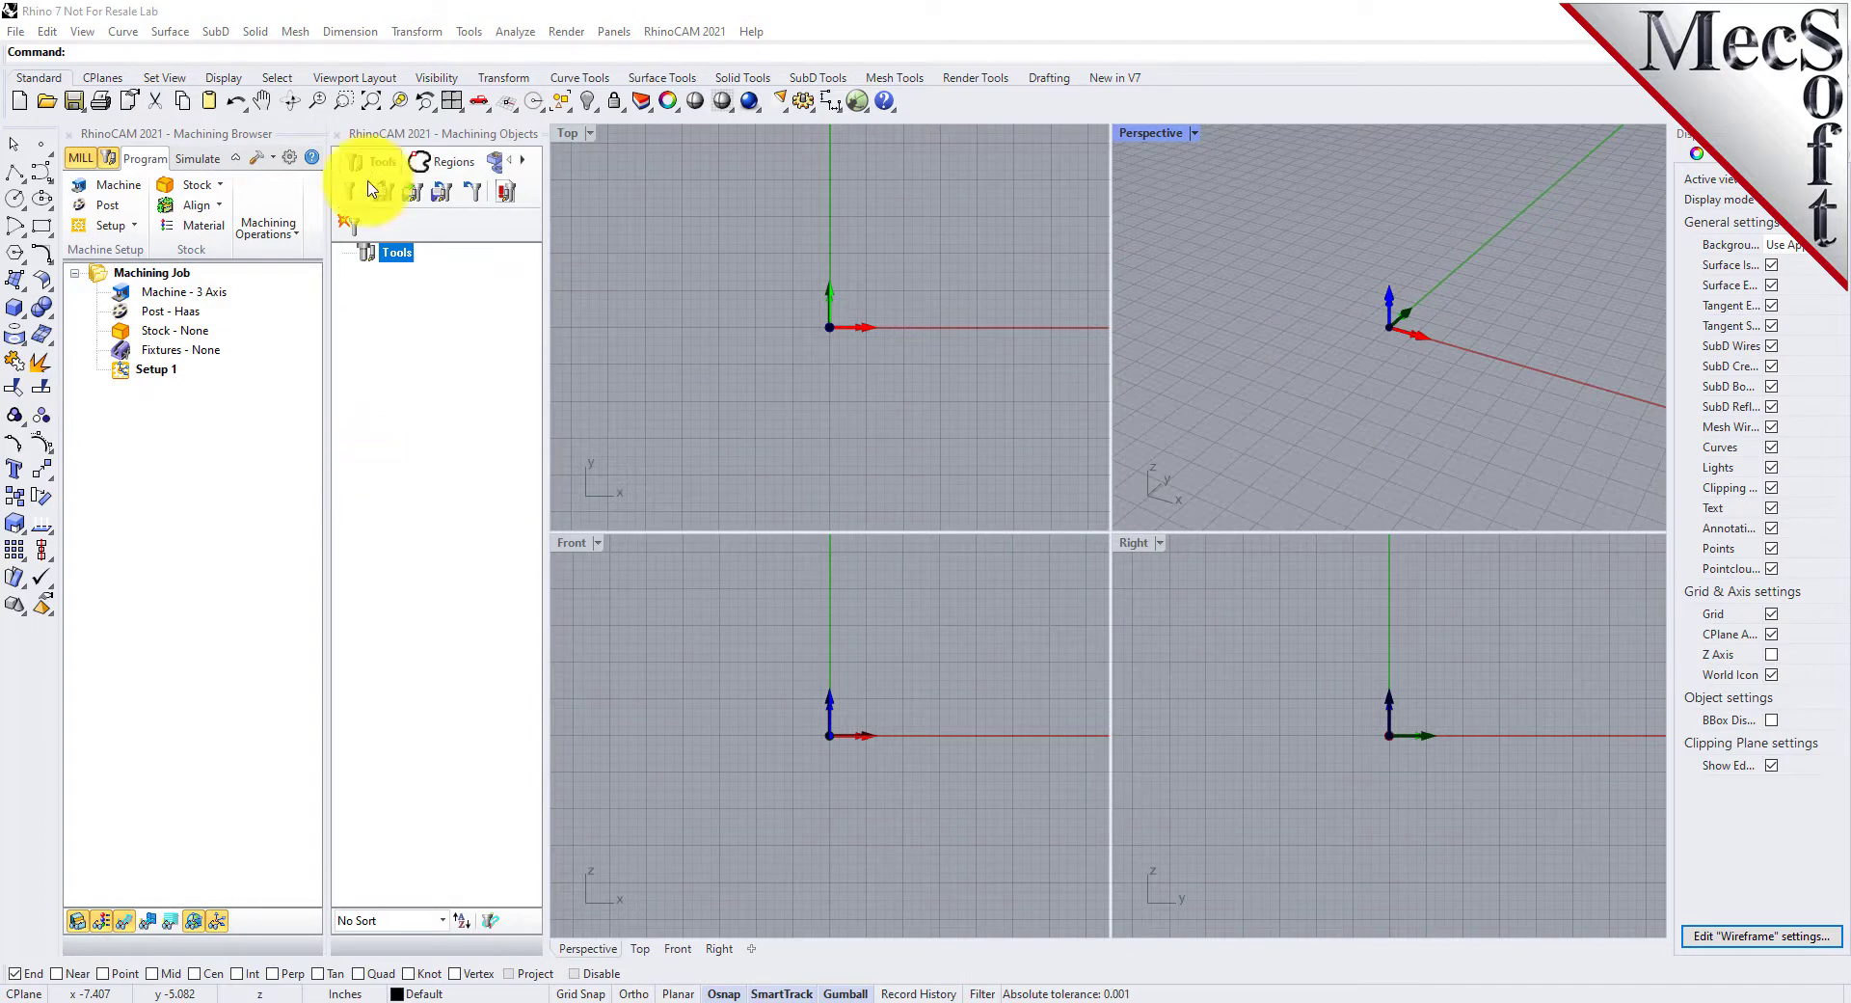
Step: Close the Machining Objects and Machining browsers and load the RhinoCAM NEST module
{"action": "left_click", "coordinate": [338, 134]}
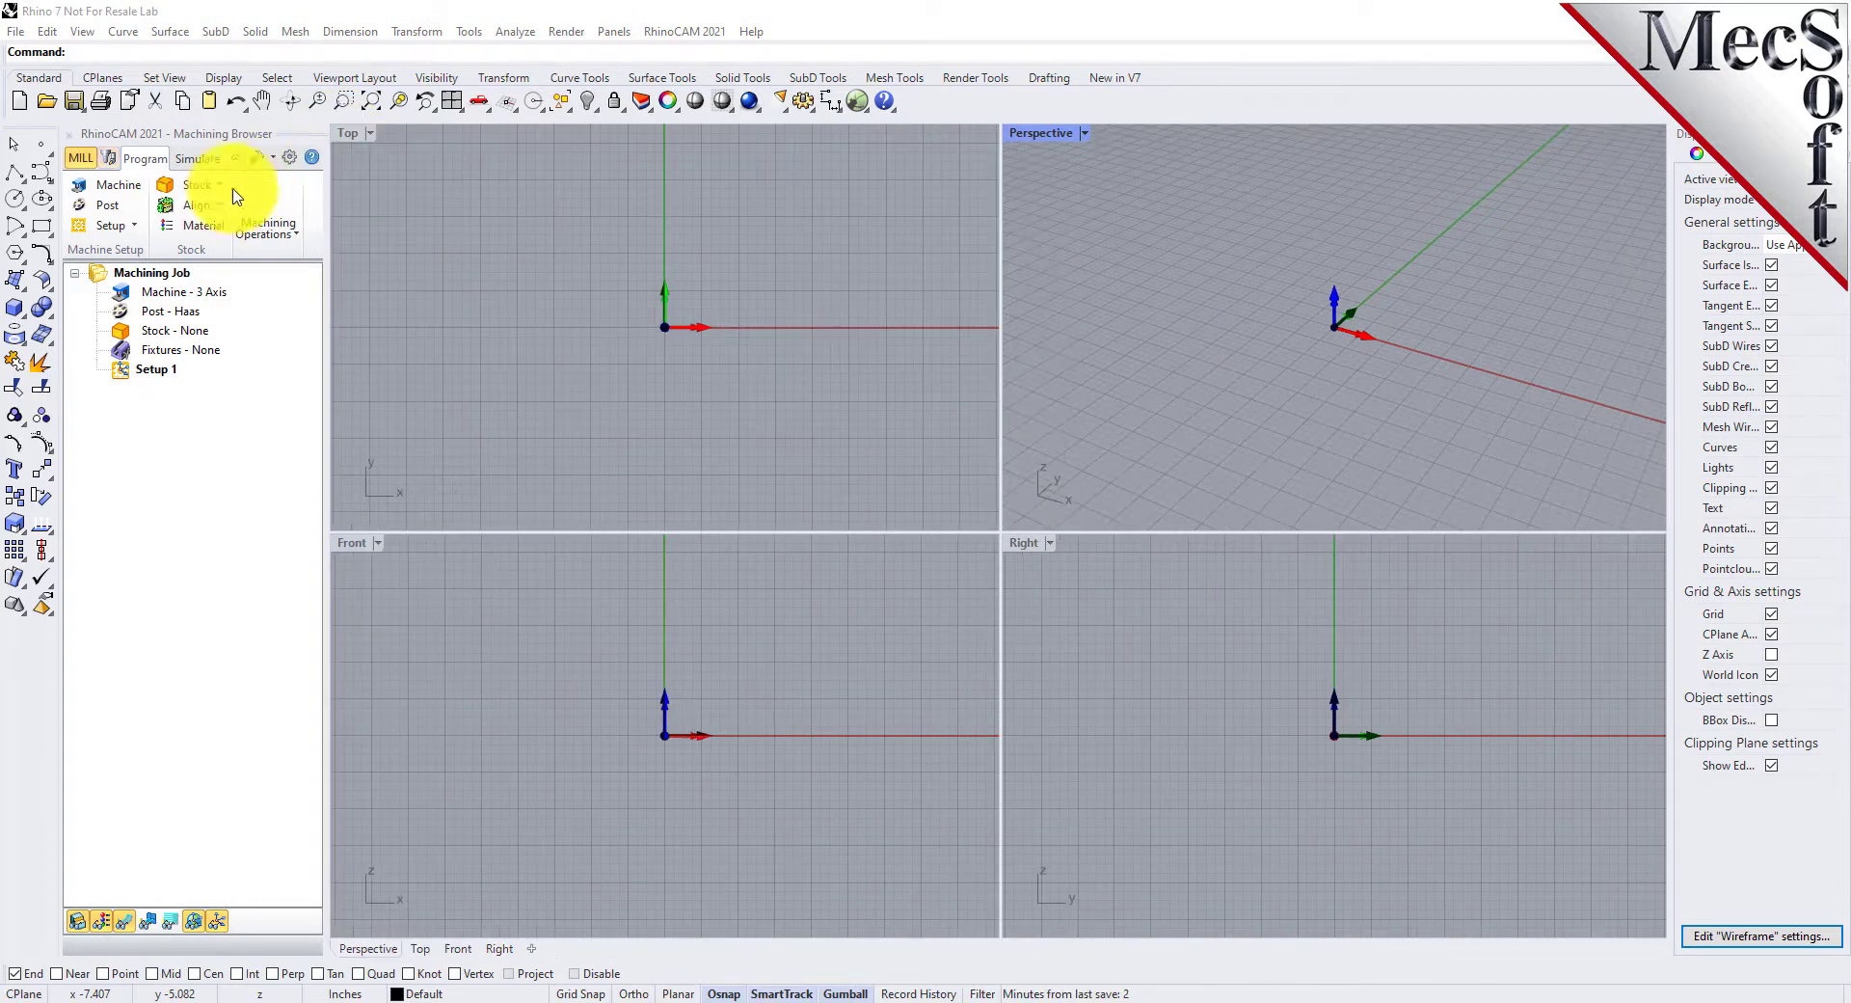
{"action": "left_click", "coordinate": [69, 134]}
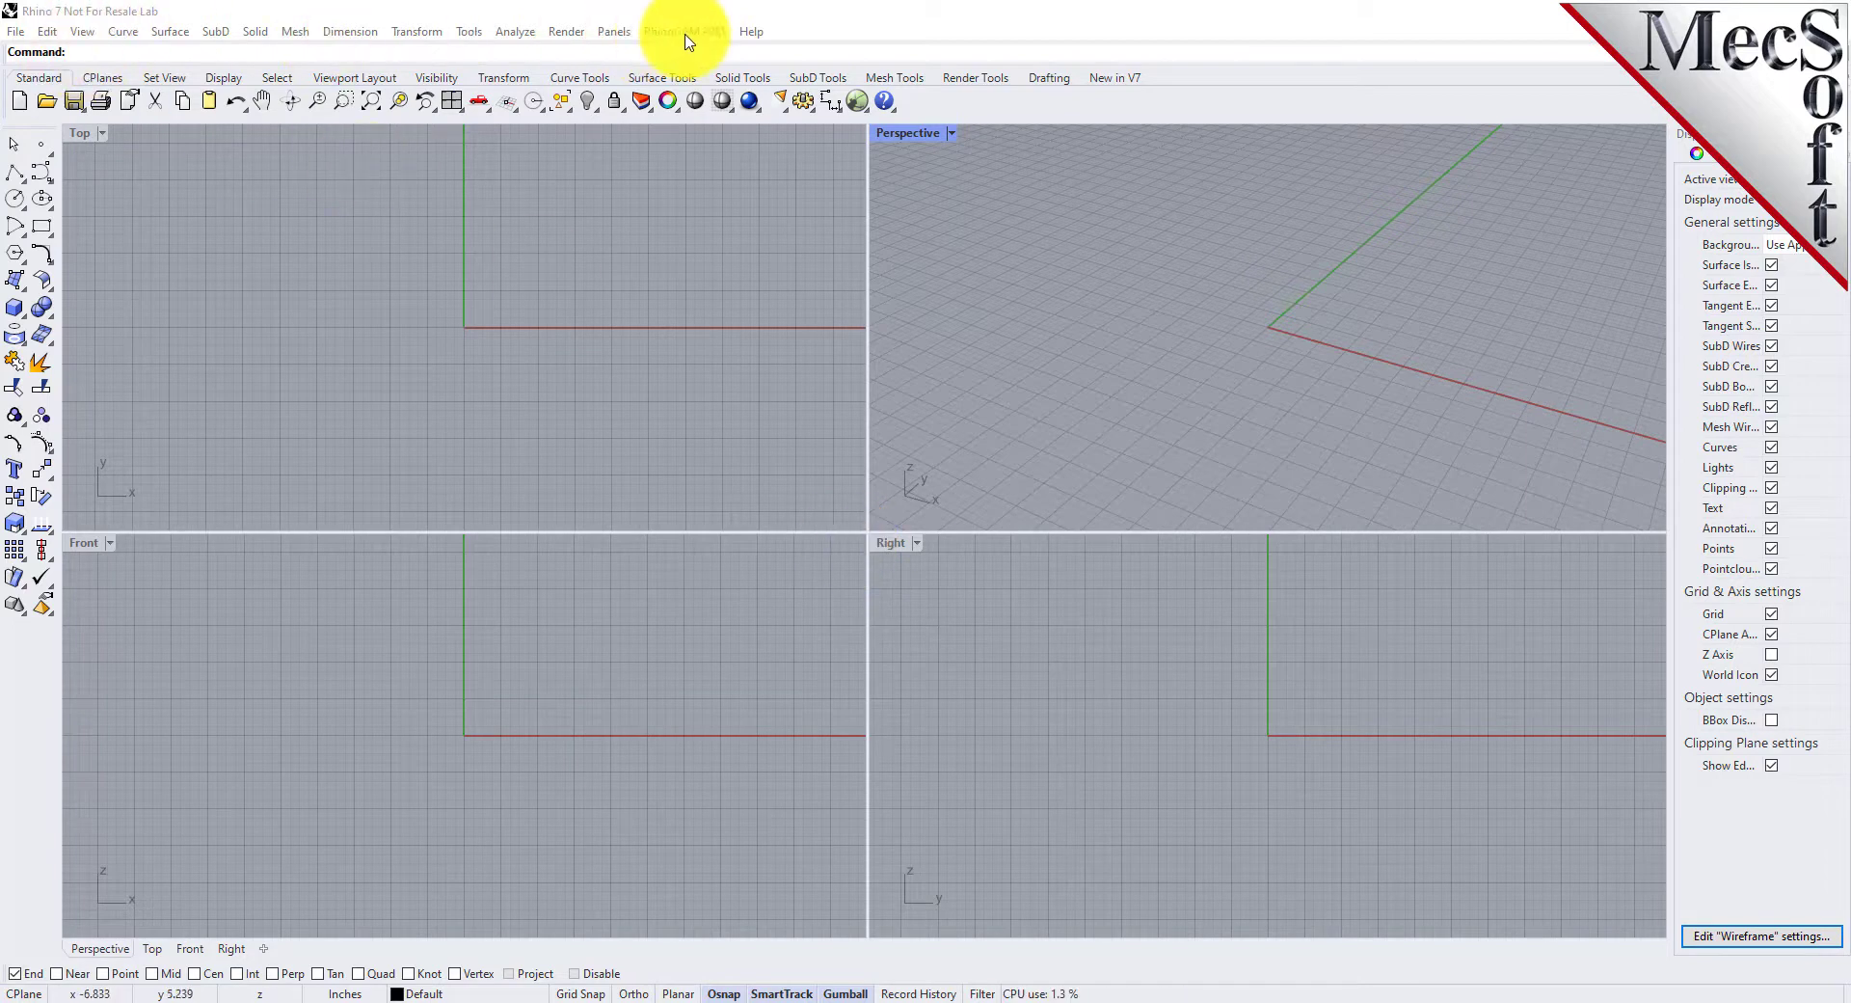
{"action": "left_click", "coordinate": [719, 31]}
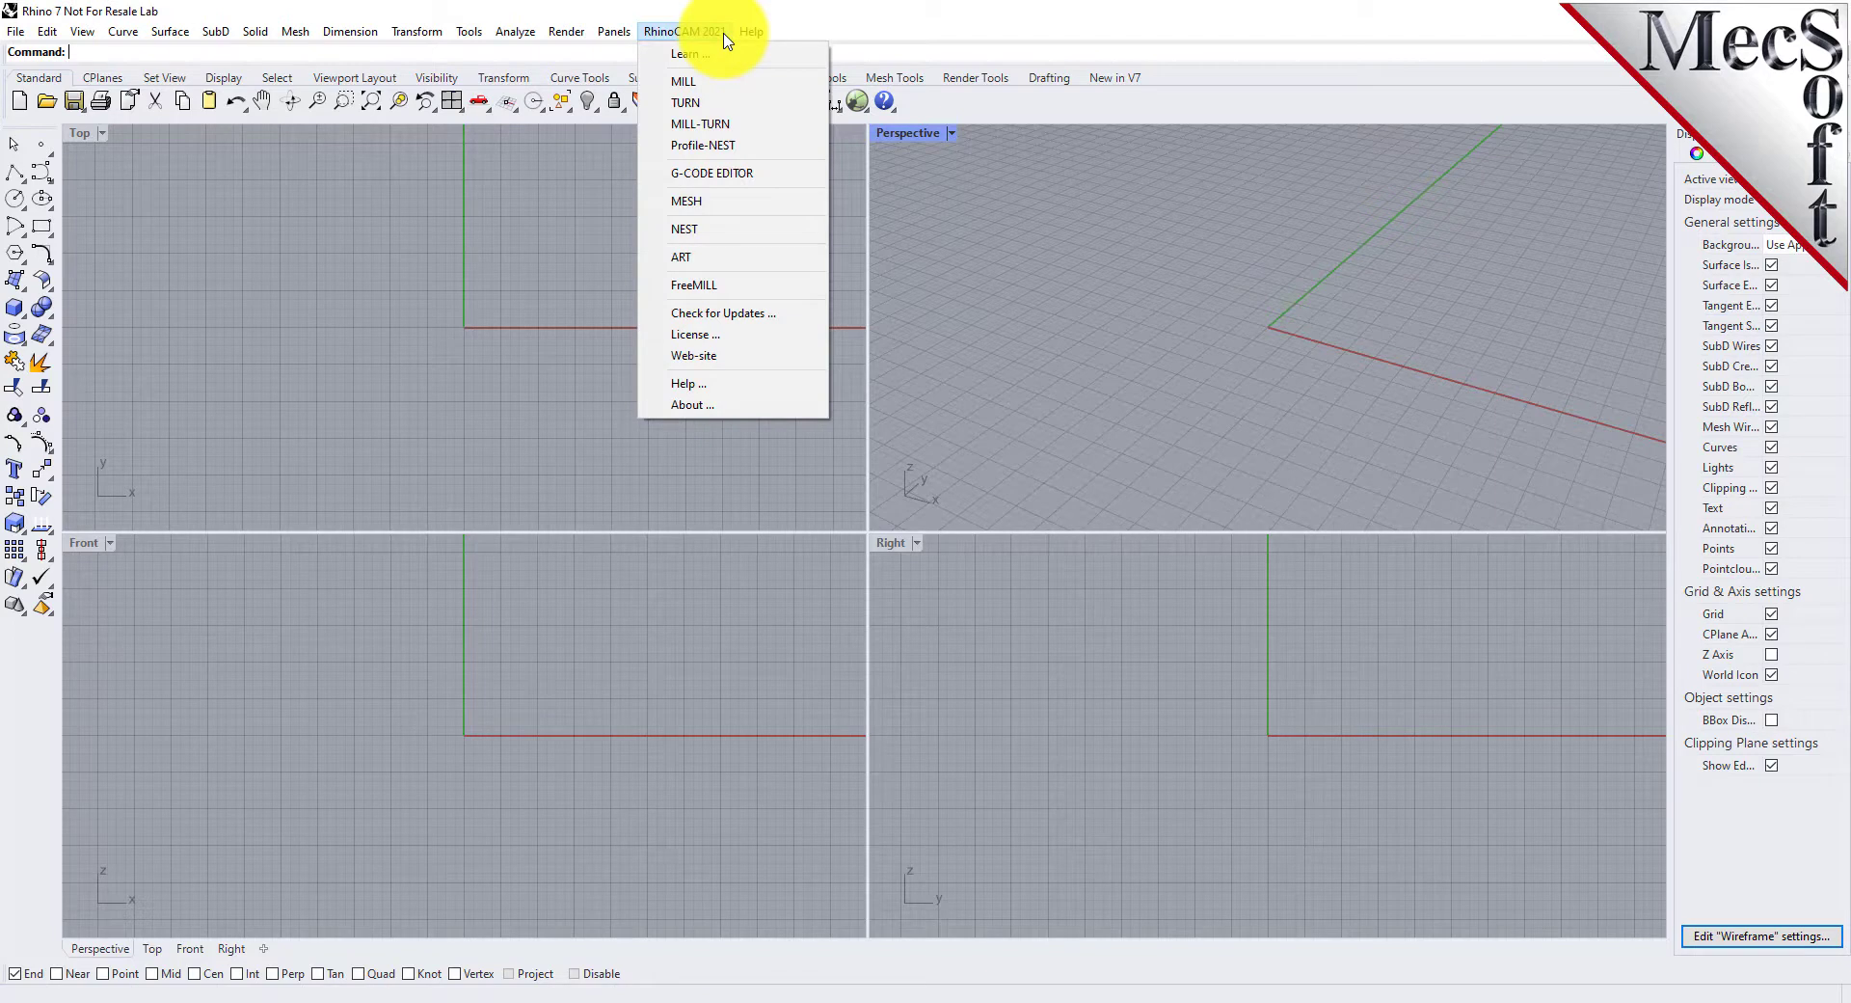
{"action": "left_click", "coordinate": [718, 229]}
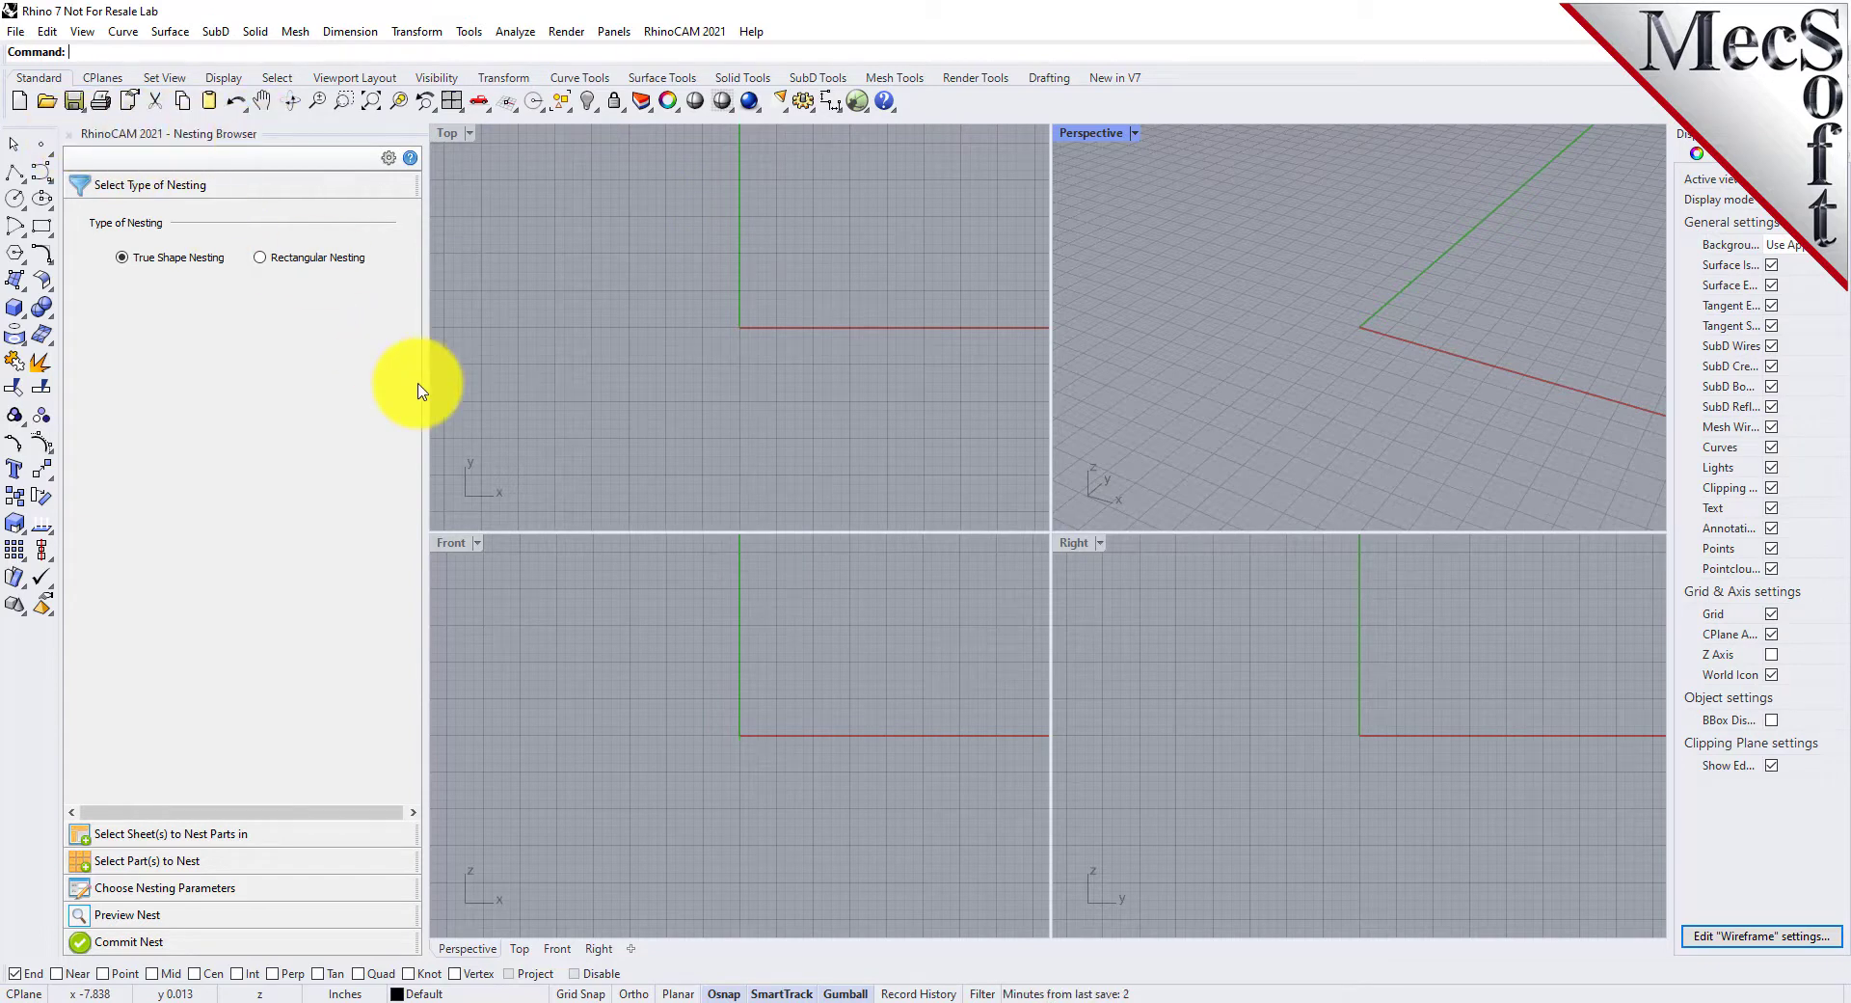
Step: Review the sheet, part, parameter and nesting type sections of the Nesting Browser and widen the browser
{"action": "left_click", "coordinate": [145, 833]}
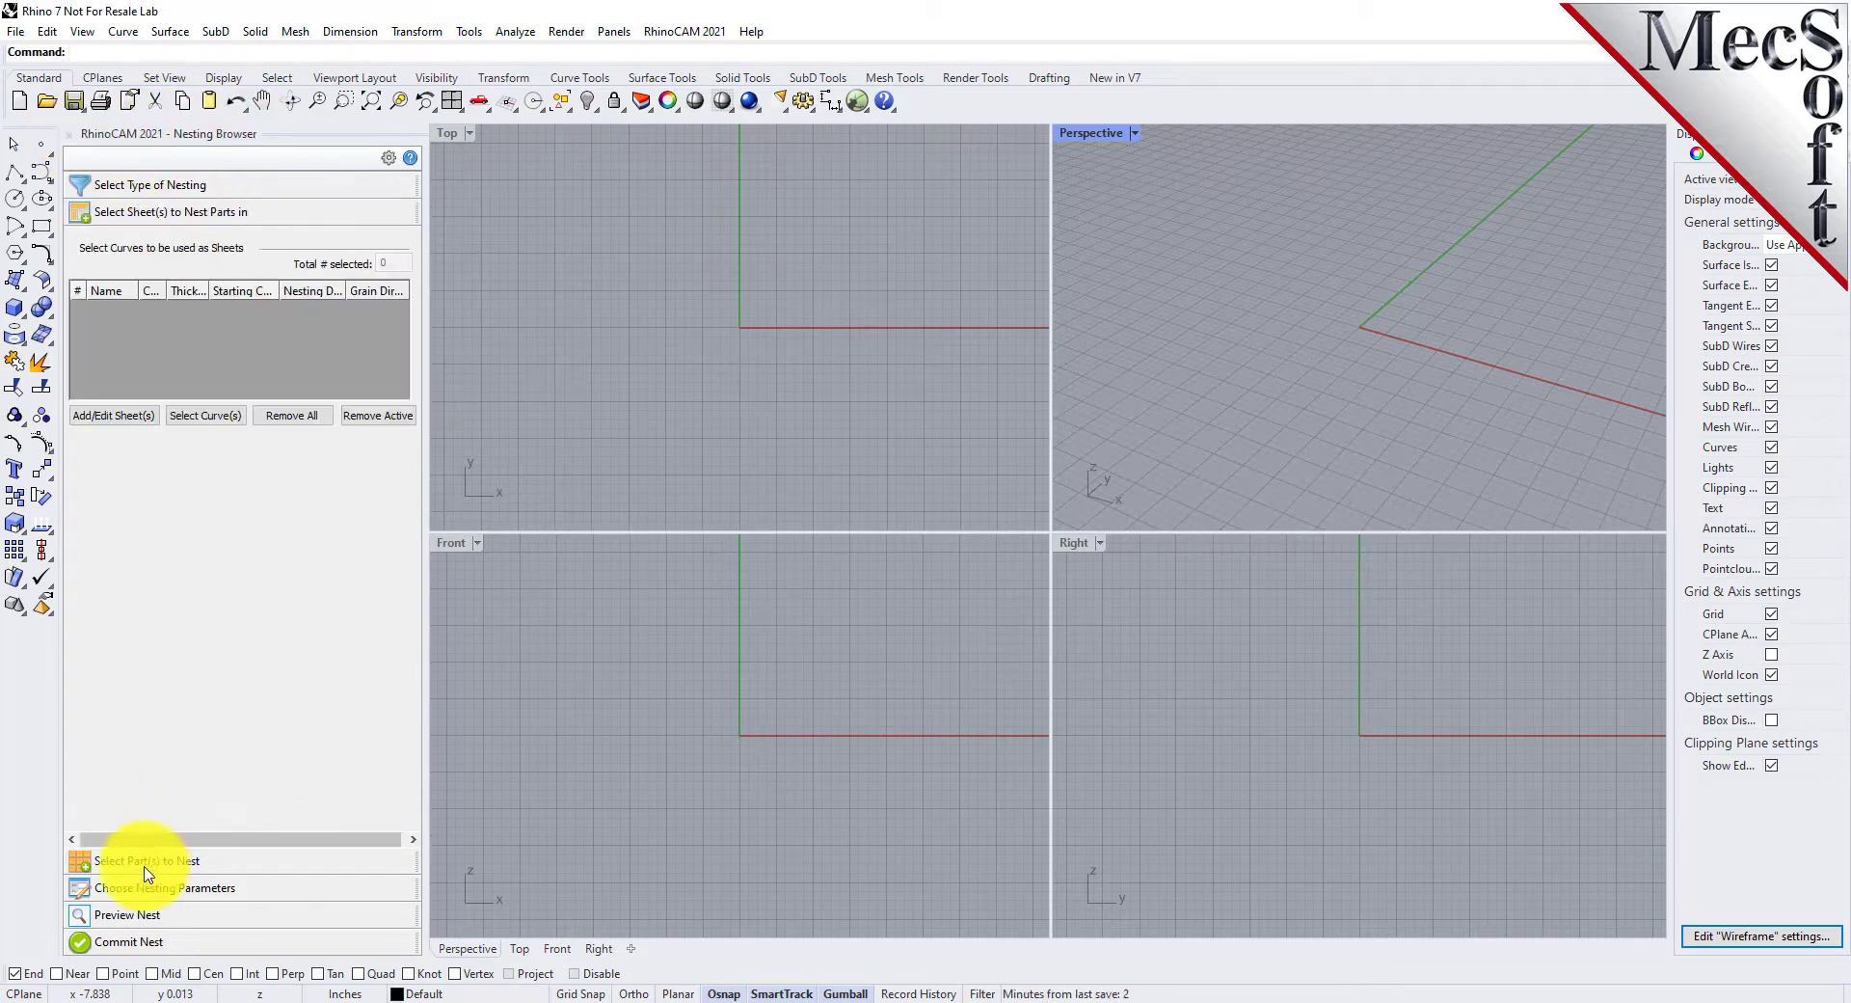
{"action": "left_click", "coordinate": [145, 861]}
{"action": "left_click", "coordinate": [140, 887]}
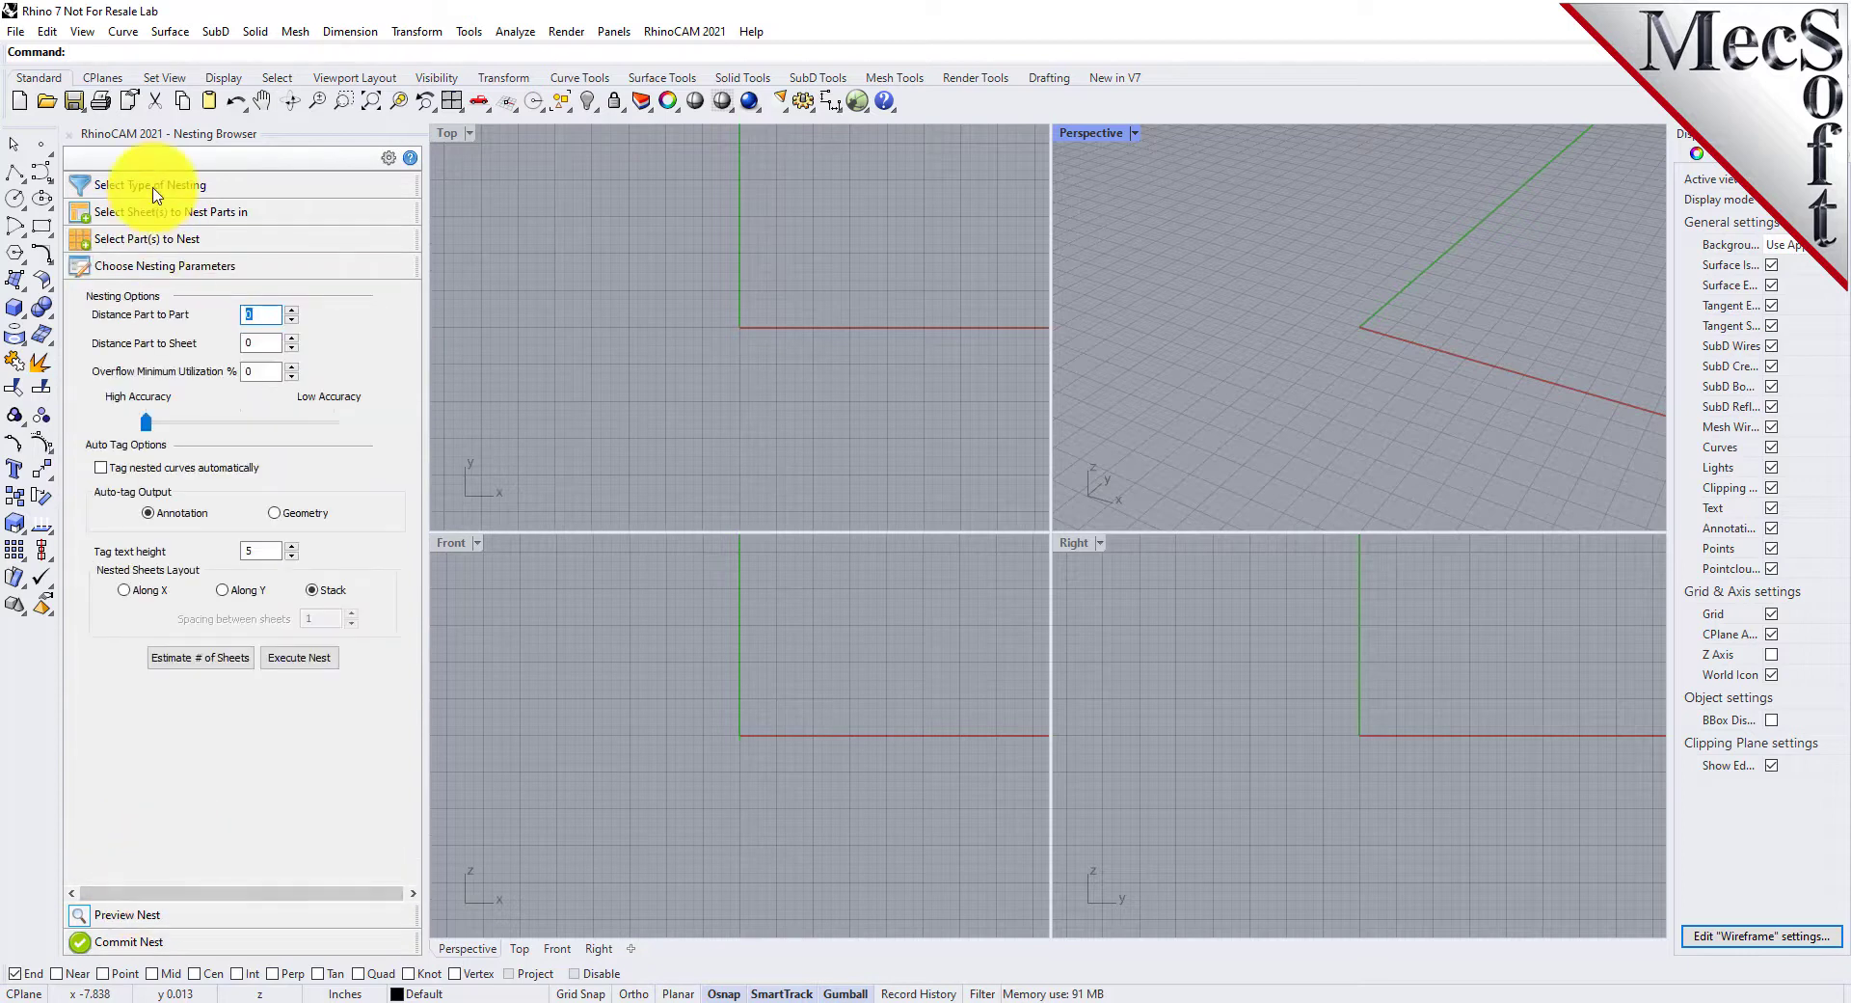
{"action": "left_click", "coordinate": [232, 187]}
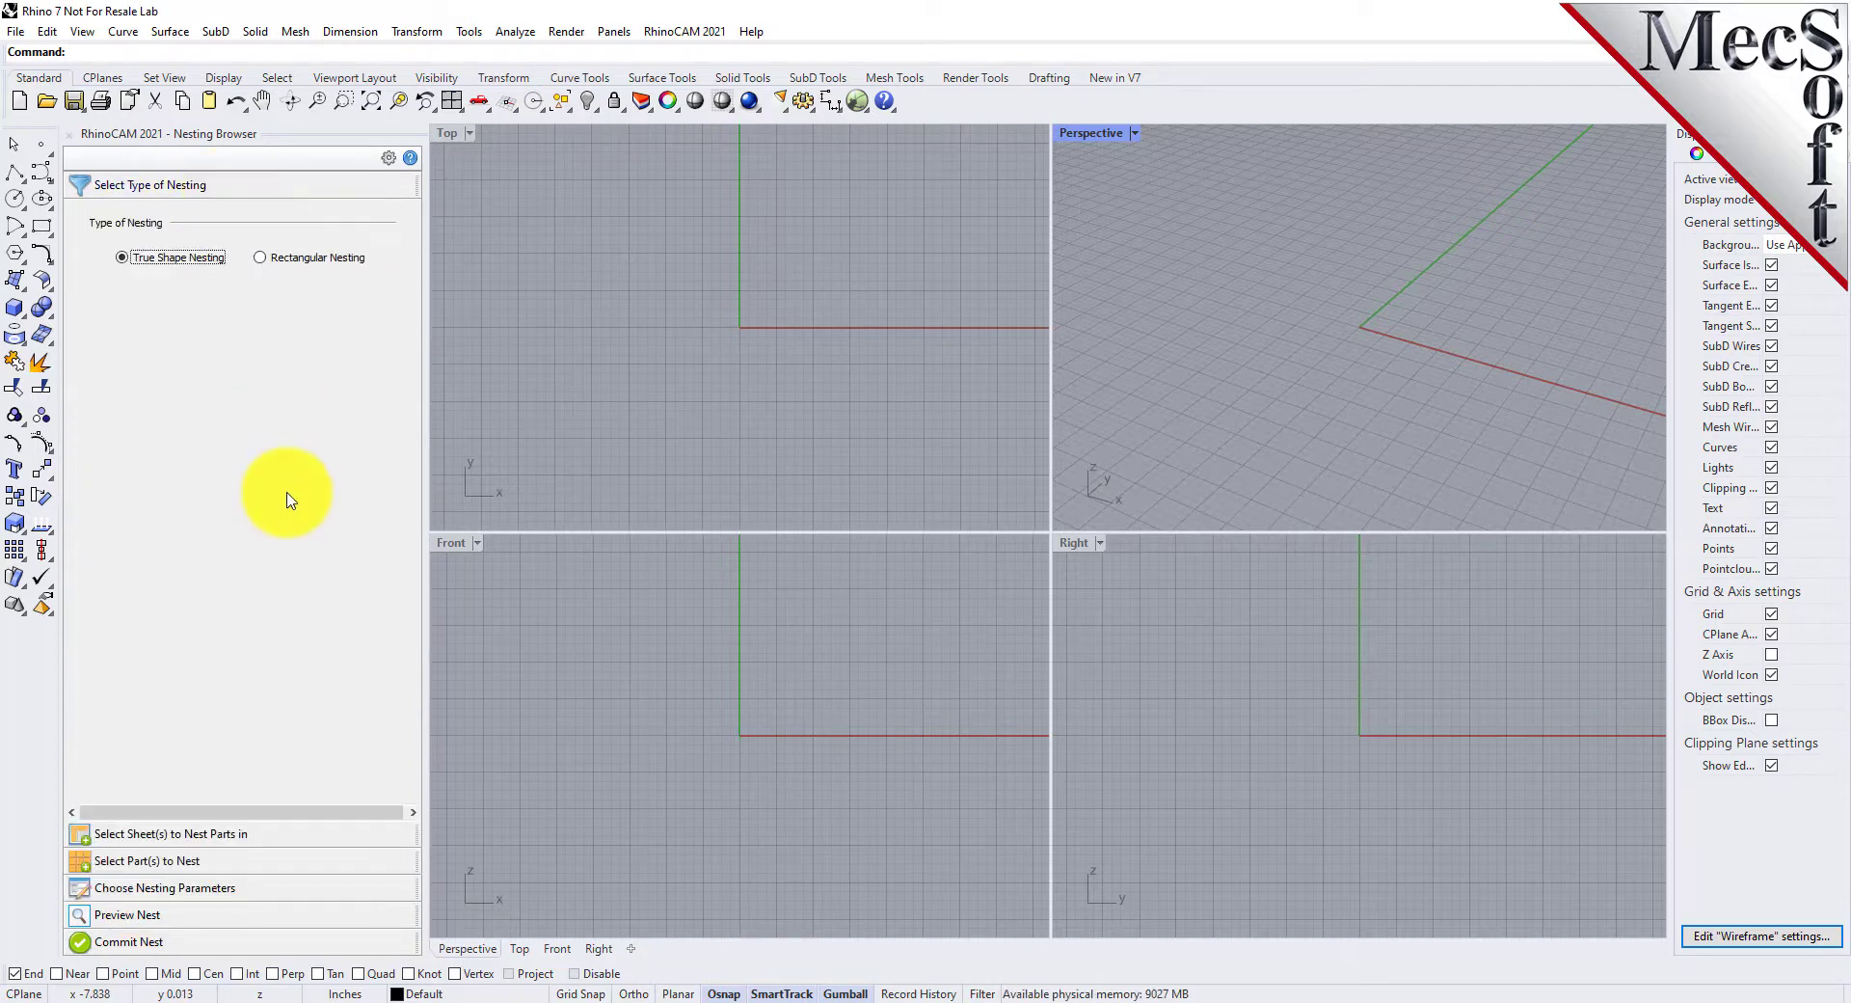
{"action": "left_click_drag", "start_coordinate": [425, 500], "coordinate": [500, 501]}
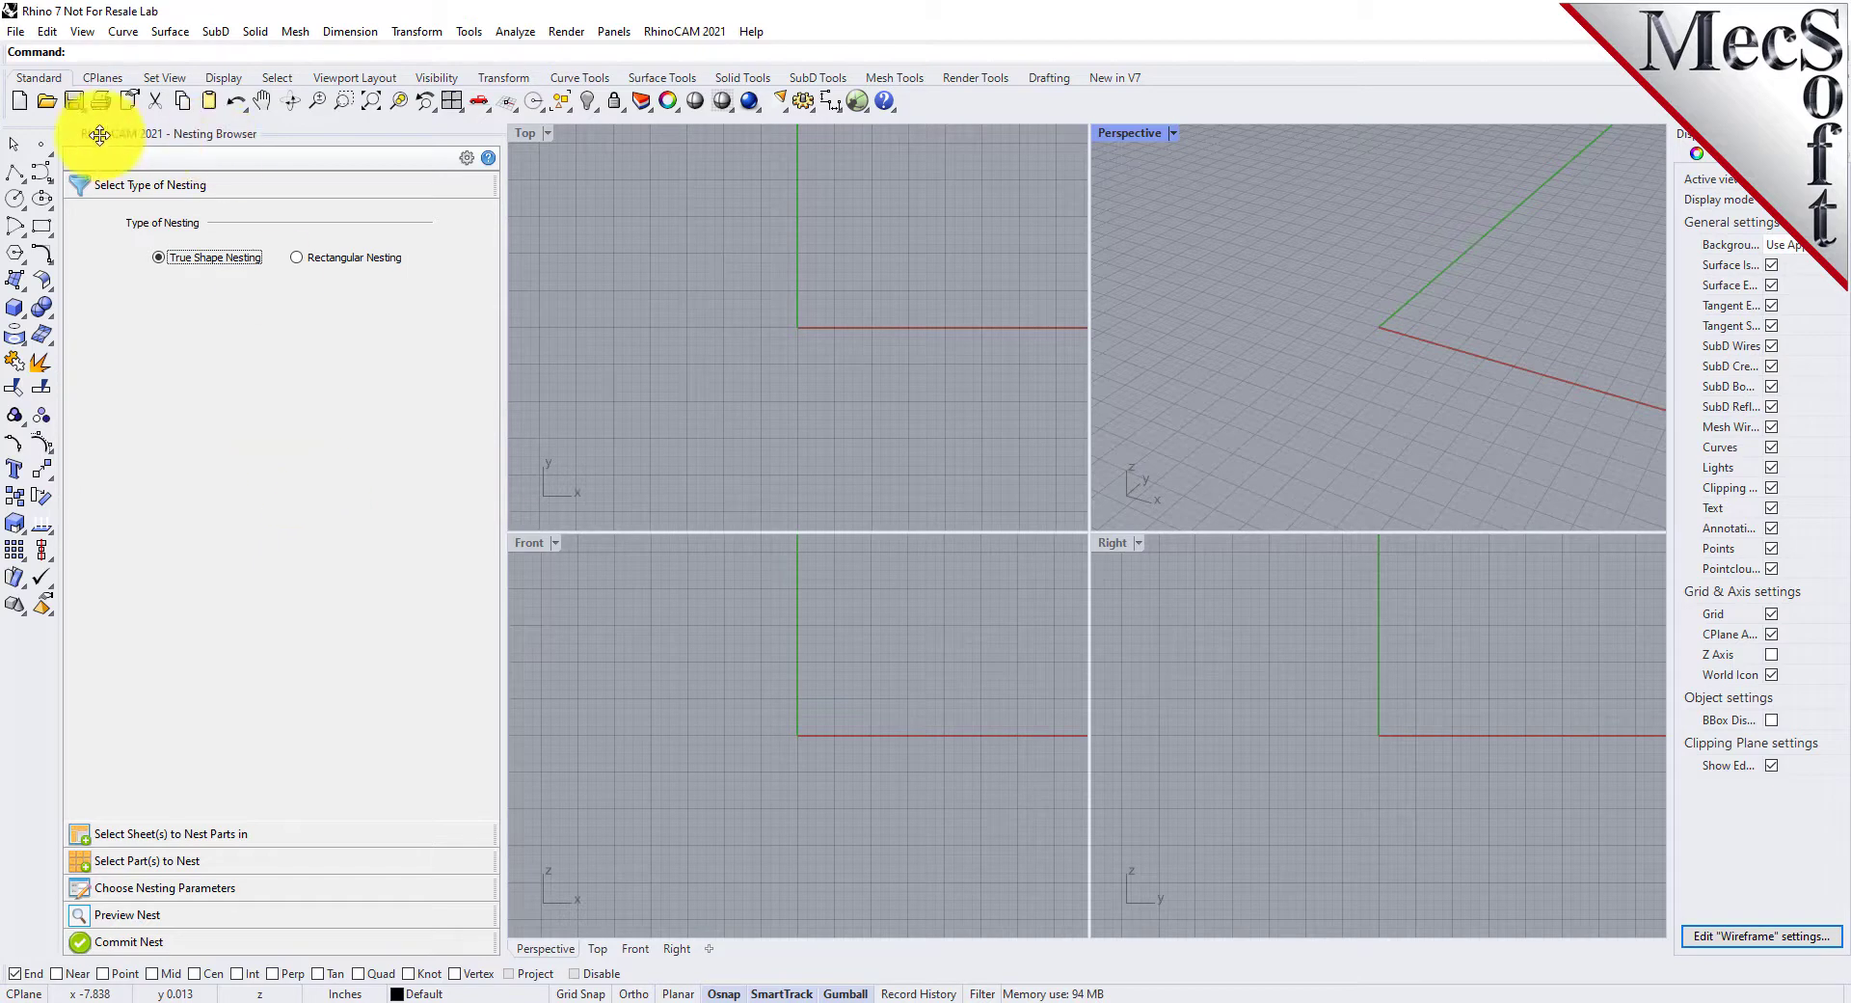
Step: Open RectangularNESTQuickStartTutorial.3dm from the QuickStart folder and fit the whole drawing in the Top view
{"action": "left_click", "coordinate": [49, 102]}
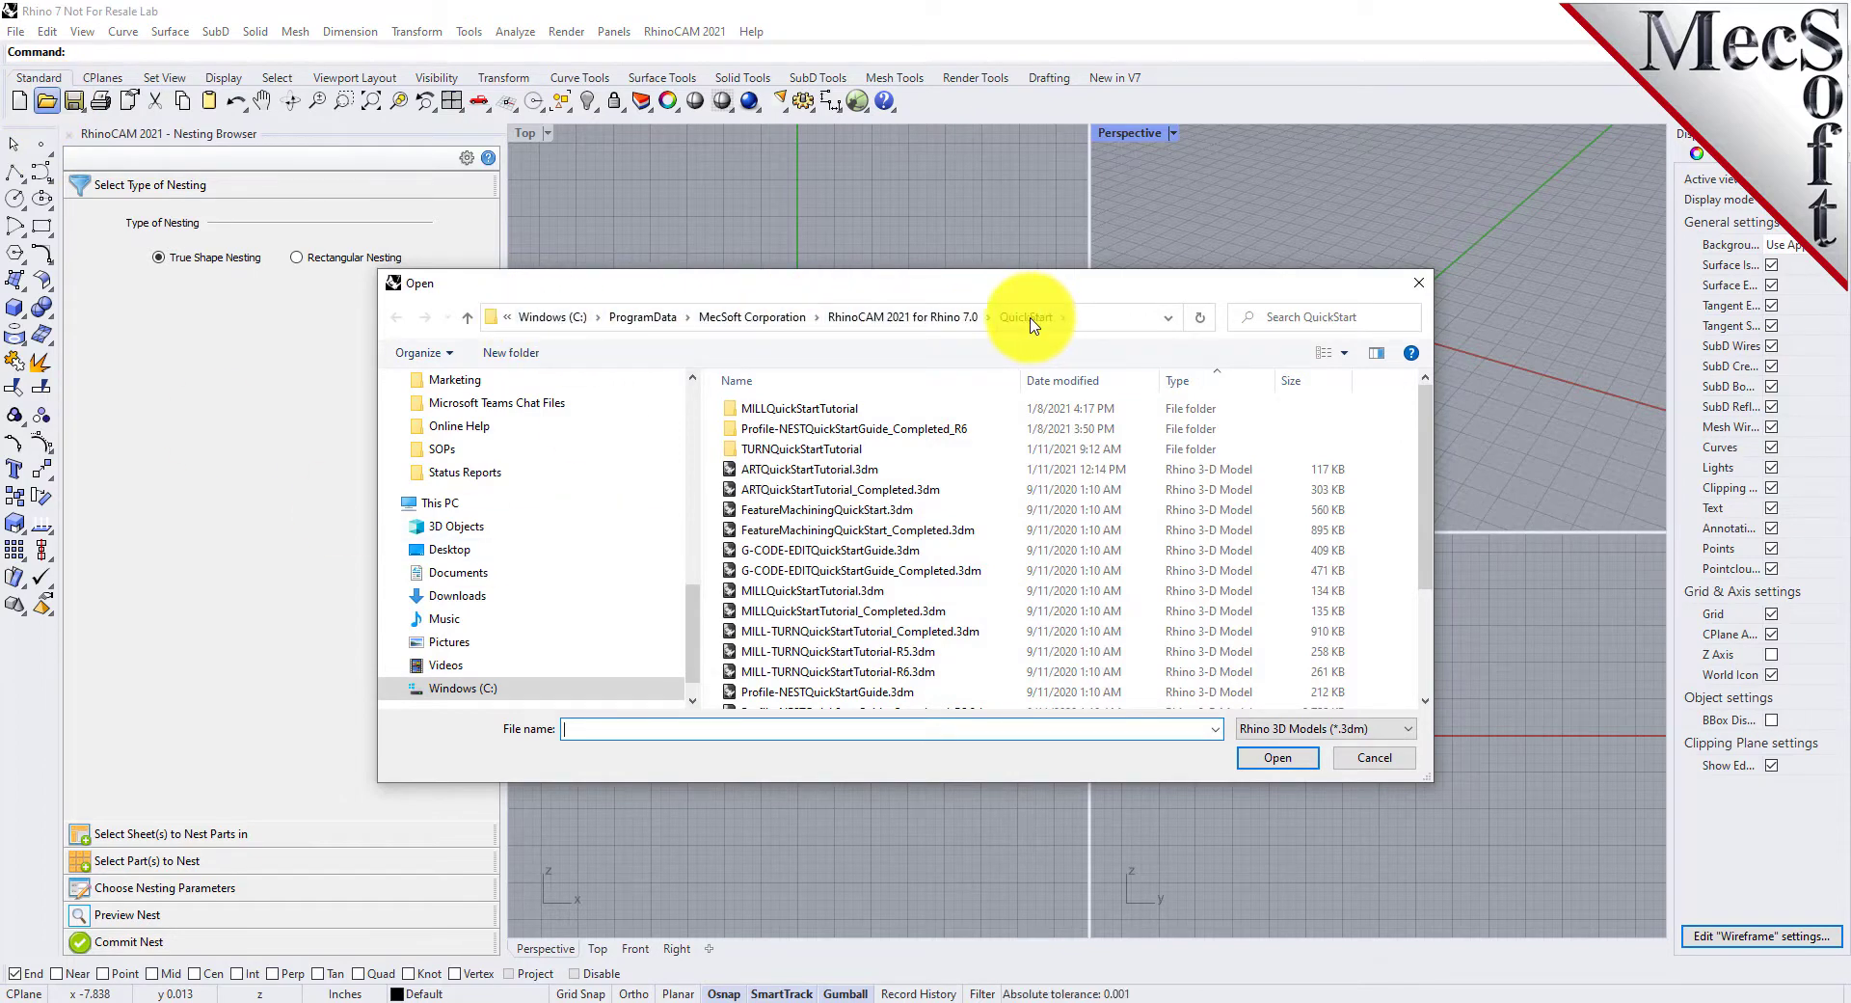
{"action": "scroll", "coordinate": [998, 511], "scroll_direction": "down", "scroll_amount": 2}
{"action": "left_click", "coordinate": [844, 638]}
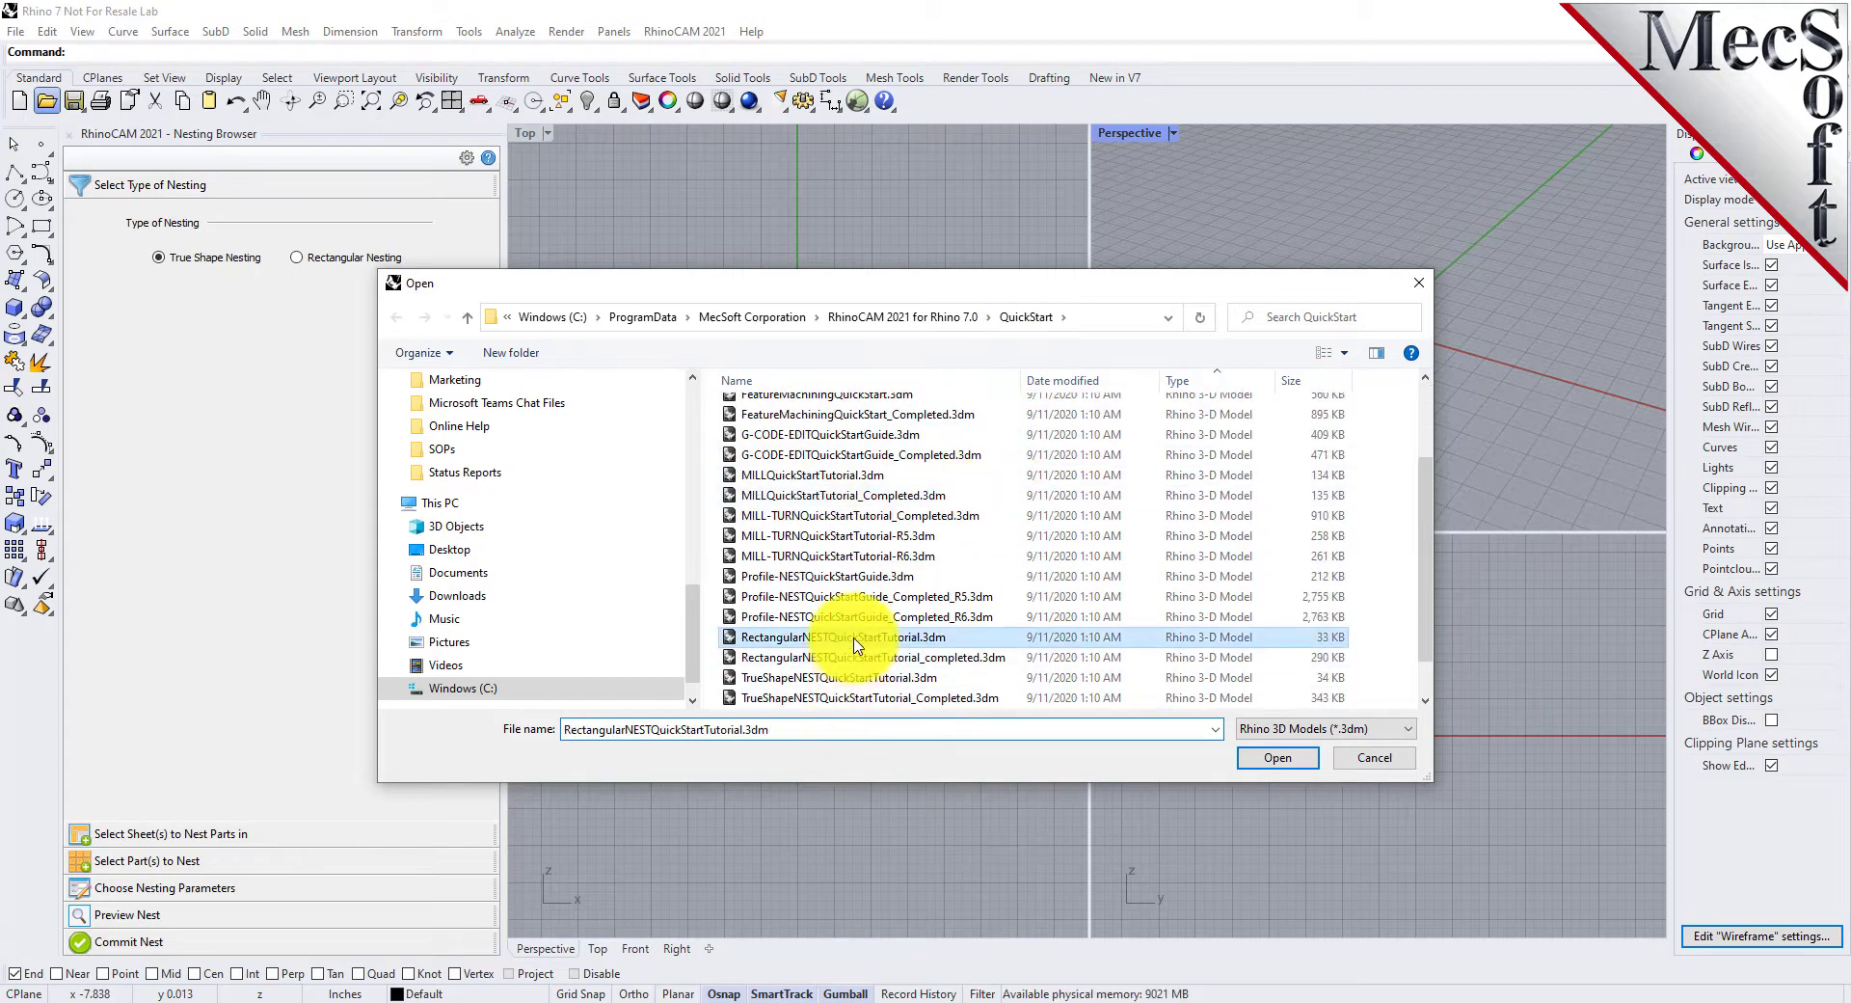
{"action": "left_click", "coordinate": [1278, 758]}
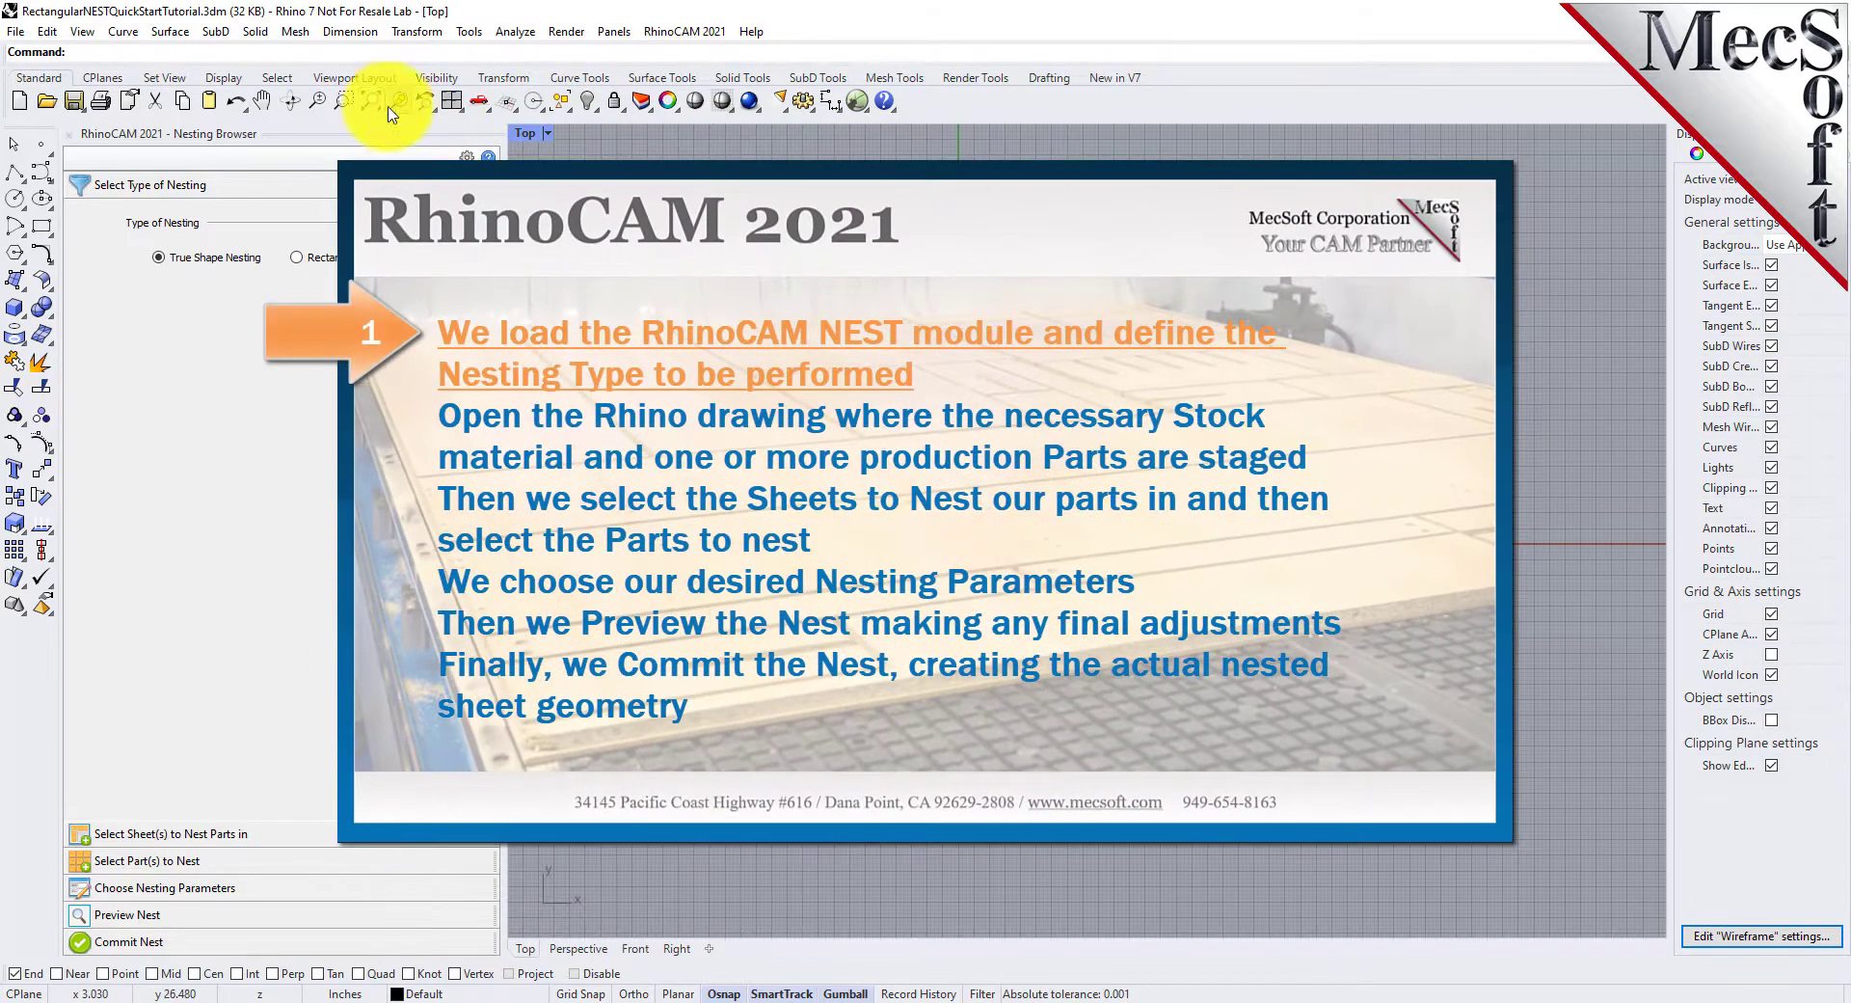
{"action": "left_click", "coordinate": [371, 100]}
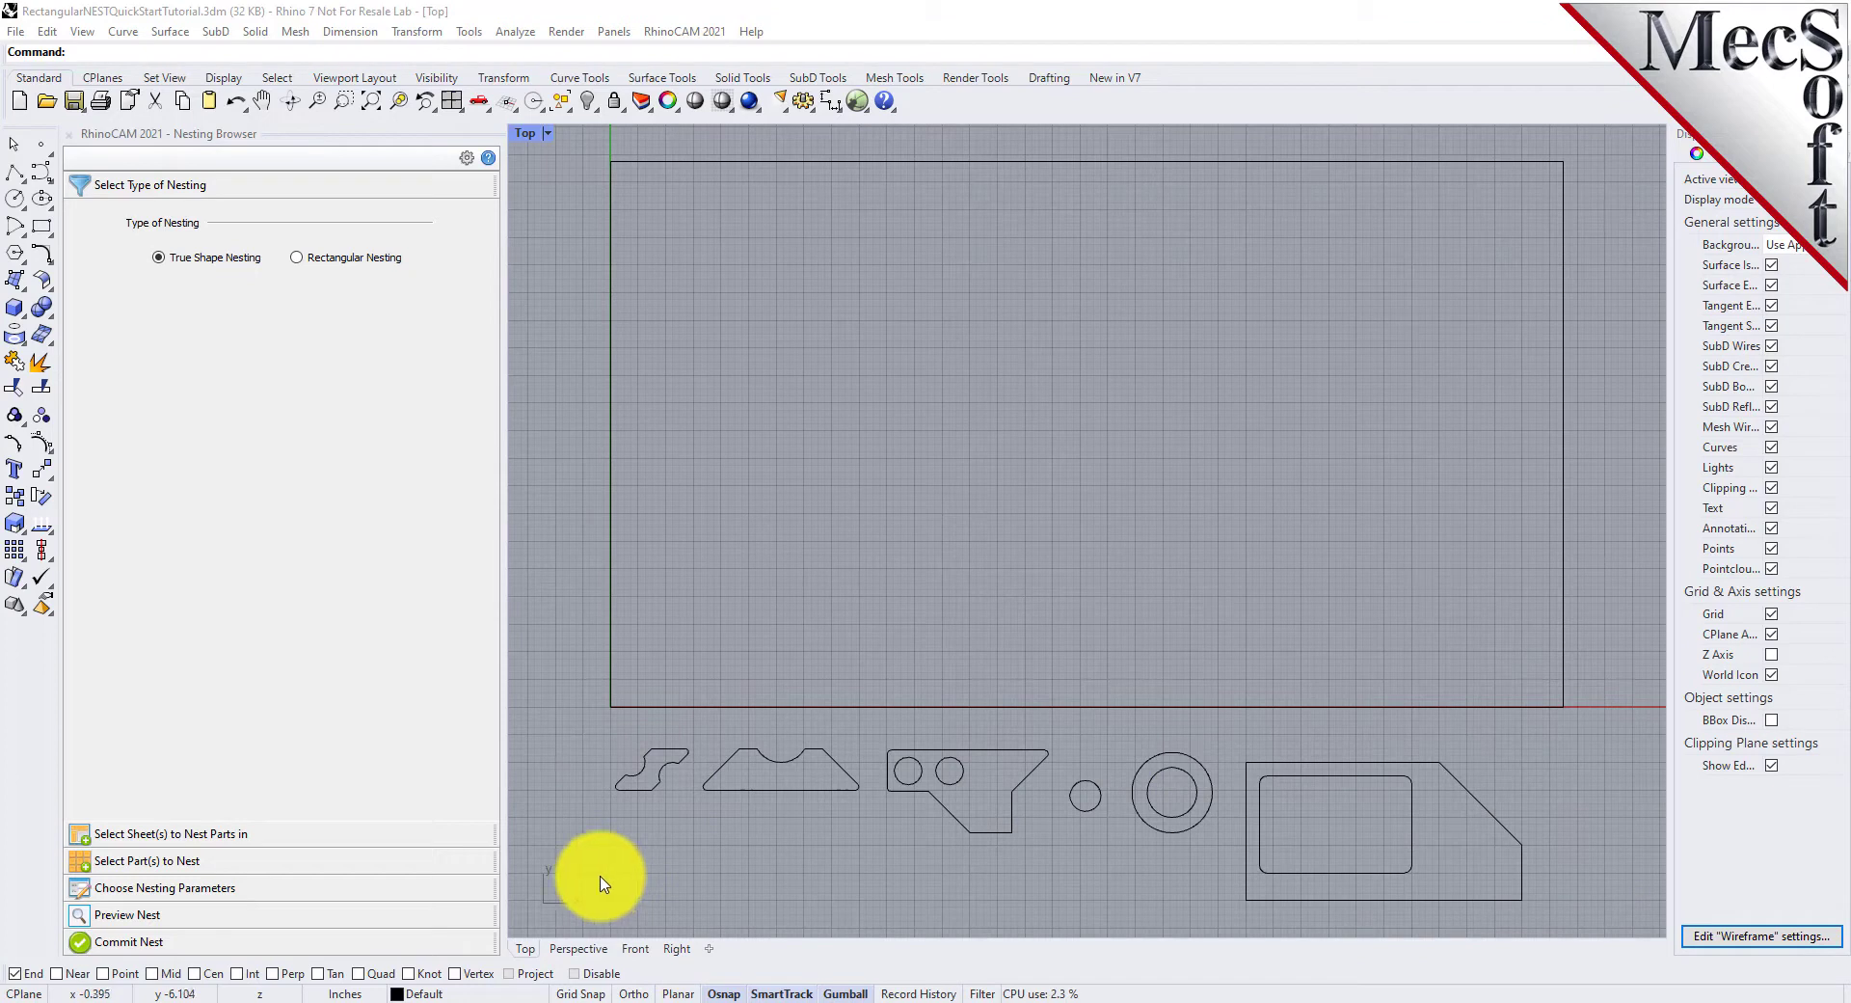
Step: Highlight all the part curves below the sheet rectangle and clear the selection
{"action": "scroll", "coordinate": [972, 505], "scroll_direction": "down", "scroll_amount": 2}
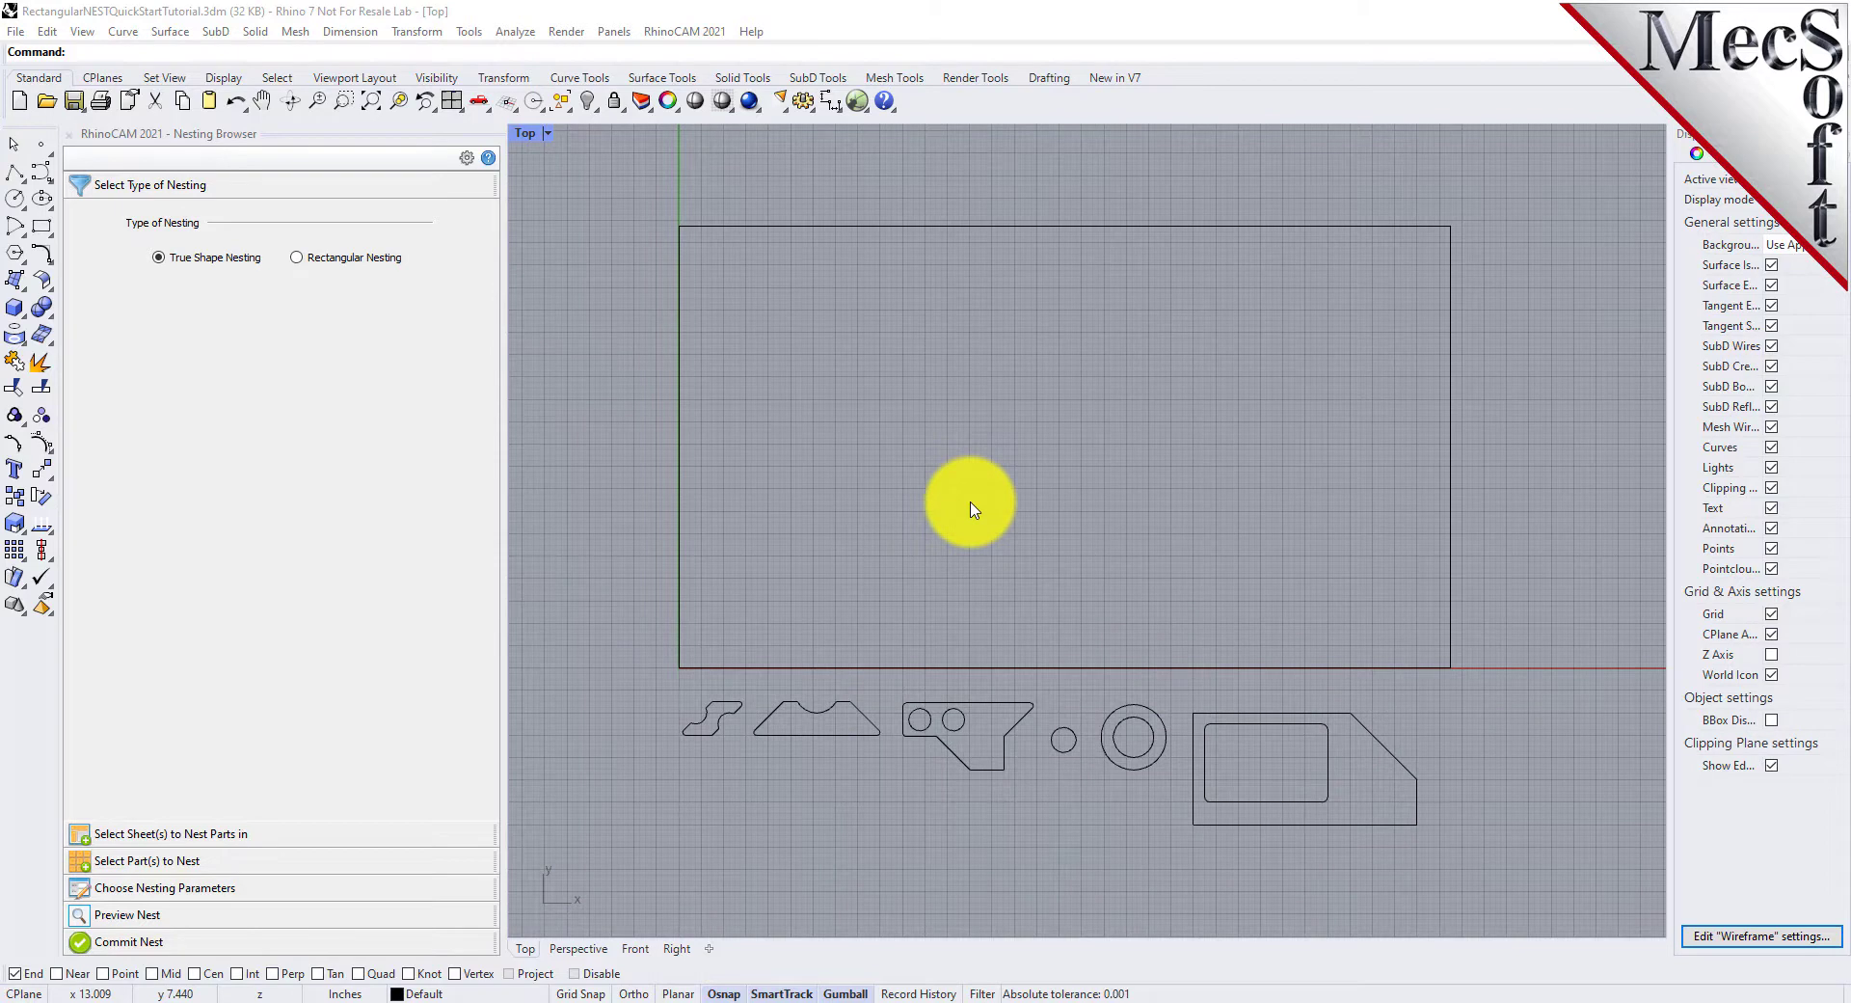
{"action": "left_click_drag", "start_coordinate": [617, 847], "coordinate": [1482, 694]}
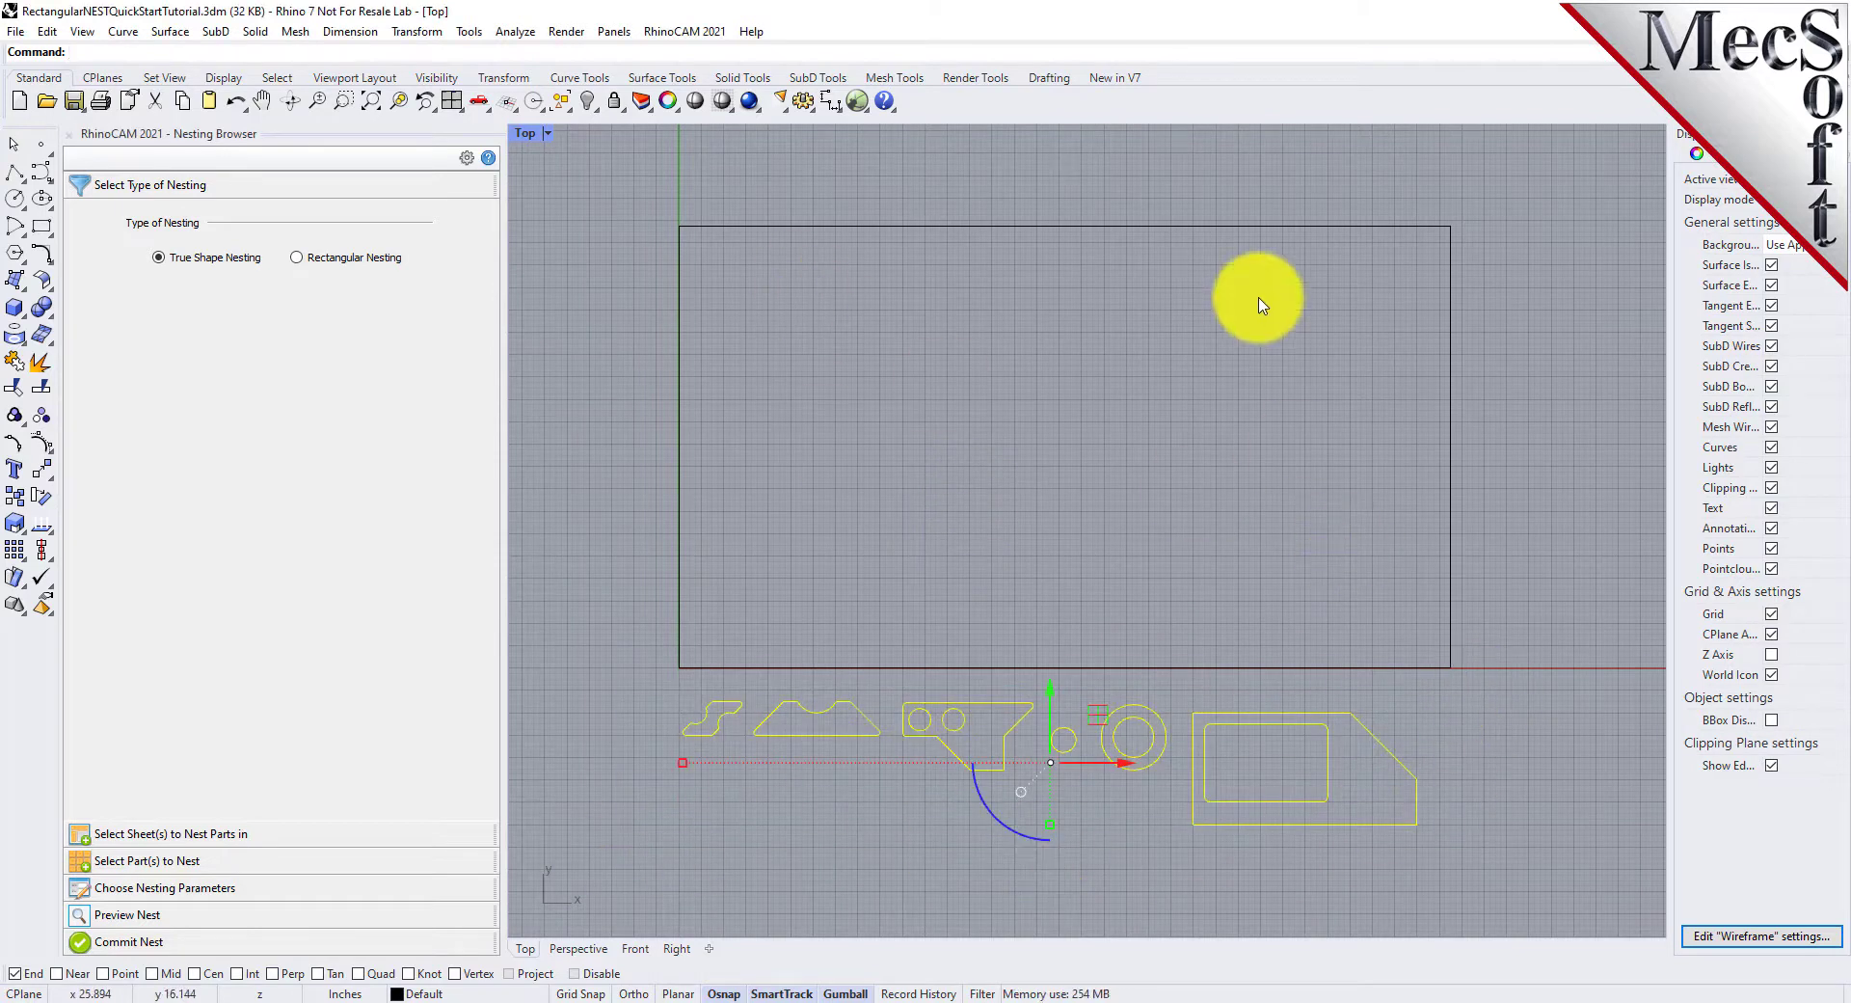
{"action": "left_click", "coordinate": [895, 866]}
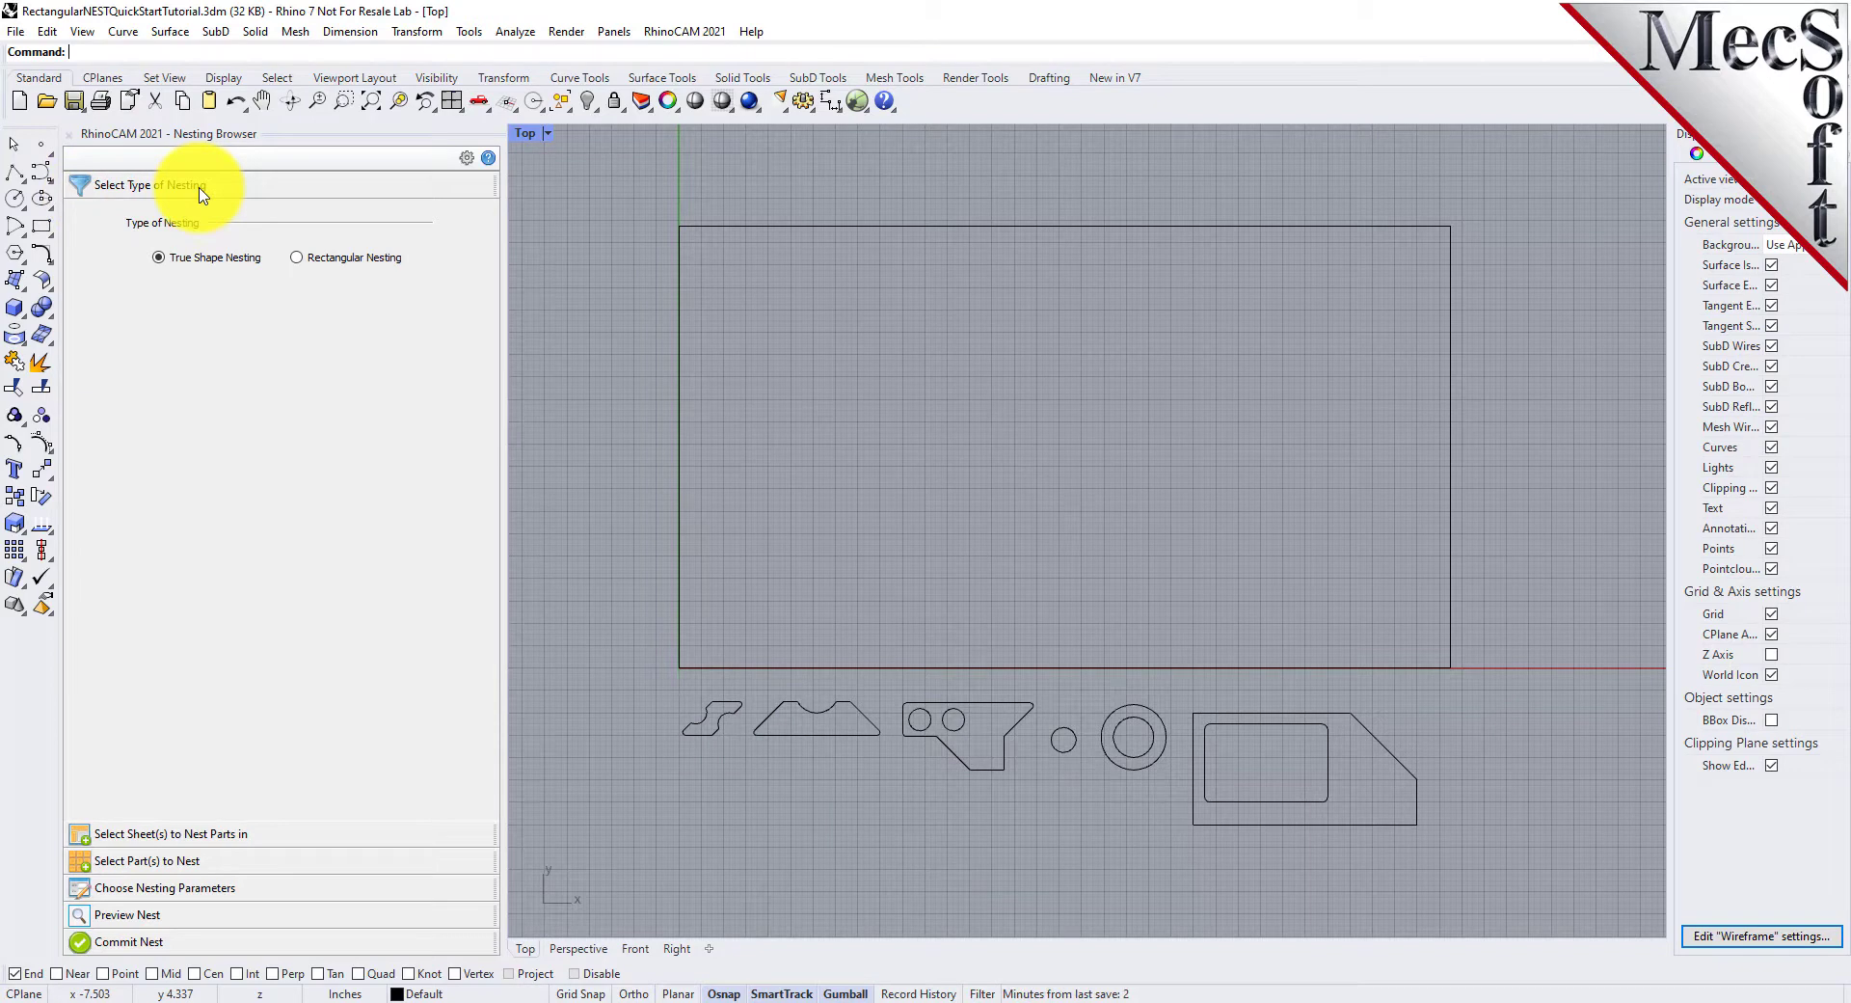
Step: Set the nesting type to Rectangular Nesting and read the online help on the nesting types
{"action": "left_click", "coordinate": [298, 261]}
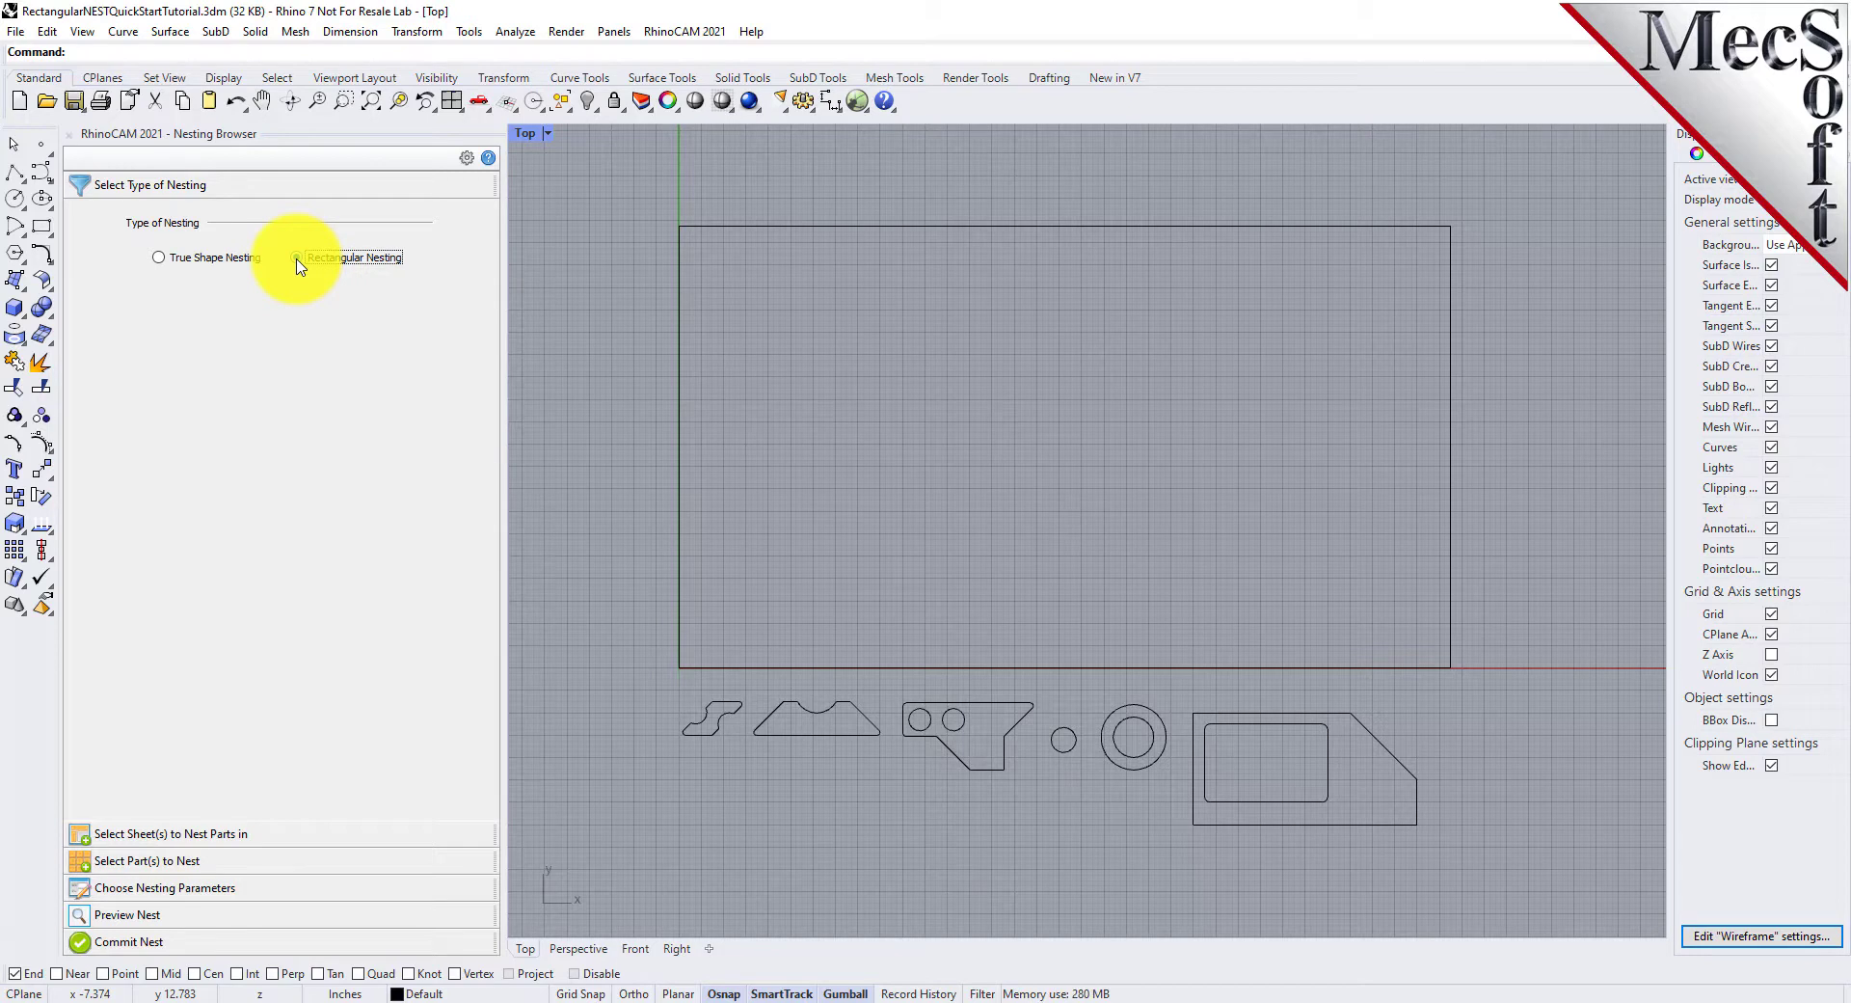
{"action": "left_click", "coordinate": [492, 162]}
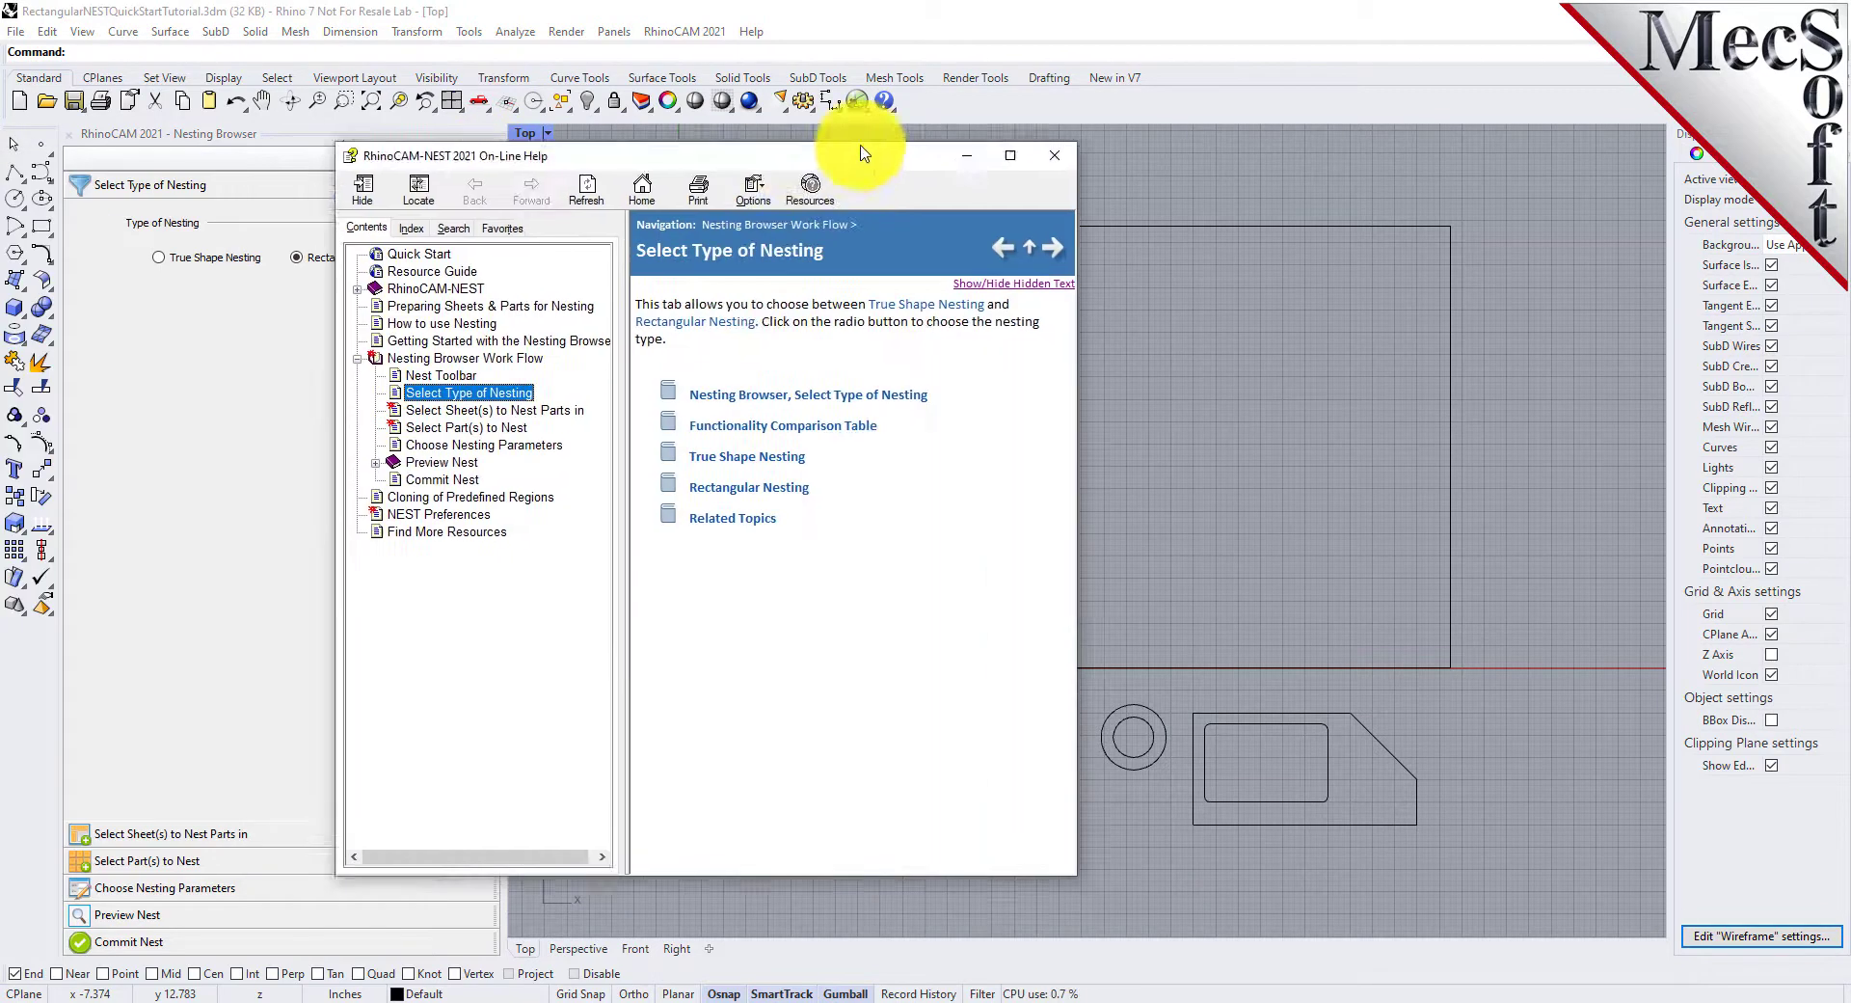
{"action": "left_click", "coordinate": [1164, 253]}
{"action": "scroll", "coordinate": [959, 448], "scroll_direction": "down", "scroll_amount": 10}
{"action": "scroll", "coordinate": [960, 453], "scroll_direction": "down", "scroll_amount": 3}
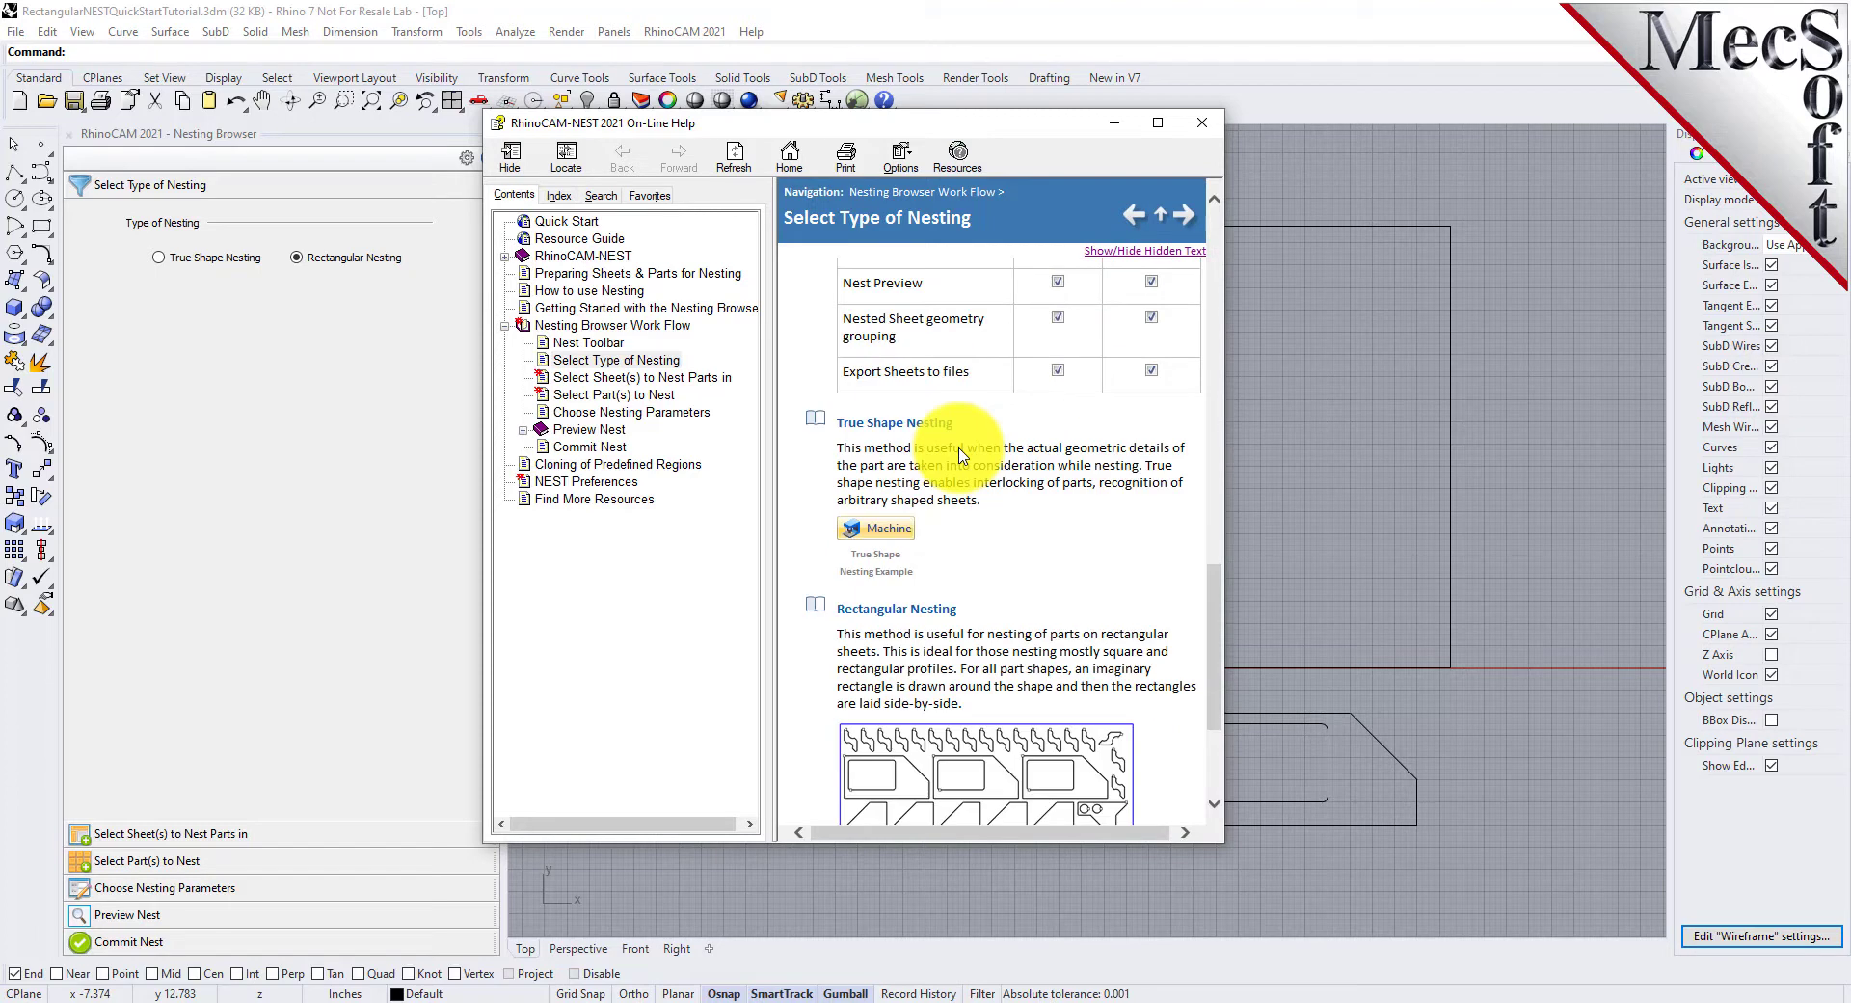
{"action": "left_click", "coordinate": [1203, 123]}
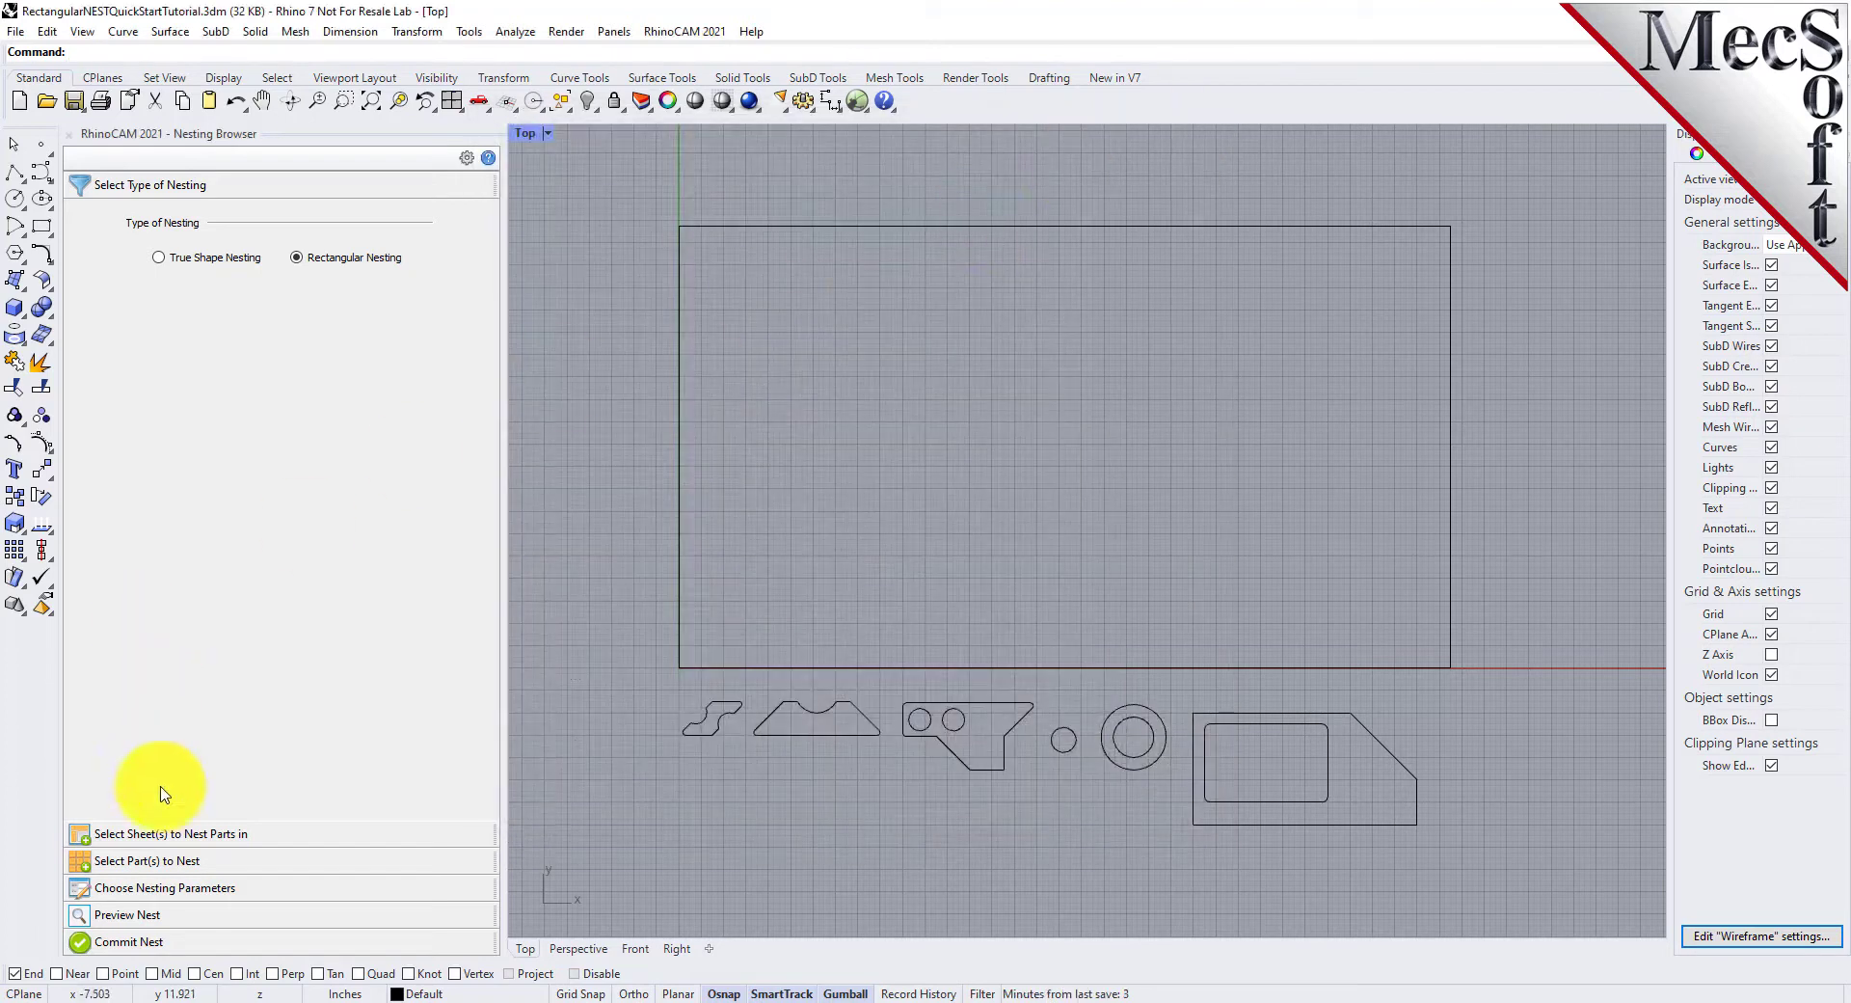
Step: Add the large rectangle as the sheet to nest parts in
{"action": "left_click", "coordinate": [144, 835]}
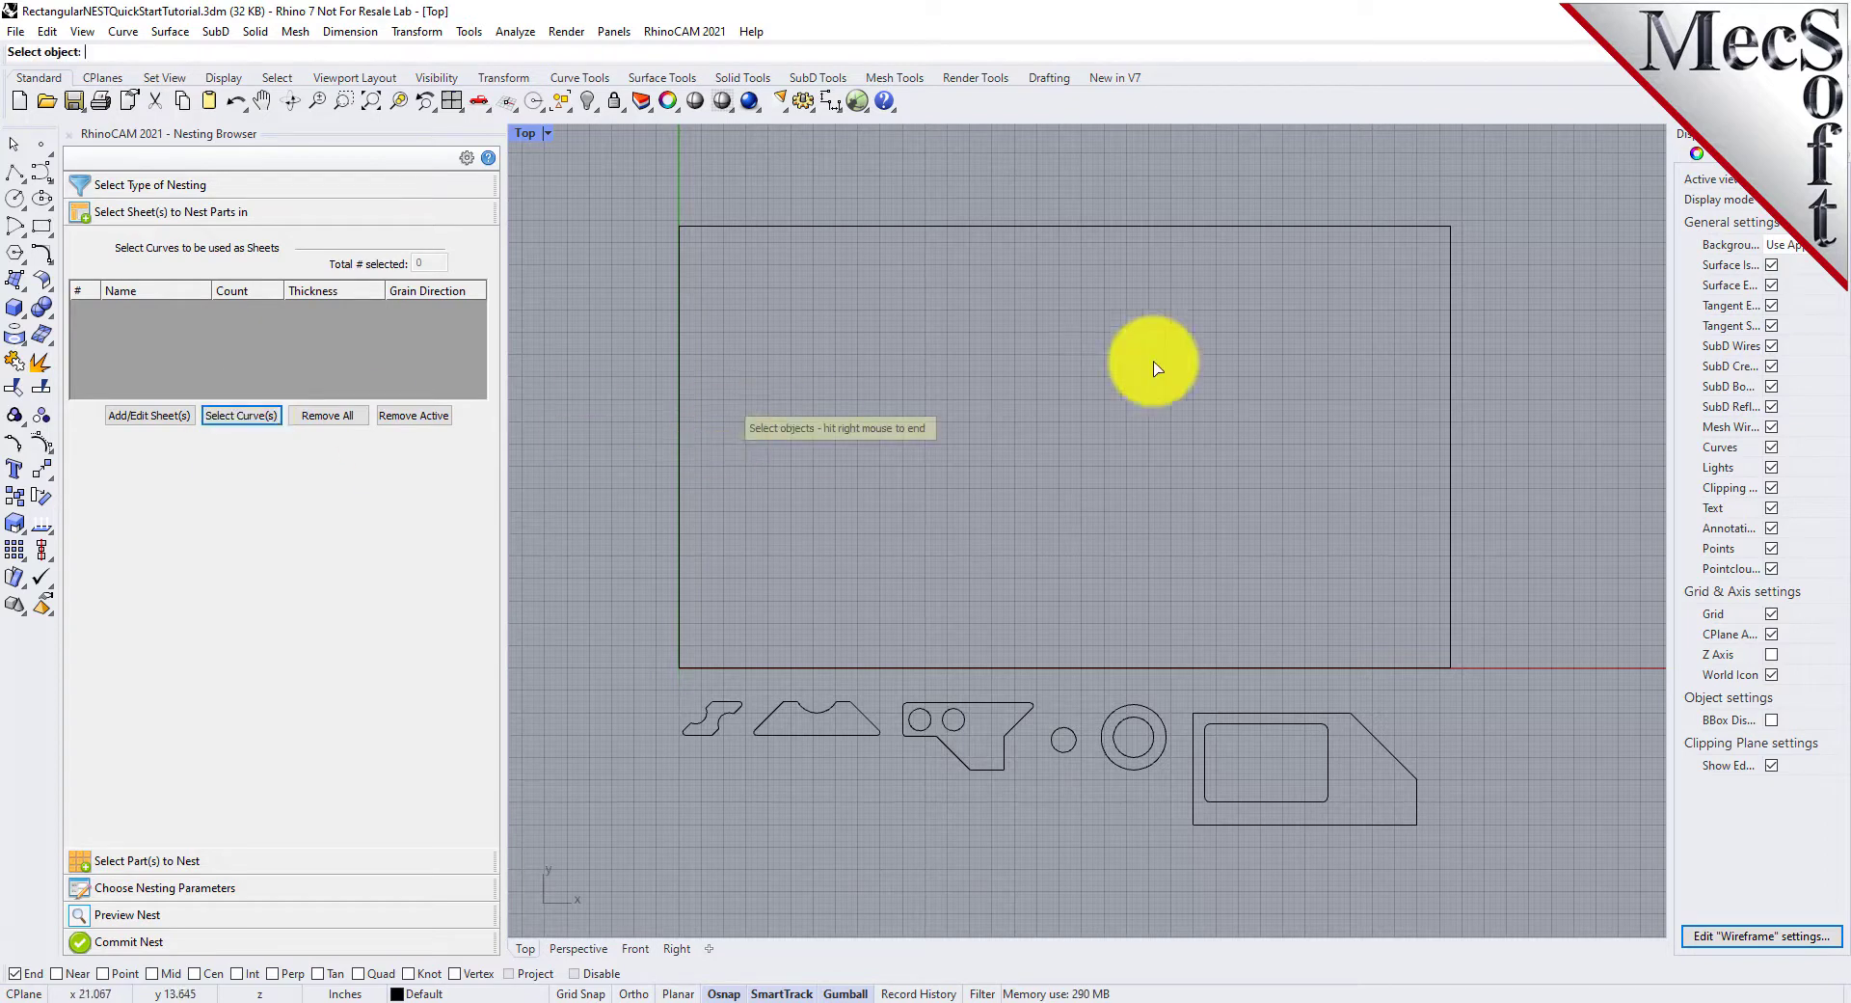
{"action": "left_click", "coordinate": [1058, 228]}
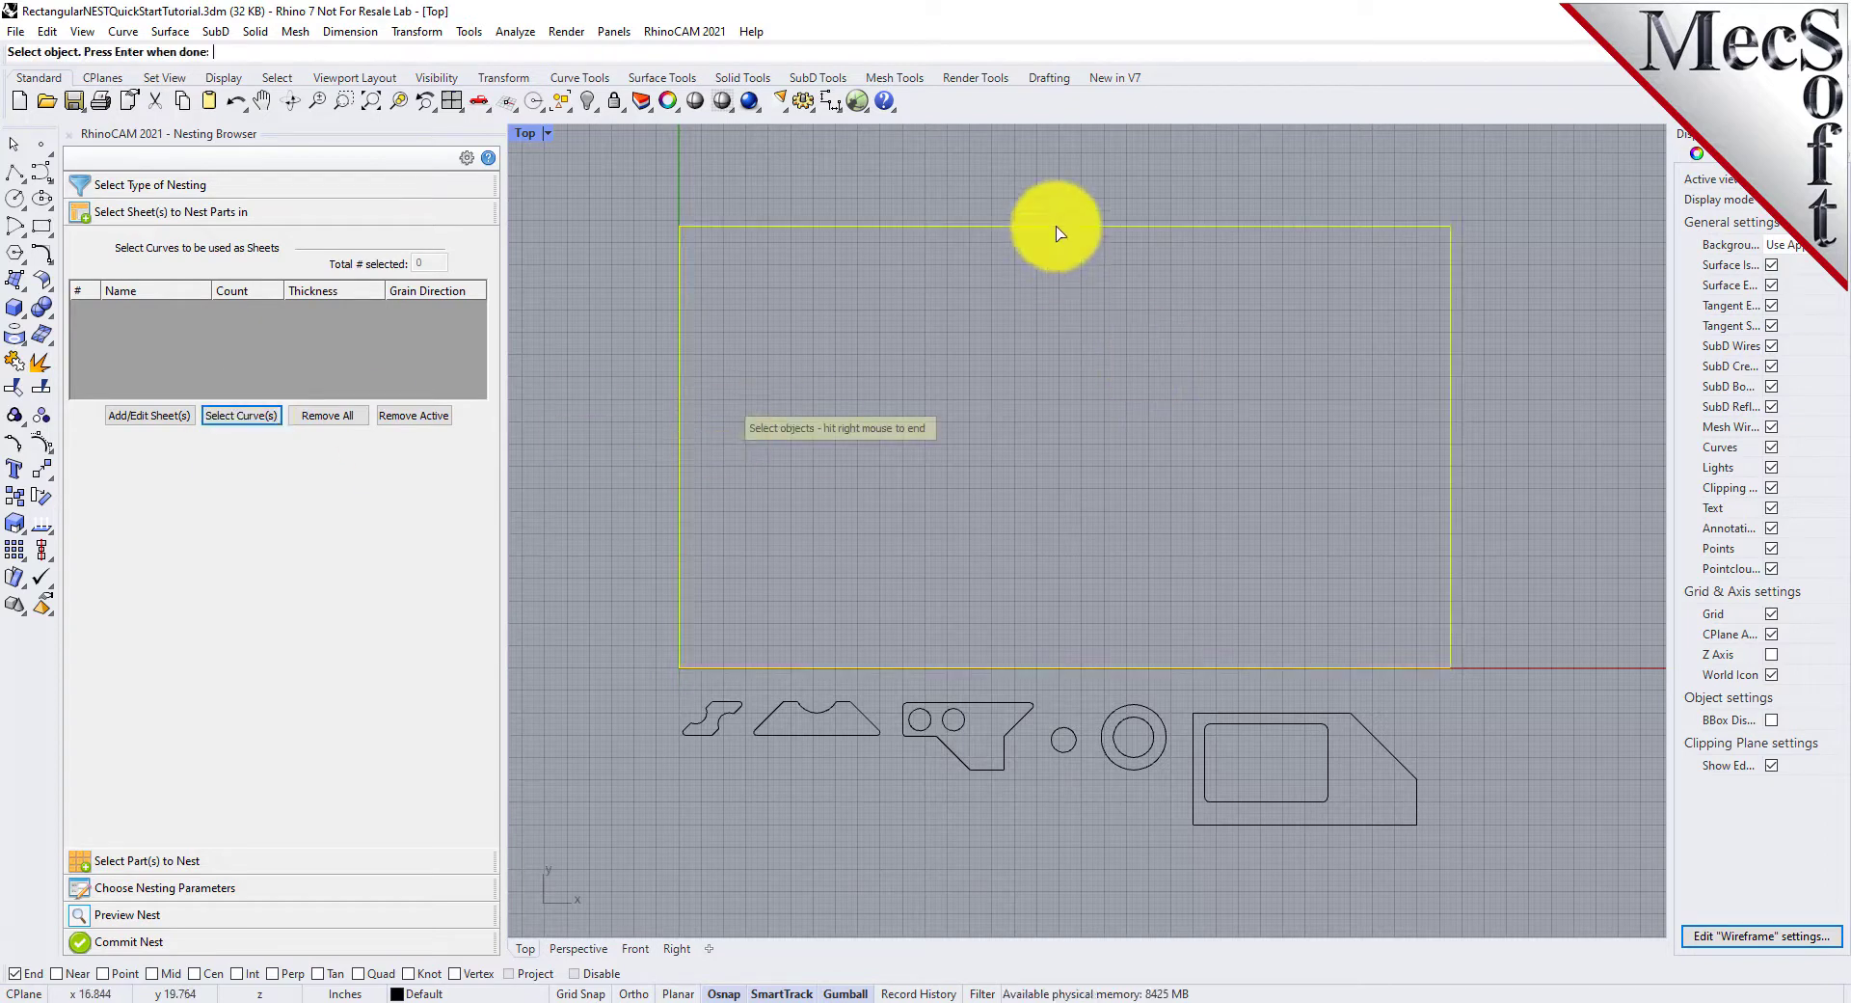
{"action": "right_click", "coordinate": [935, 329]}
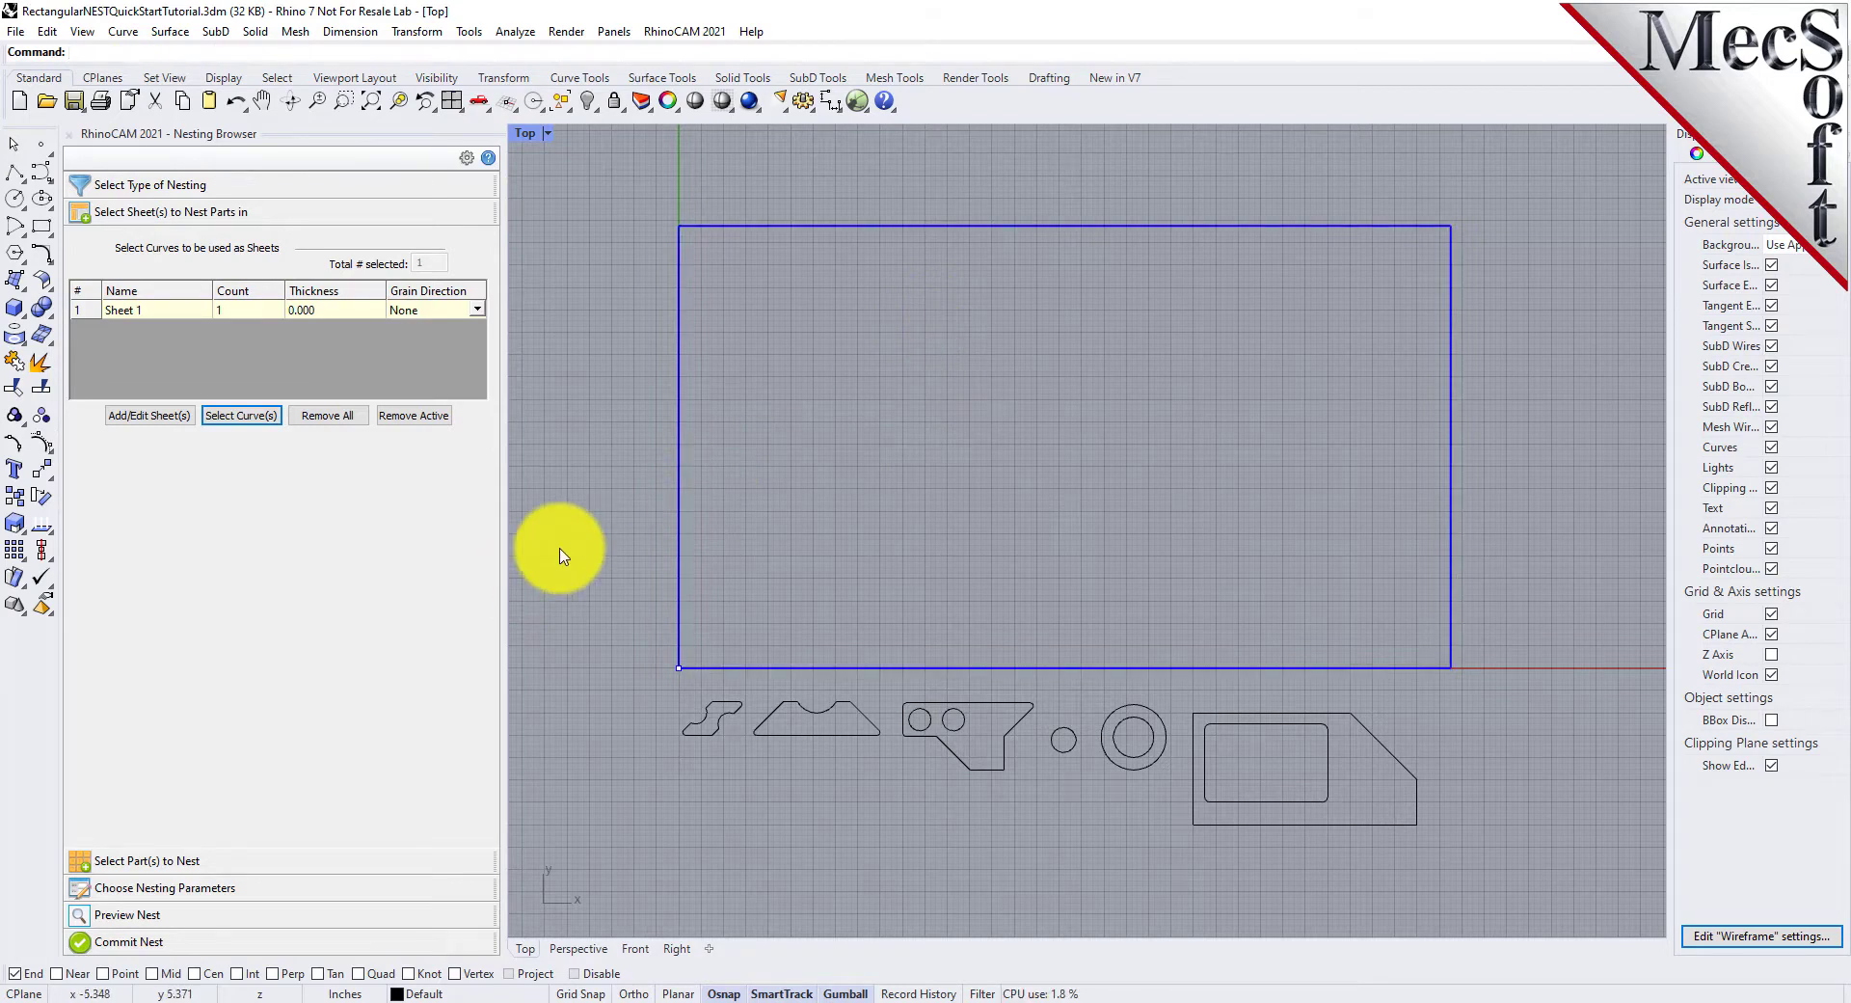
Step: Set the count of Sheet 1 to 2
{"action": "left_click", "coordinate": [83, 311]}
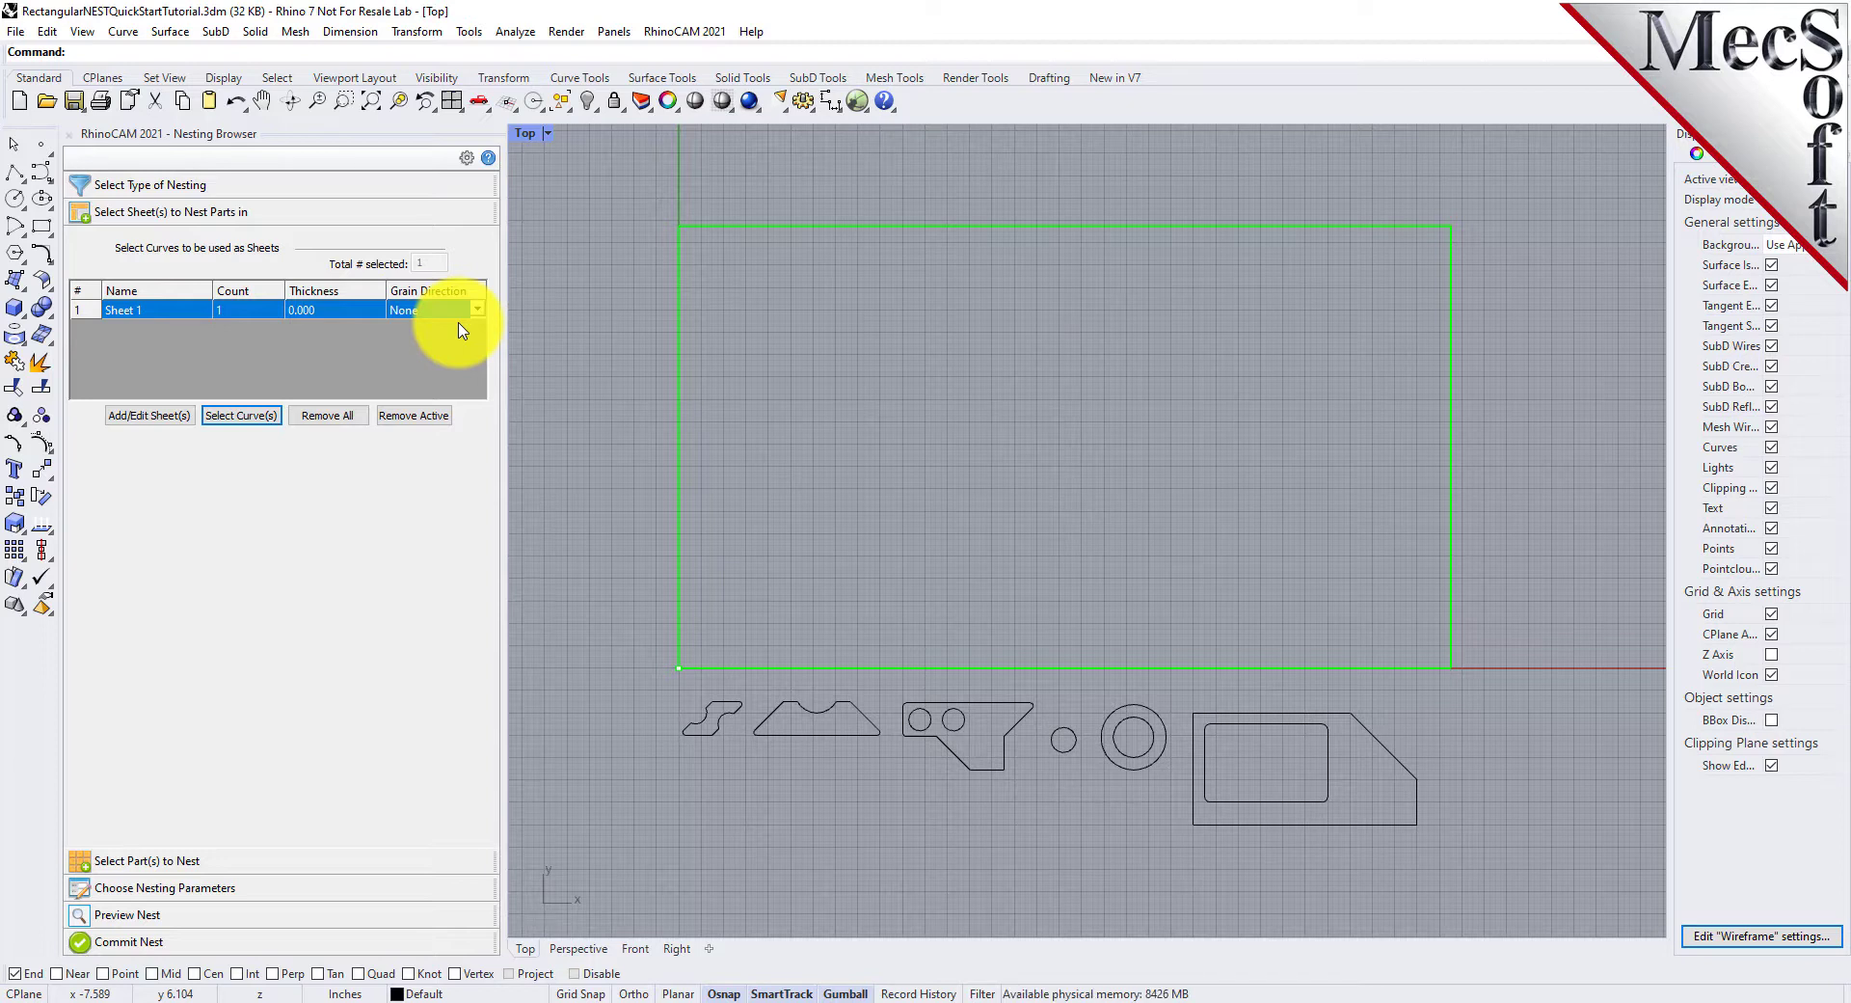
{"action": "left_click", "coordinate": [239, 311]}
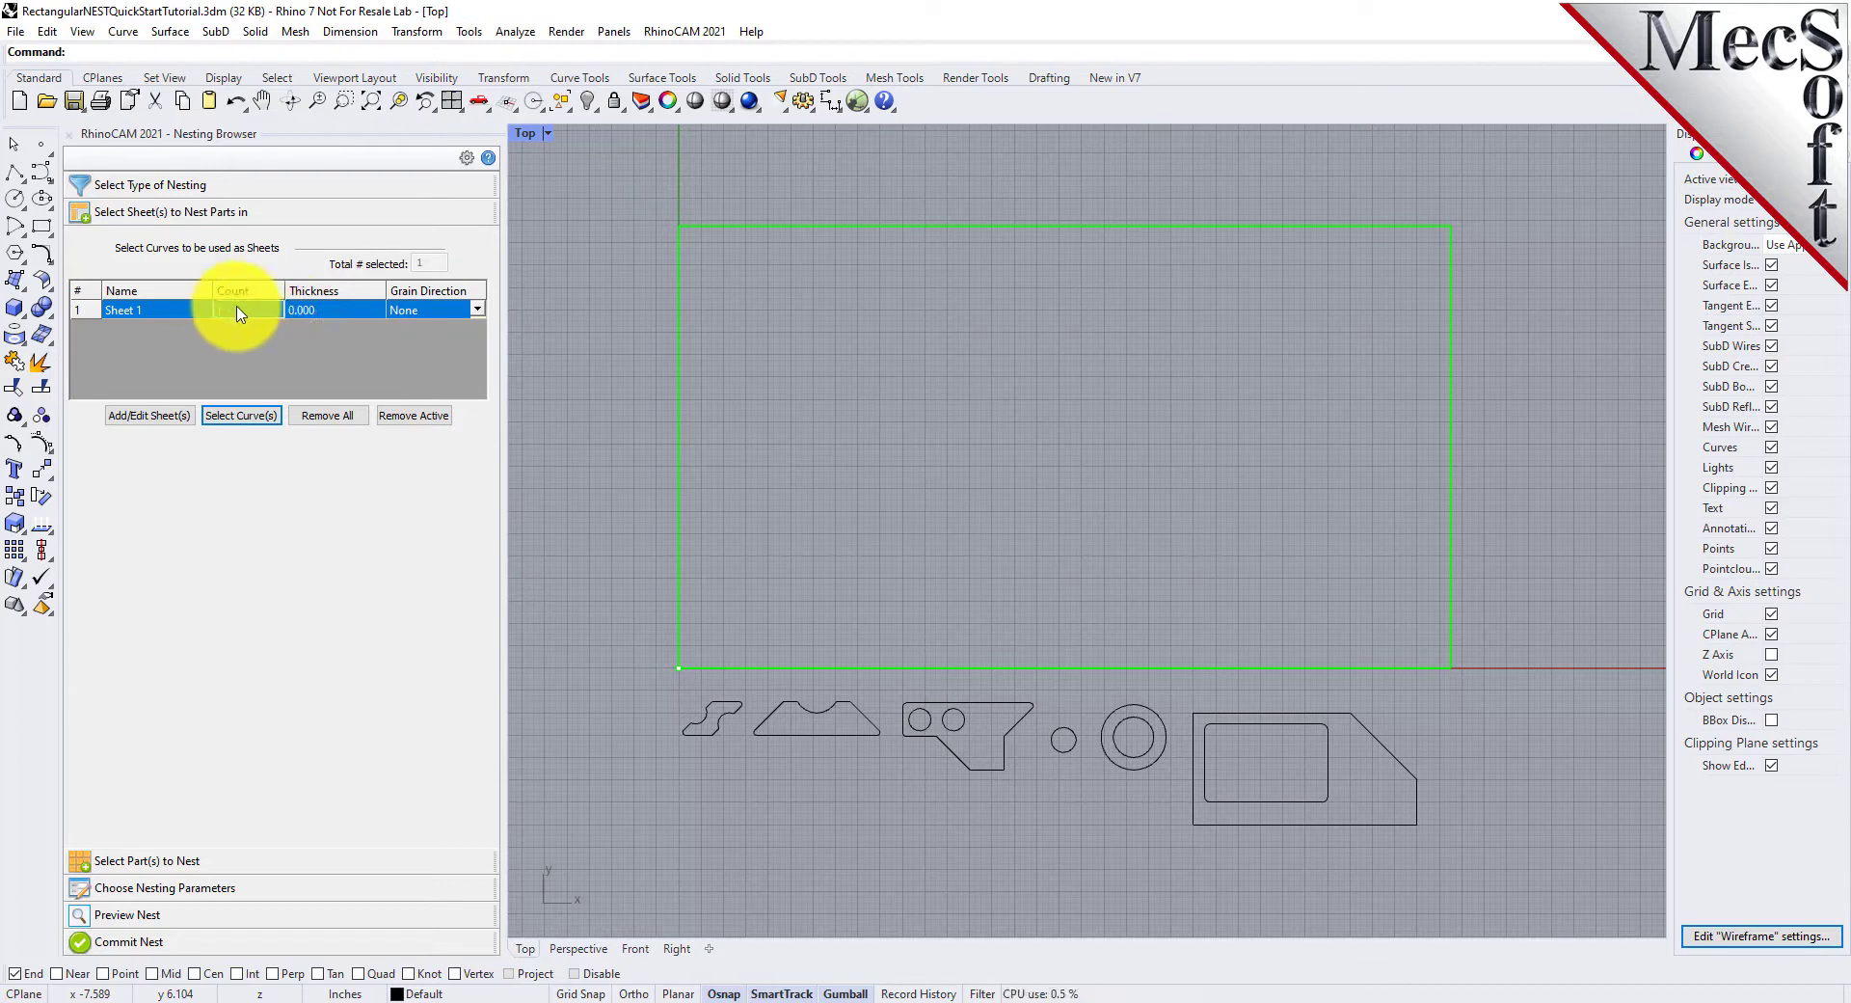
{"action": "type", "text": "2"}
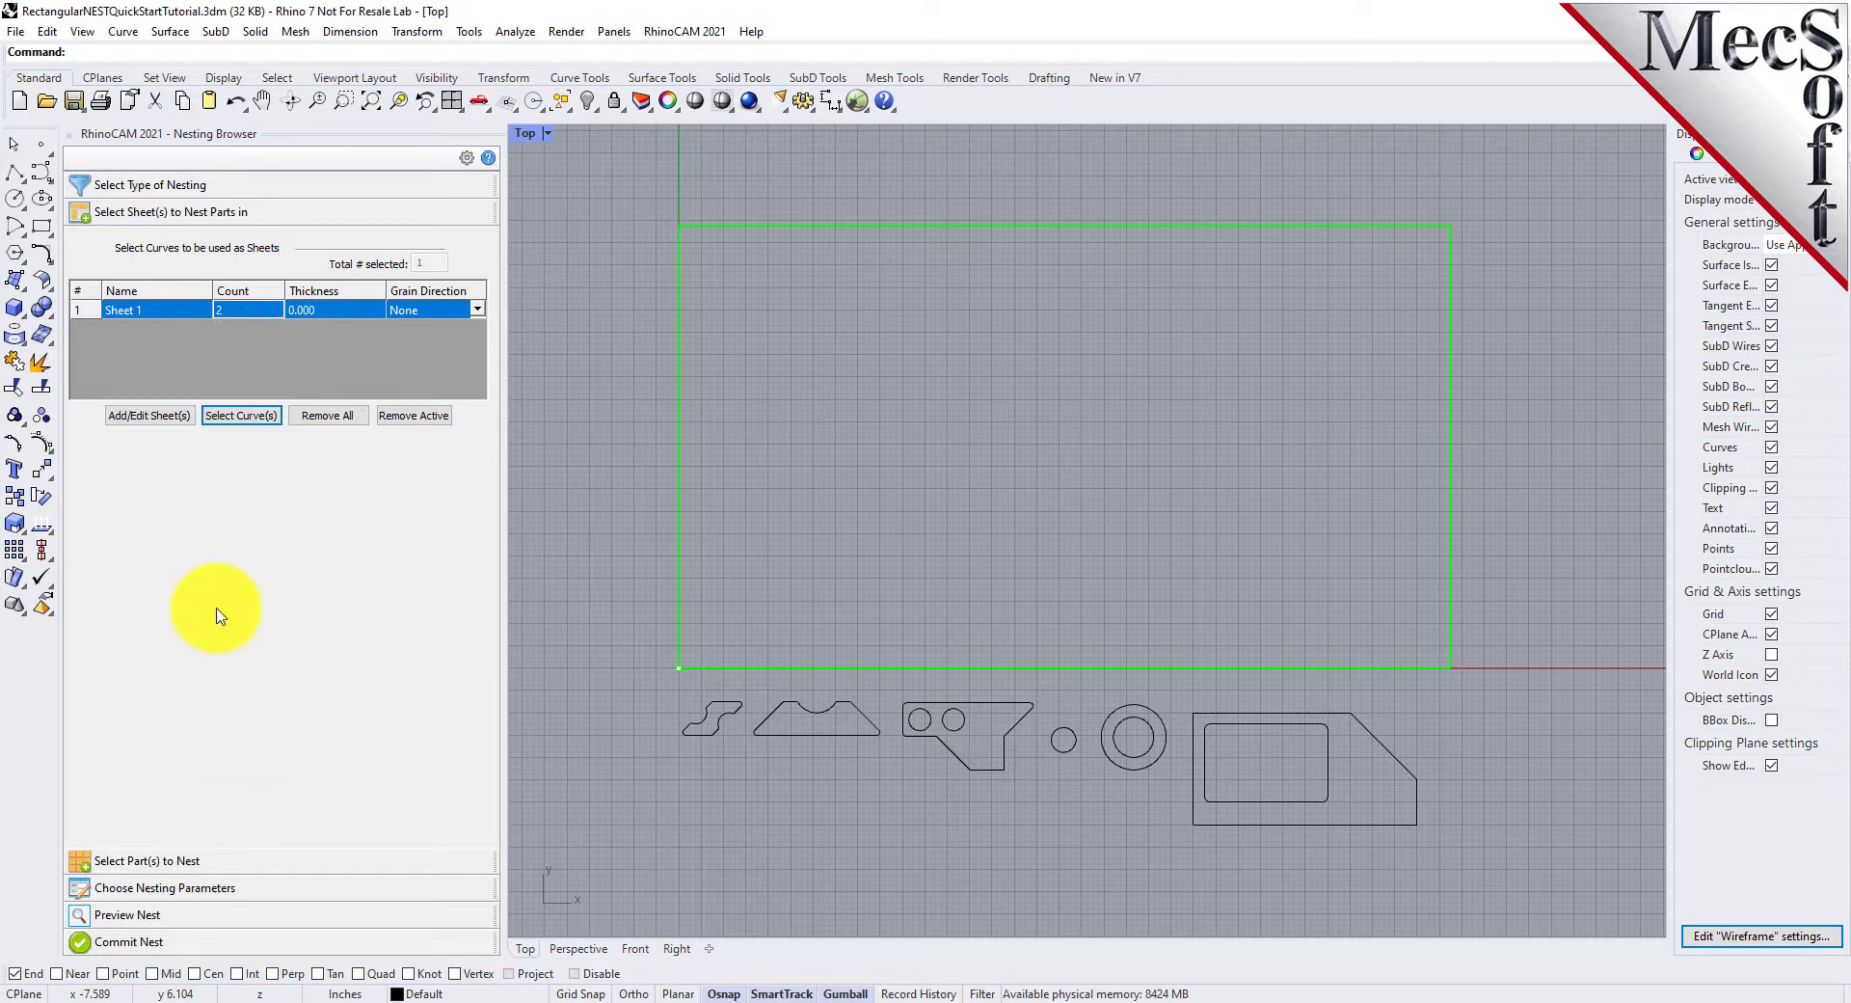
Step: Add all the curves below the sheet rectangle as parts to nest
{"action": "left_click", "coordinate": [147, 863]}
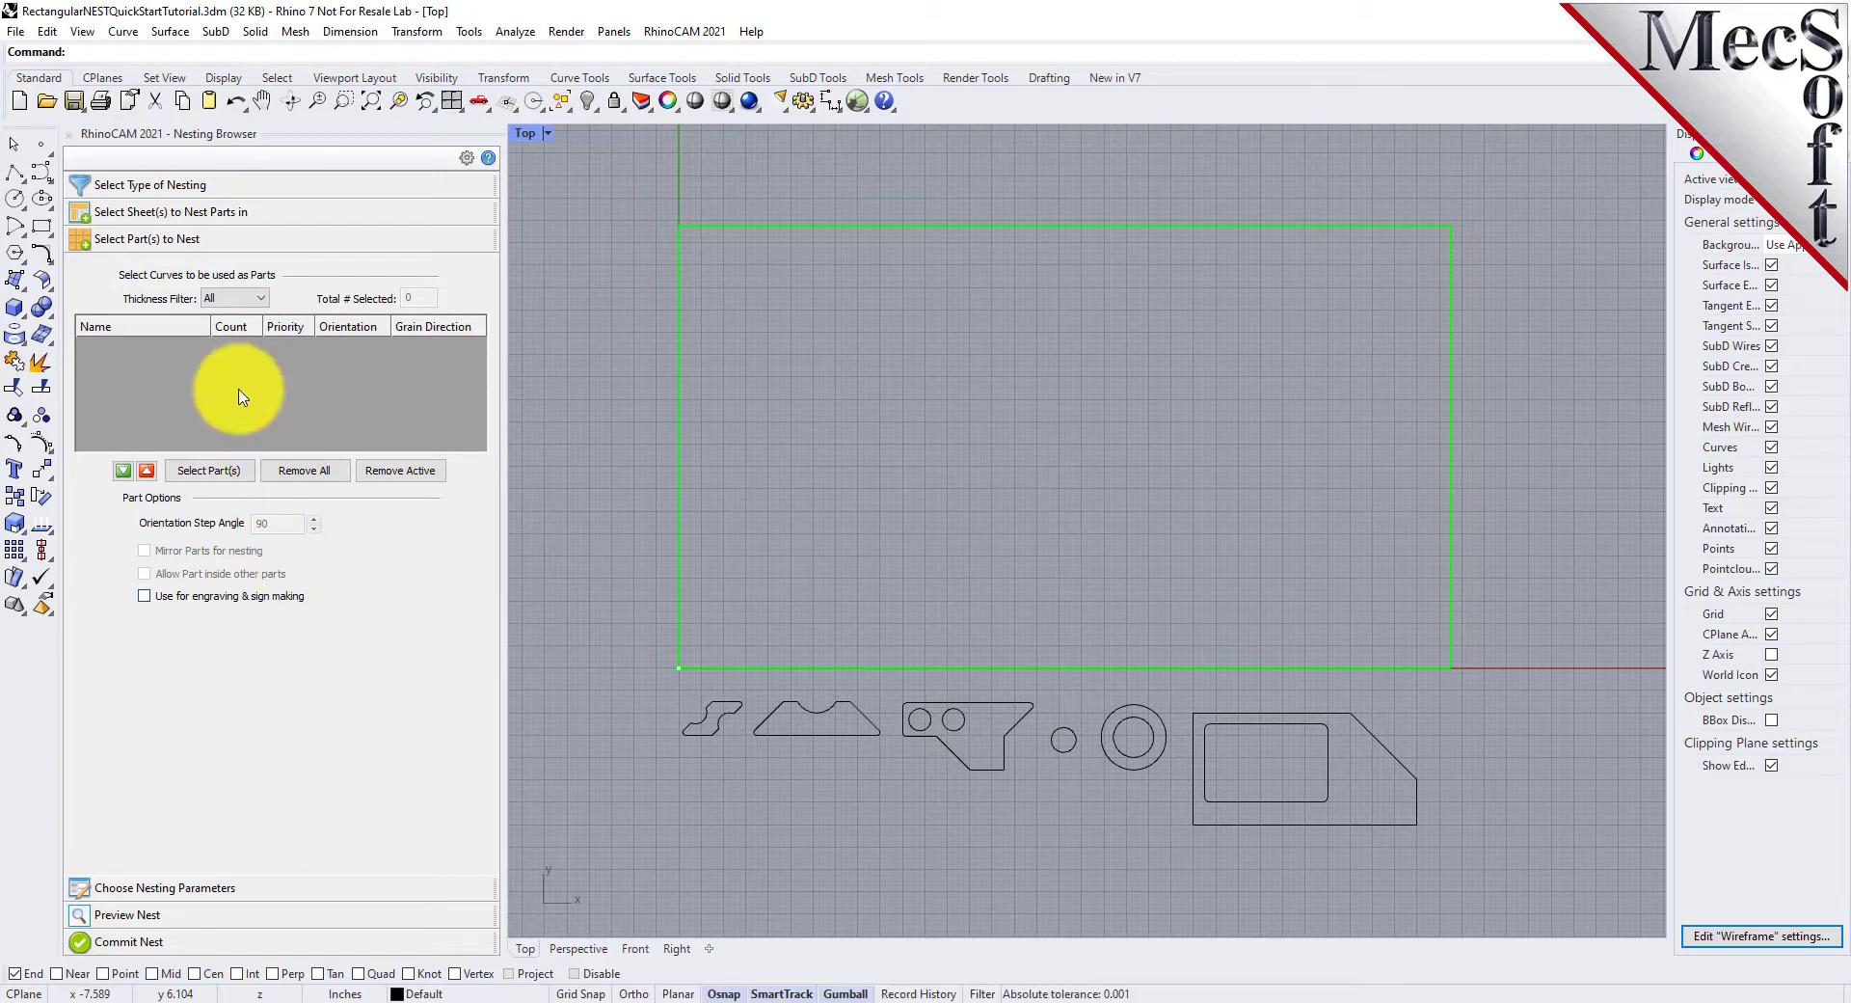
{"action": "left_click", "coordinate": [241, 470]}
{"action": "left_click_drag", "start_coordinate": [540, 901], "coordinate": [1550, 690]}
{"action": "right_click", "coordinate": [1540, 748]}
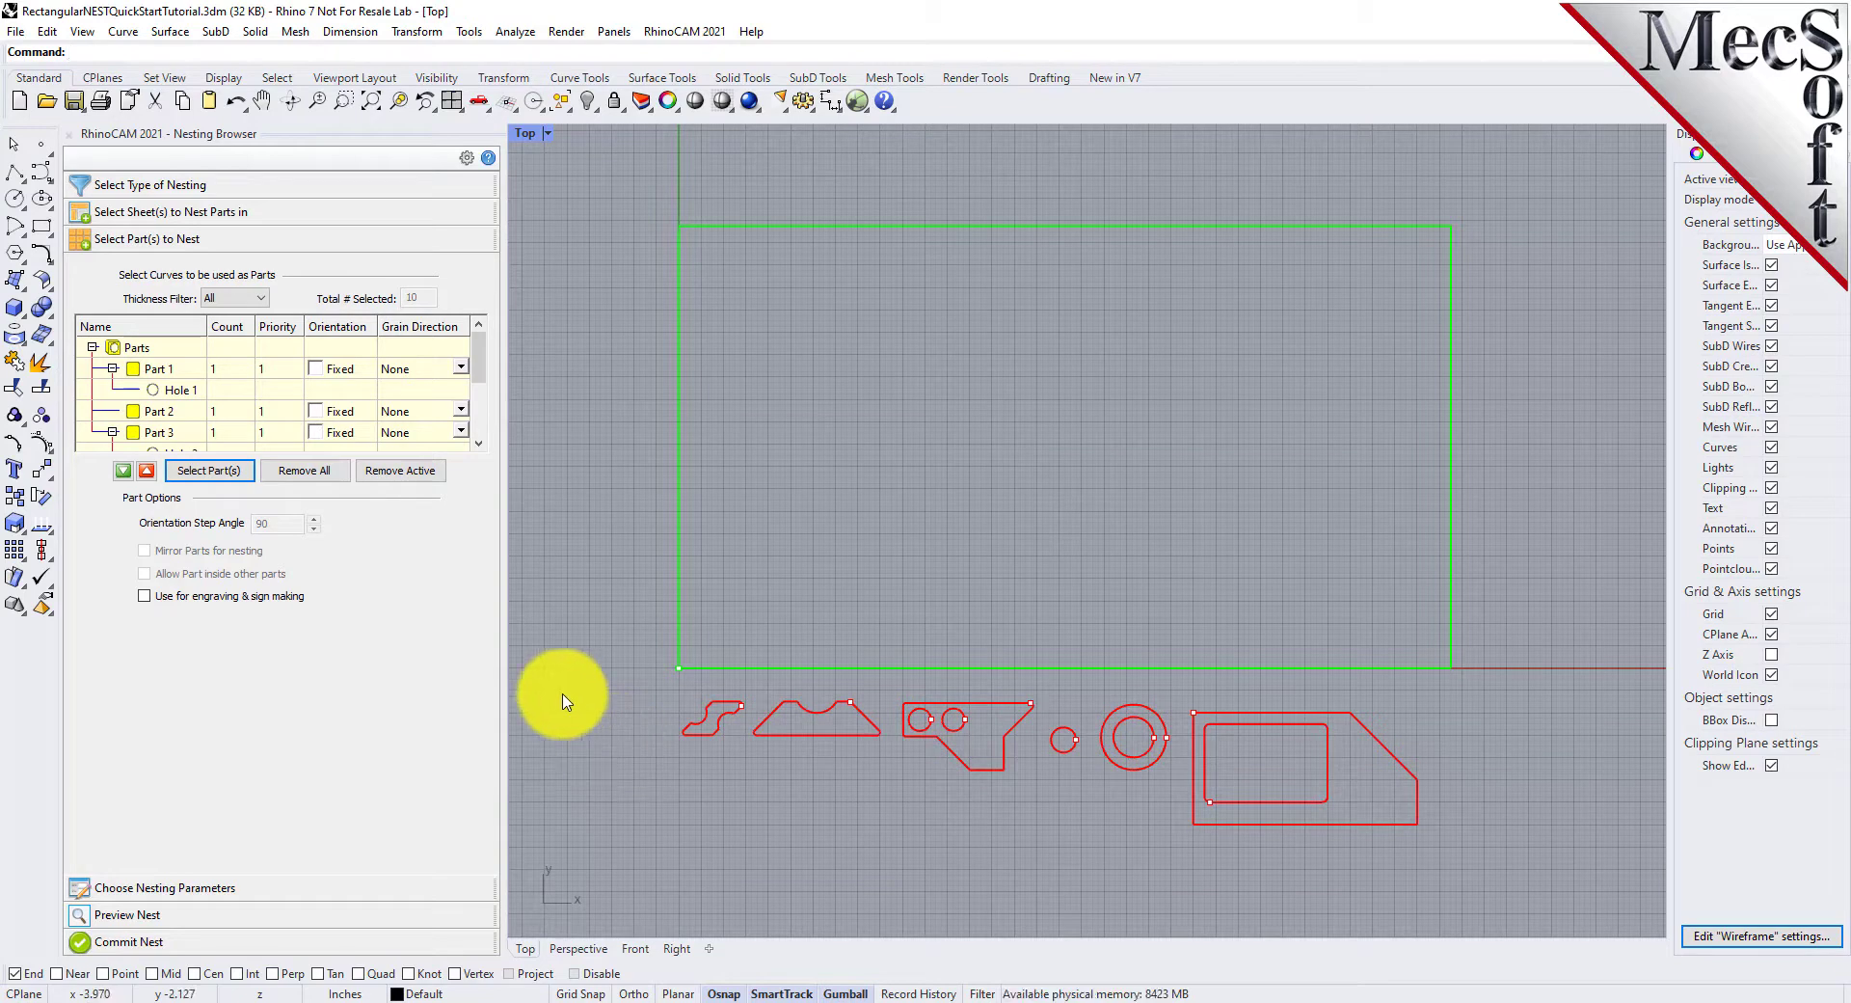
Step: Examine the listed parts and their holes by highlighting the matching curves in the drawing
{"action": "mouse_move", "coordinate": [481, 365]}
{"action": "left_mouse_down"}
{"action": "mouse_move", "coordinate": [481, 428]}
{"action": "mouse_move", "coordinate": [487, 347]}
{"action": "left_mouse_up"}
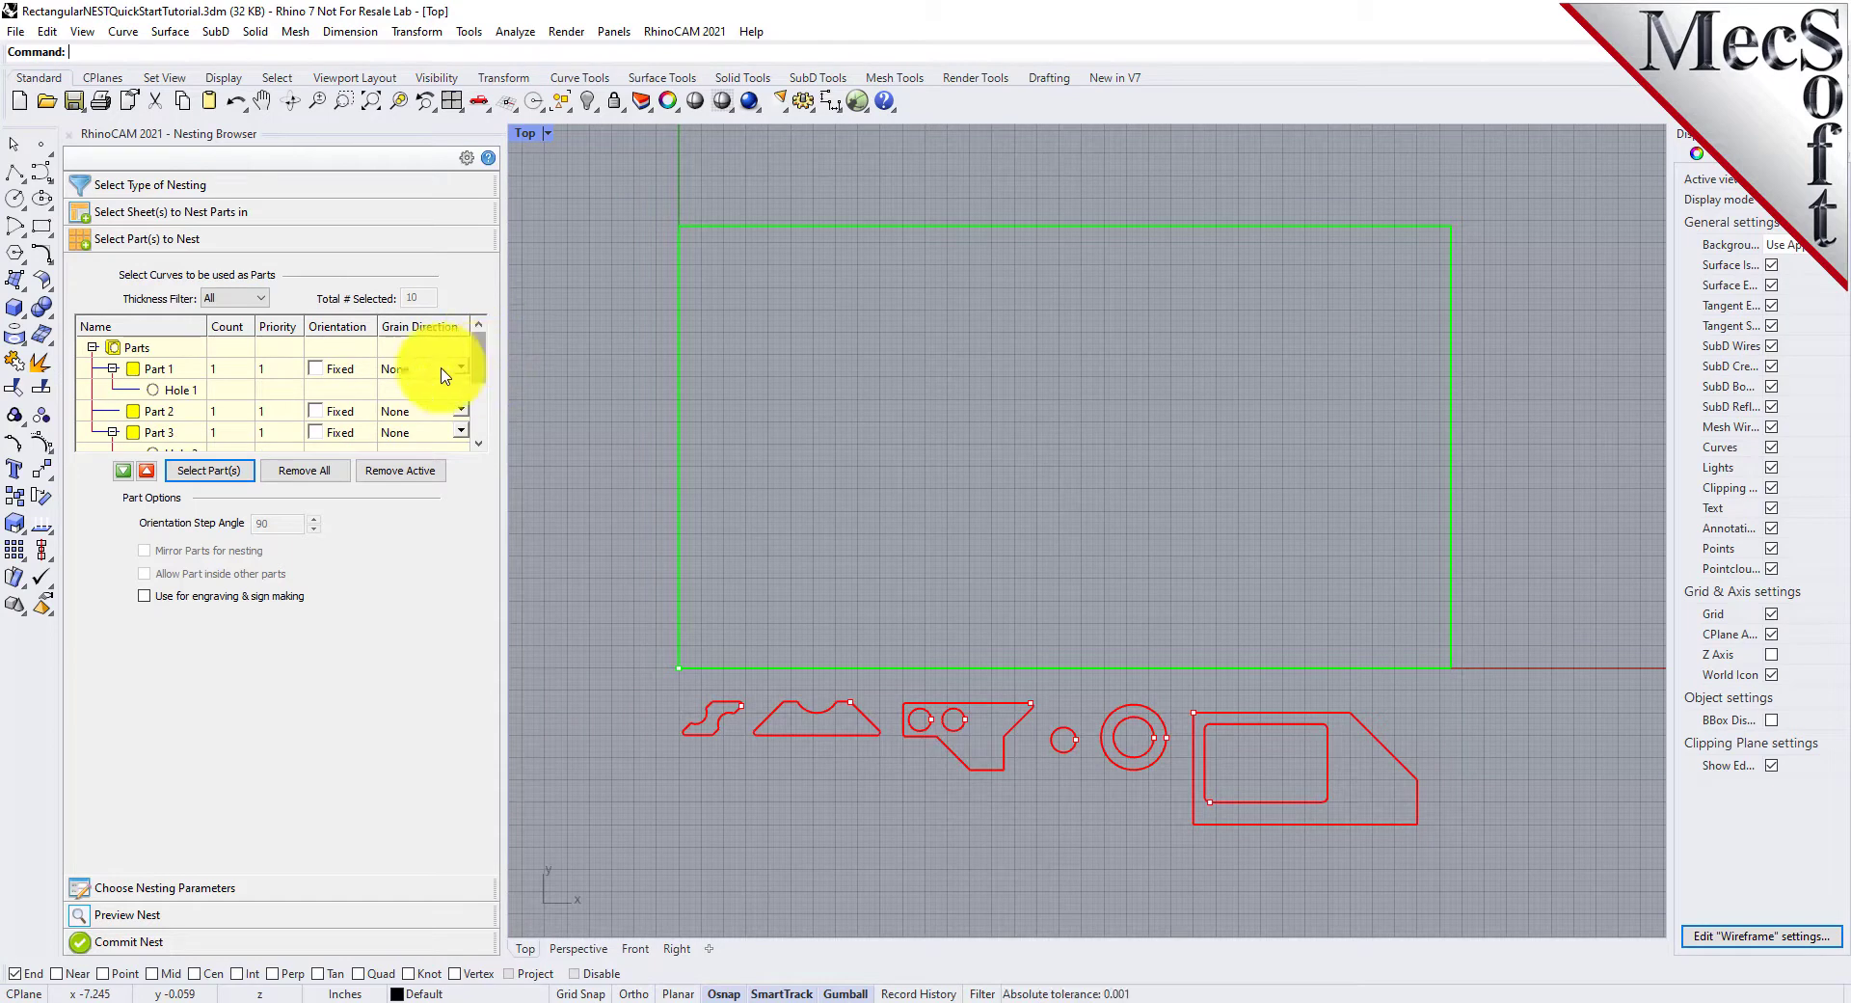
{"action": "left_click", "coordinate": [145, 374]}
{"action": "left_click", "coordinate": [174, 390]}
{"action": "left_click", "coordinate": [158, 374]}
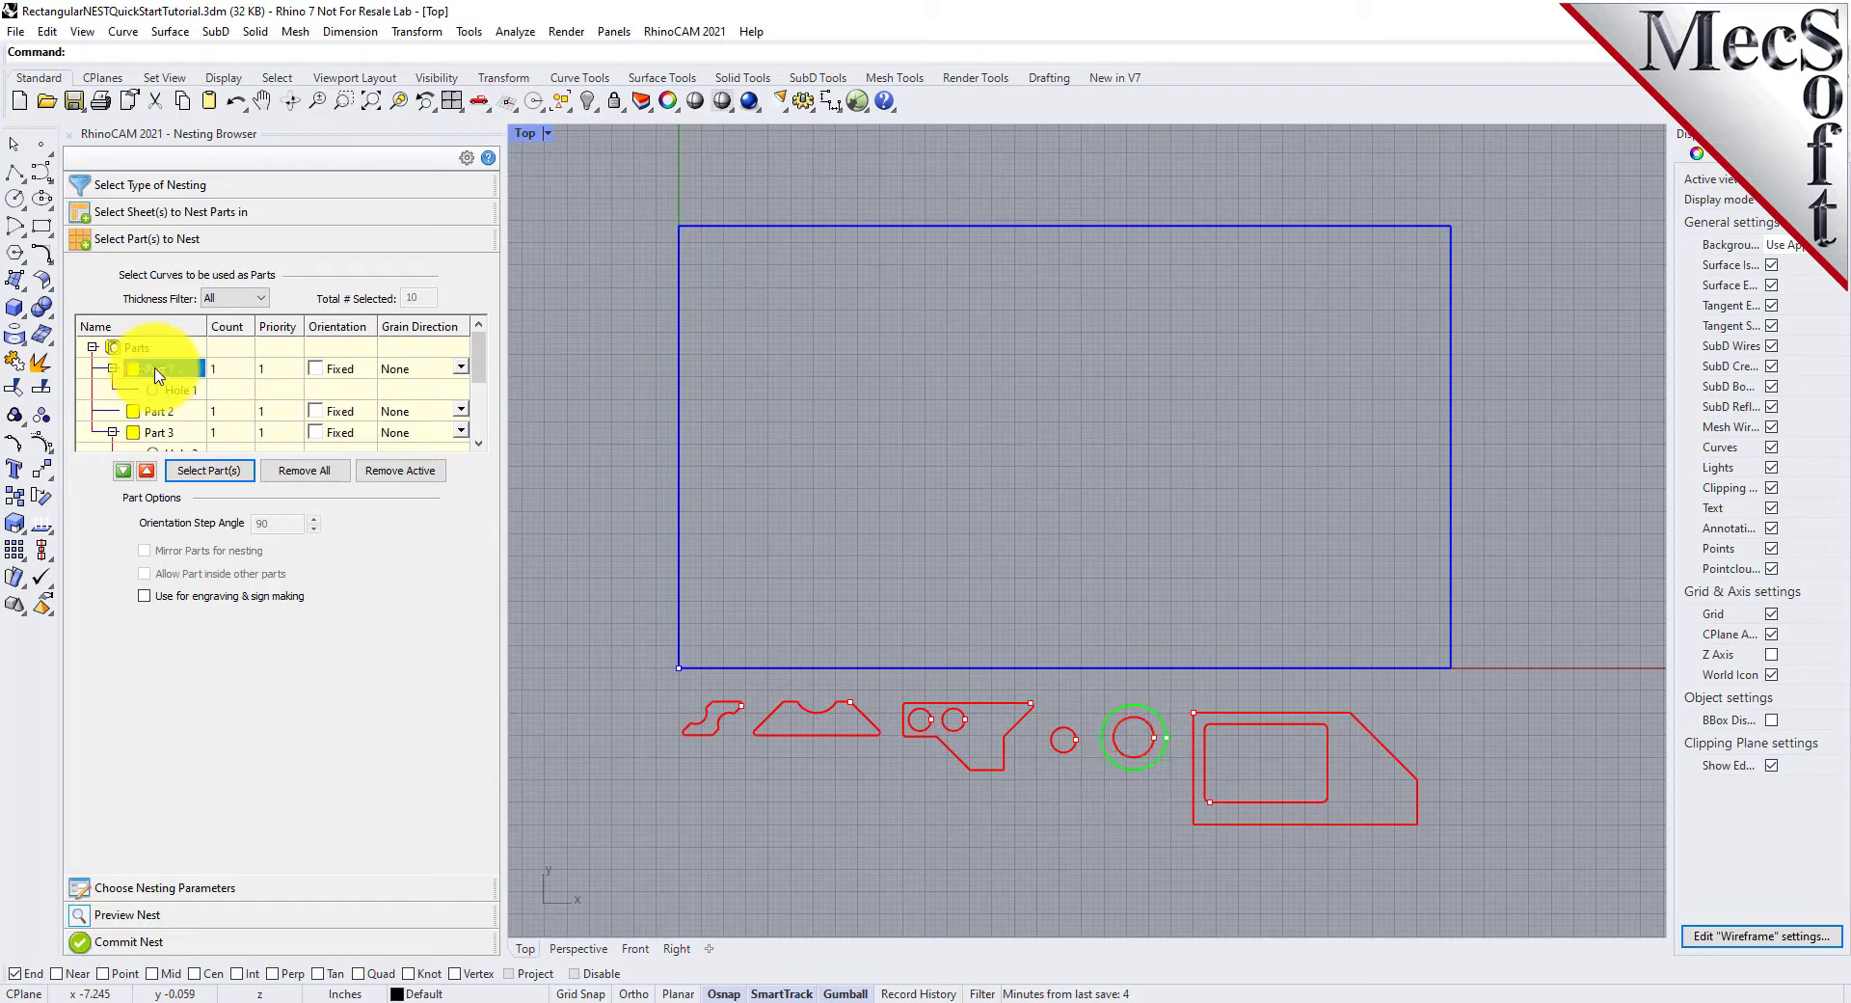
{"action": "left_click", "coordinate": [203, 371]}
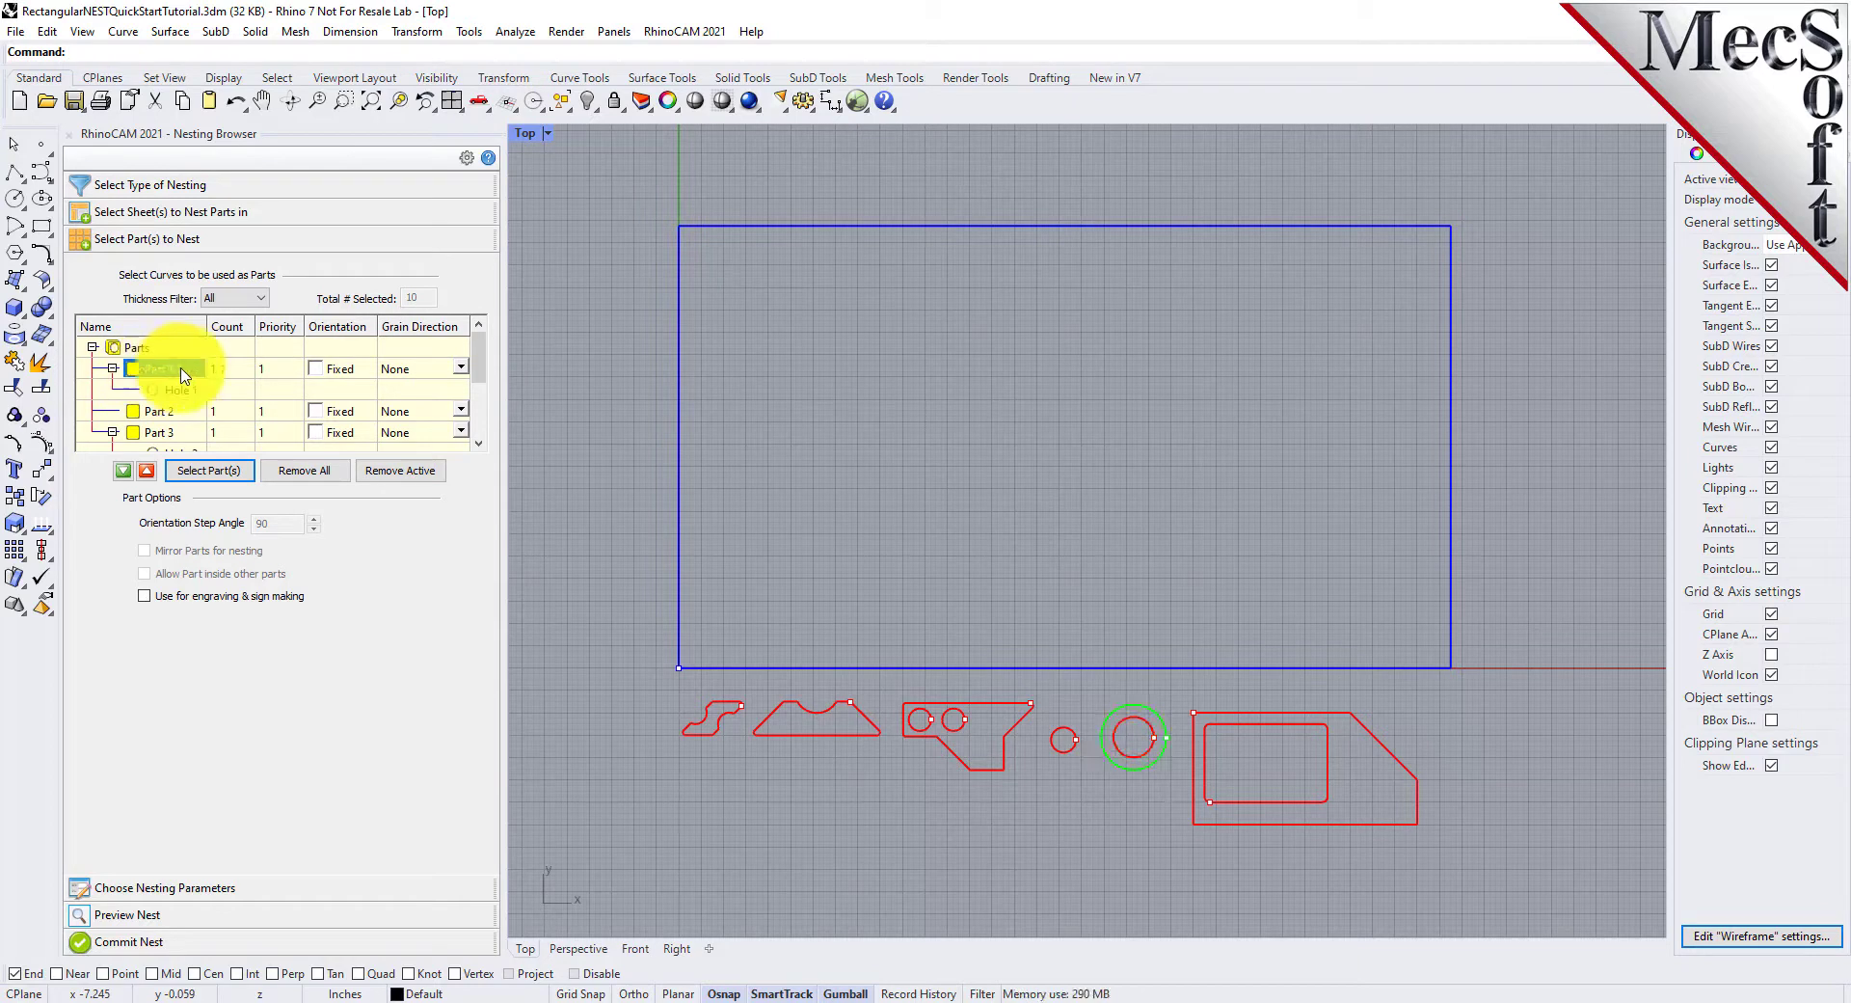
{"action": "left_click", "coordinate": [169, 415]}
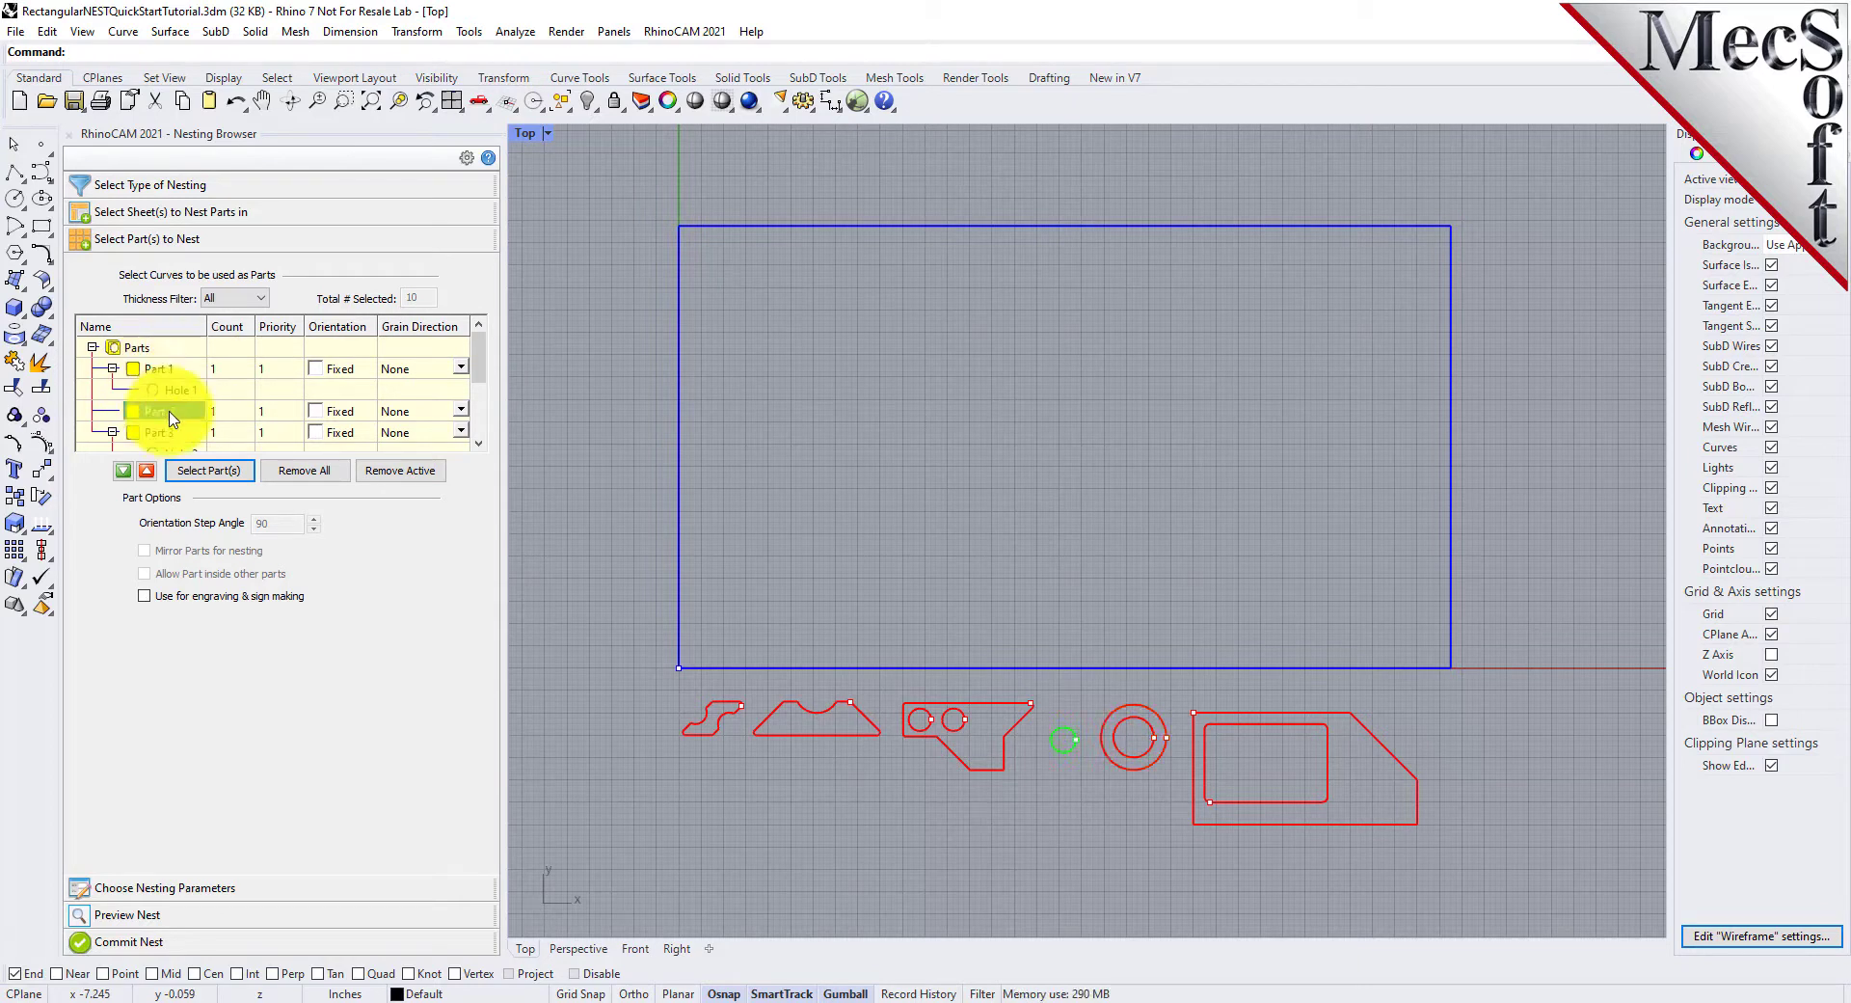
{"action": "scroll", "coordinate": [260, 397], "scroll_direction": "down", "scroll_amount": 2}
{"action": "scroll", "coordinate": [260, 397], "scroll_direction": "up", "scroll_amount": 2}
{"action": "left_click", "coordinate": [169, 371]}
{"action": "left_click", "coordinate": [184, 412]}
{"action": "left_click", "coordinate": [189, 390]}
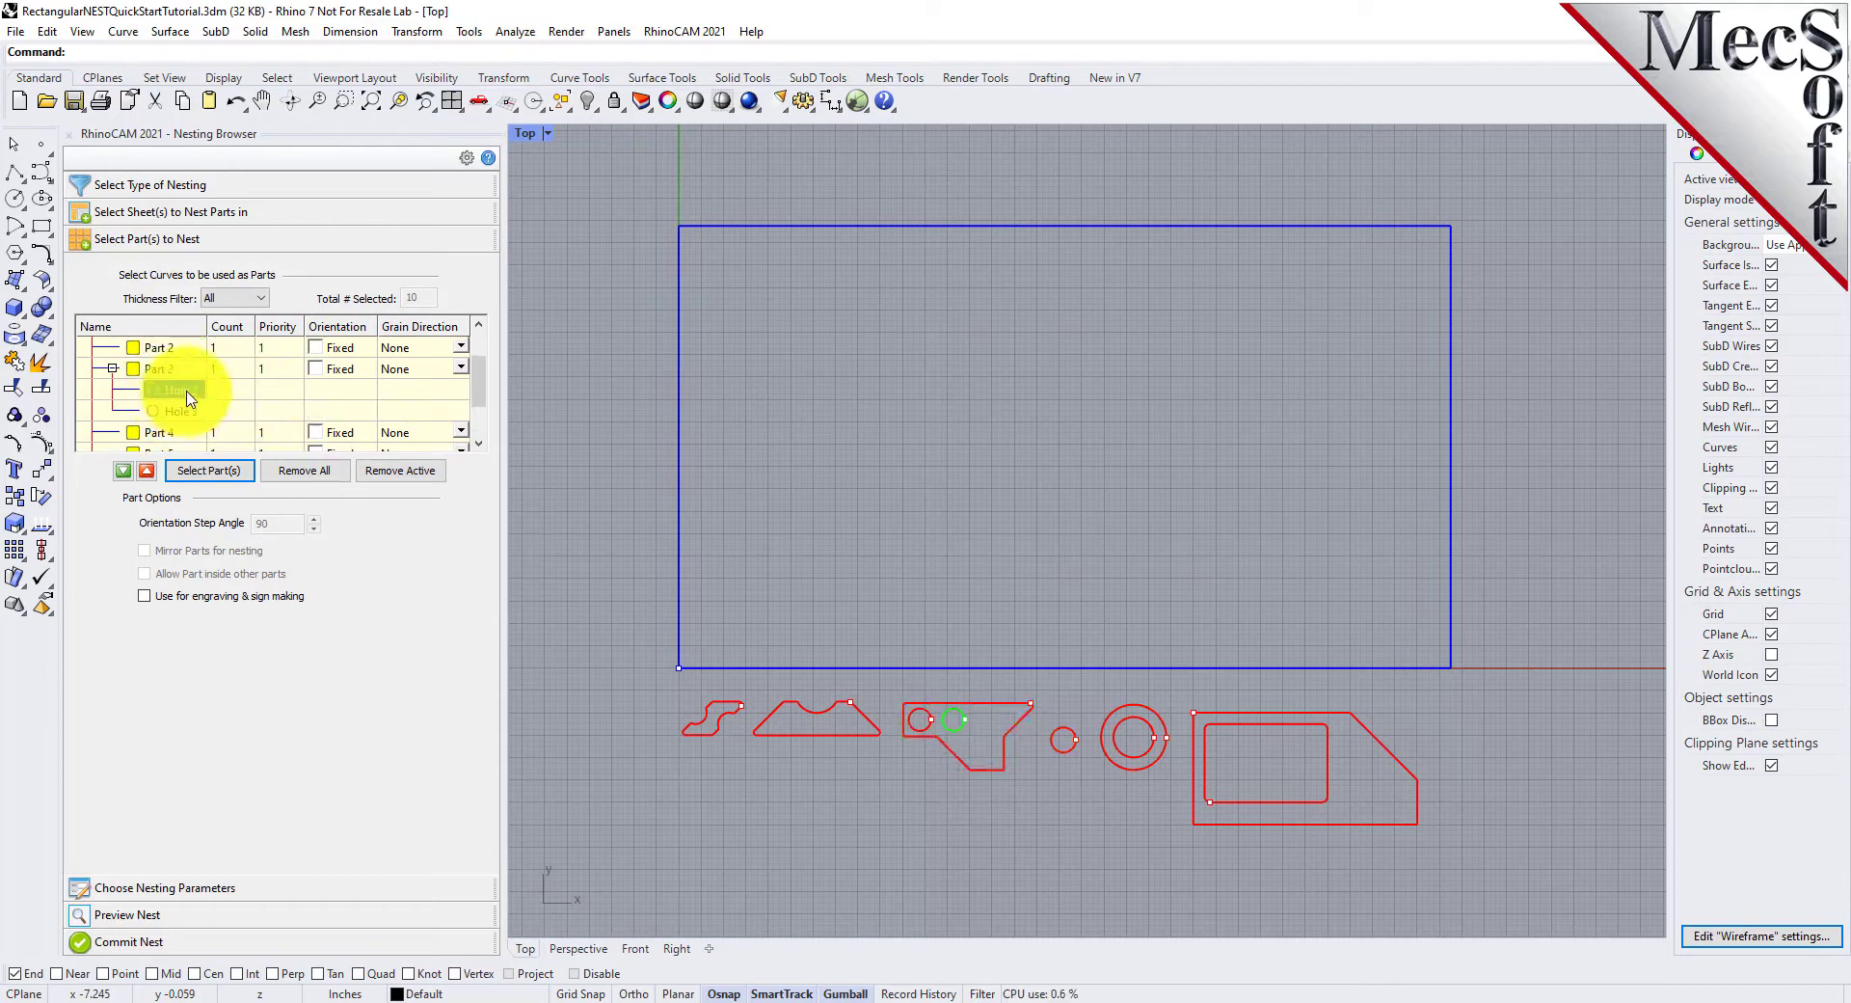
{"action": "scroll", "coordinate": [182, 407], "scroll_direction": "down", "scroll_amount": 1}
{"action": "left_click", "coordinate": [177, 417]}
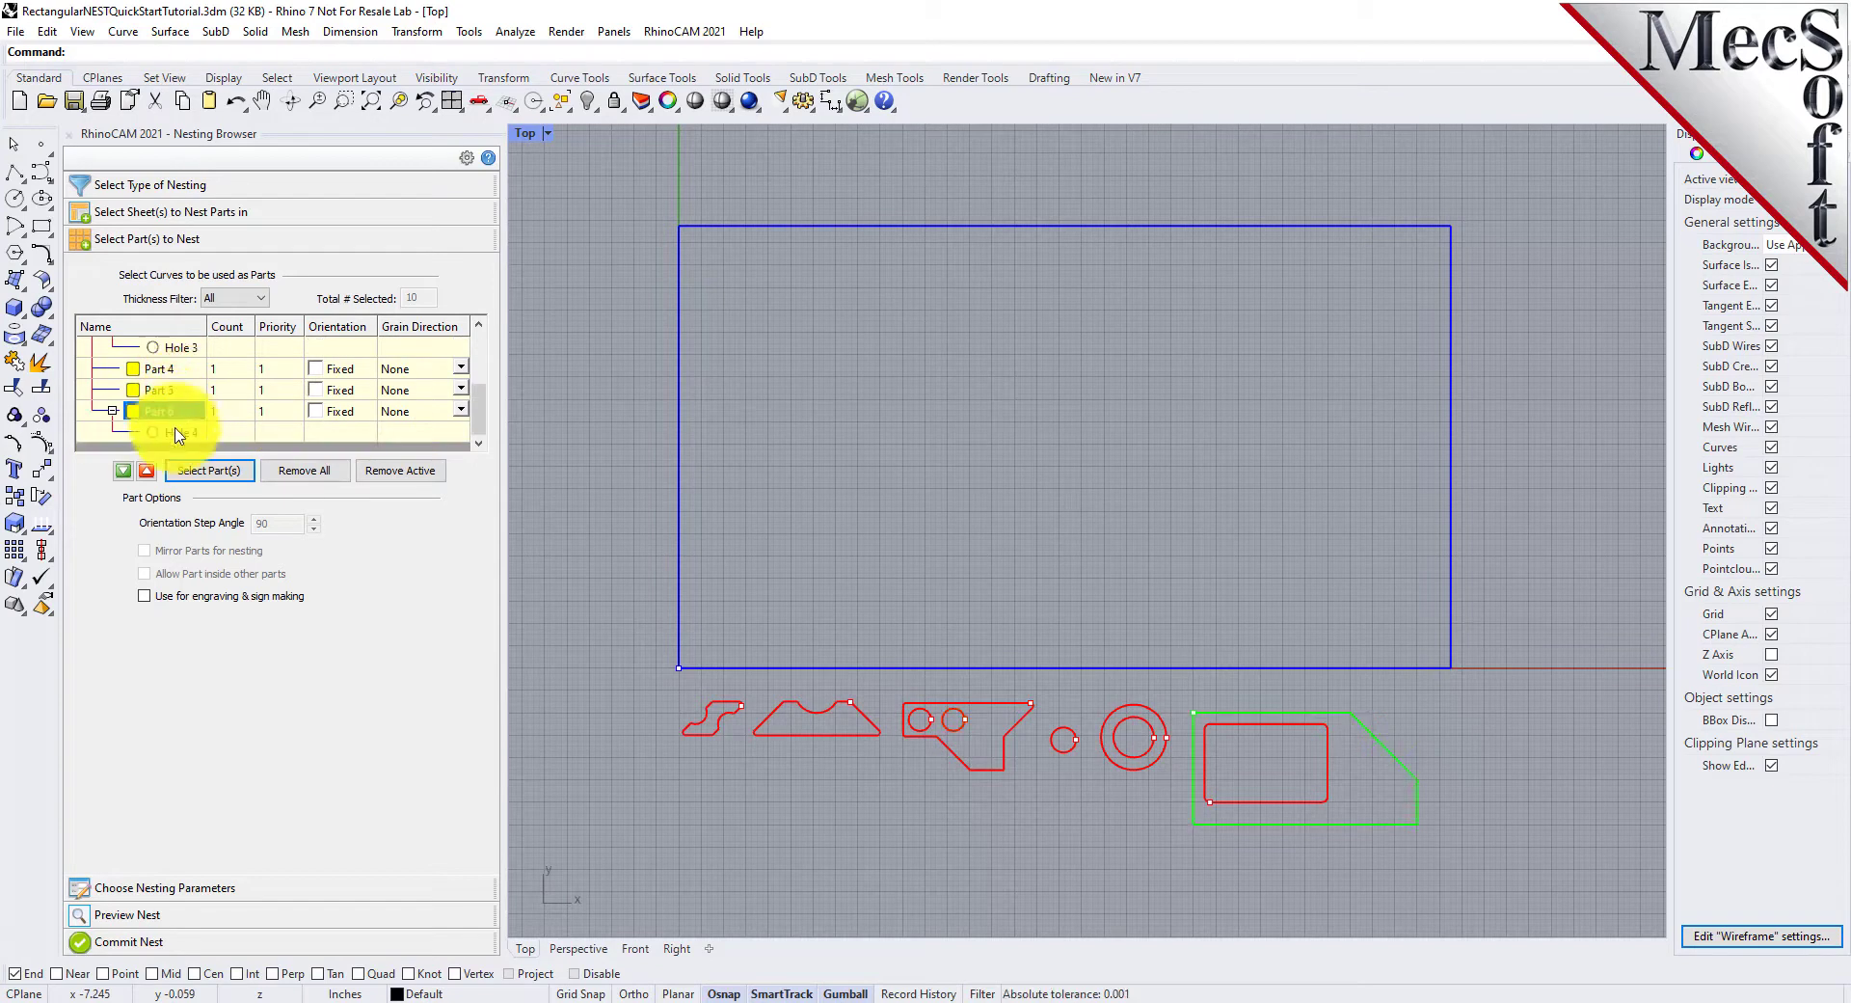
Step: Examine which curves belong to Part 6, its Hole 4 and the two holes of Part 3 by highlighting them
{"action": "left_click", "coordinate": [179, 434]}
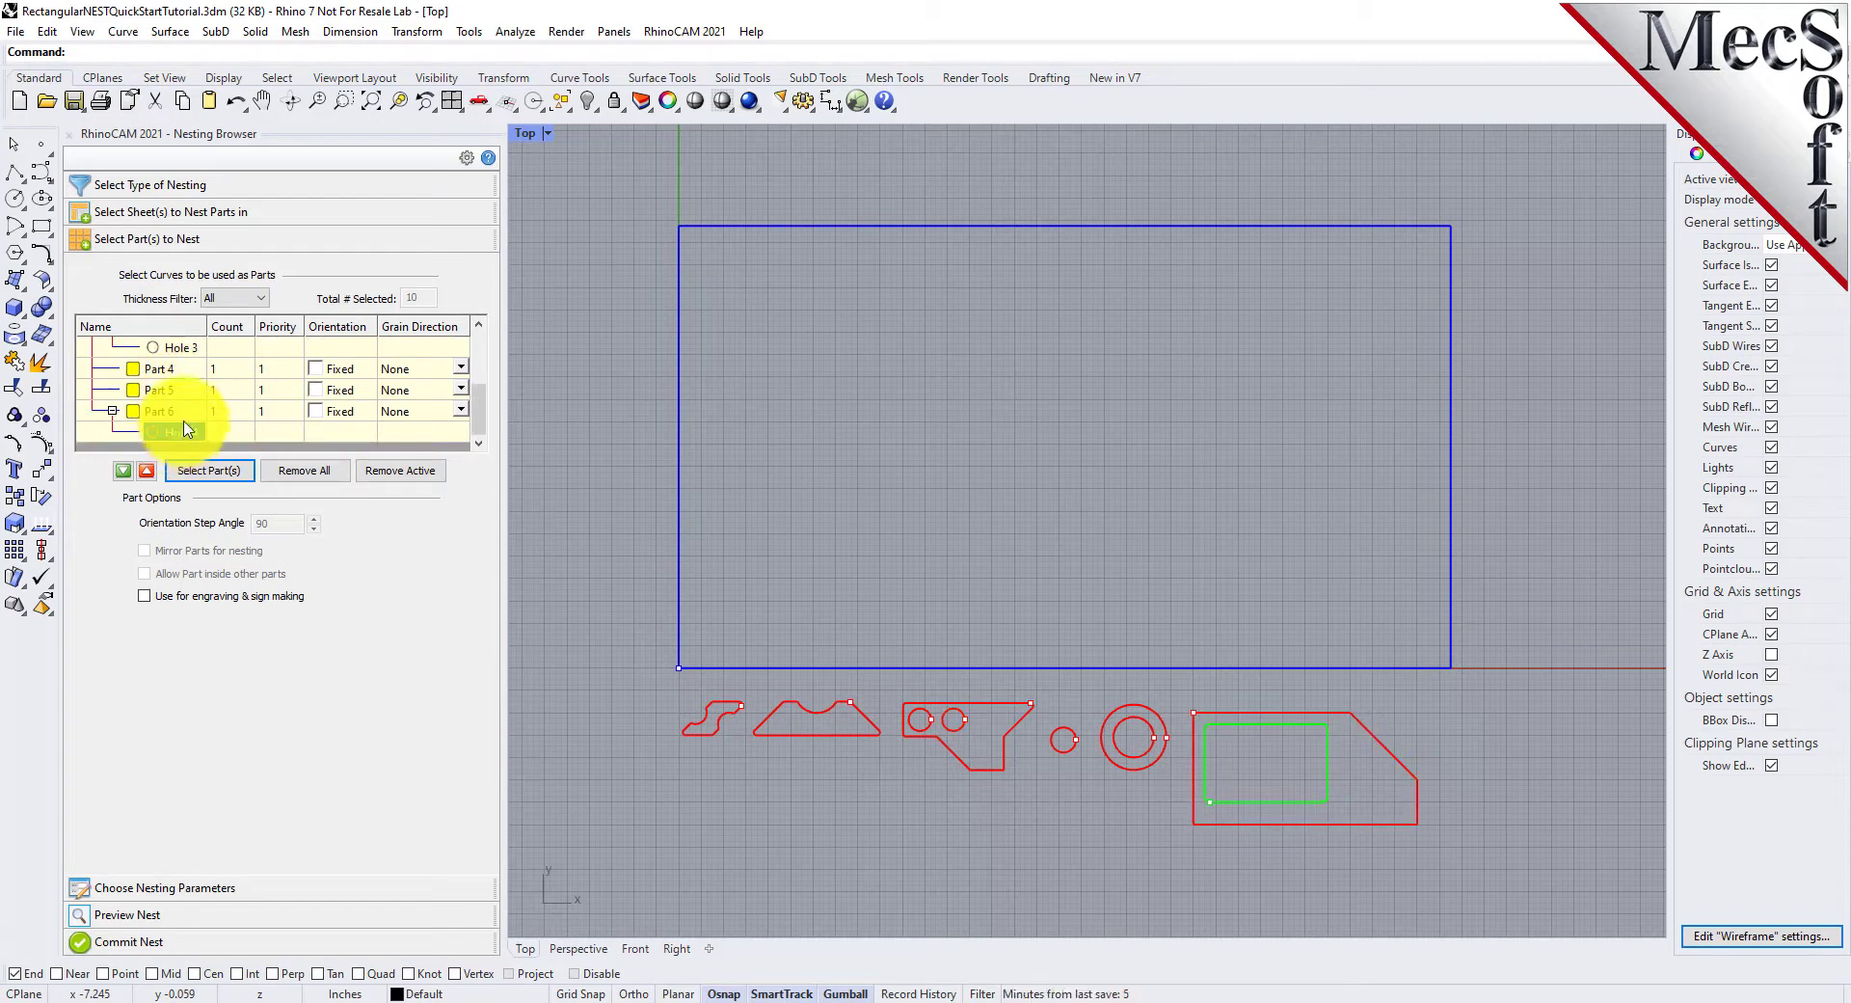
{"action": "left_click", "coordinate": [134, 415]}
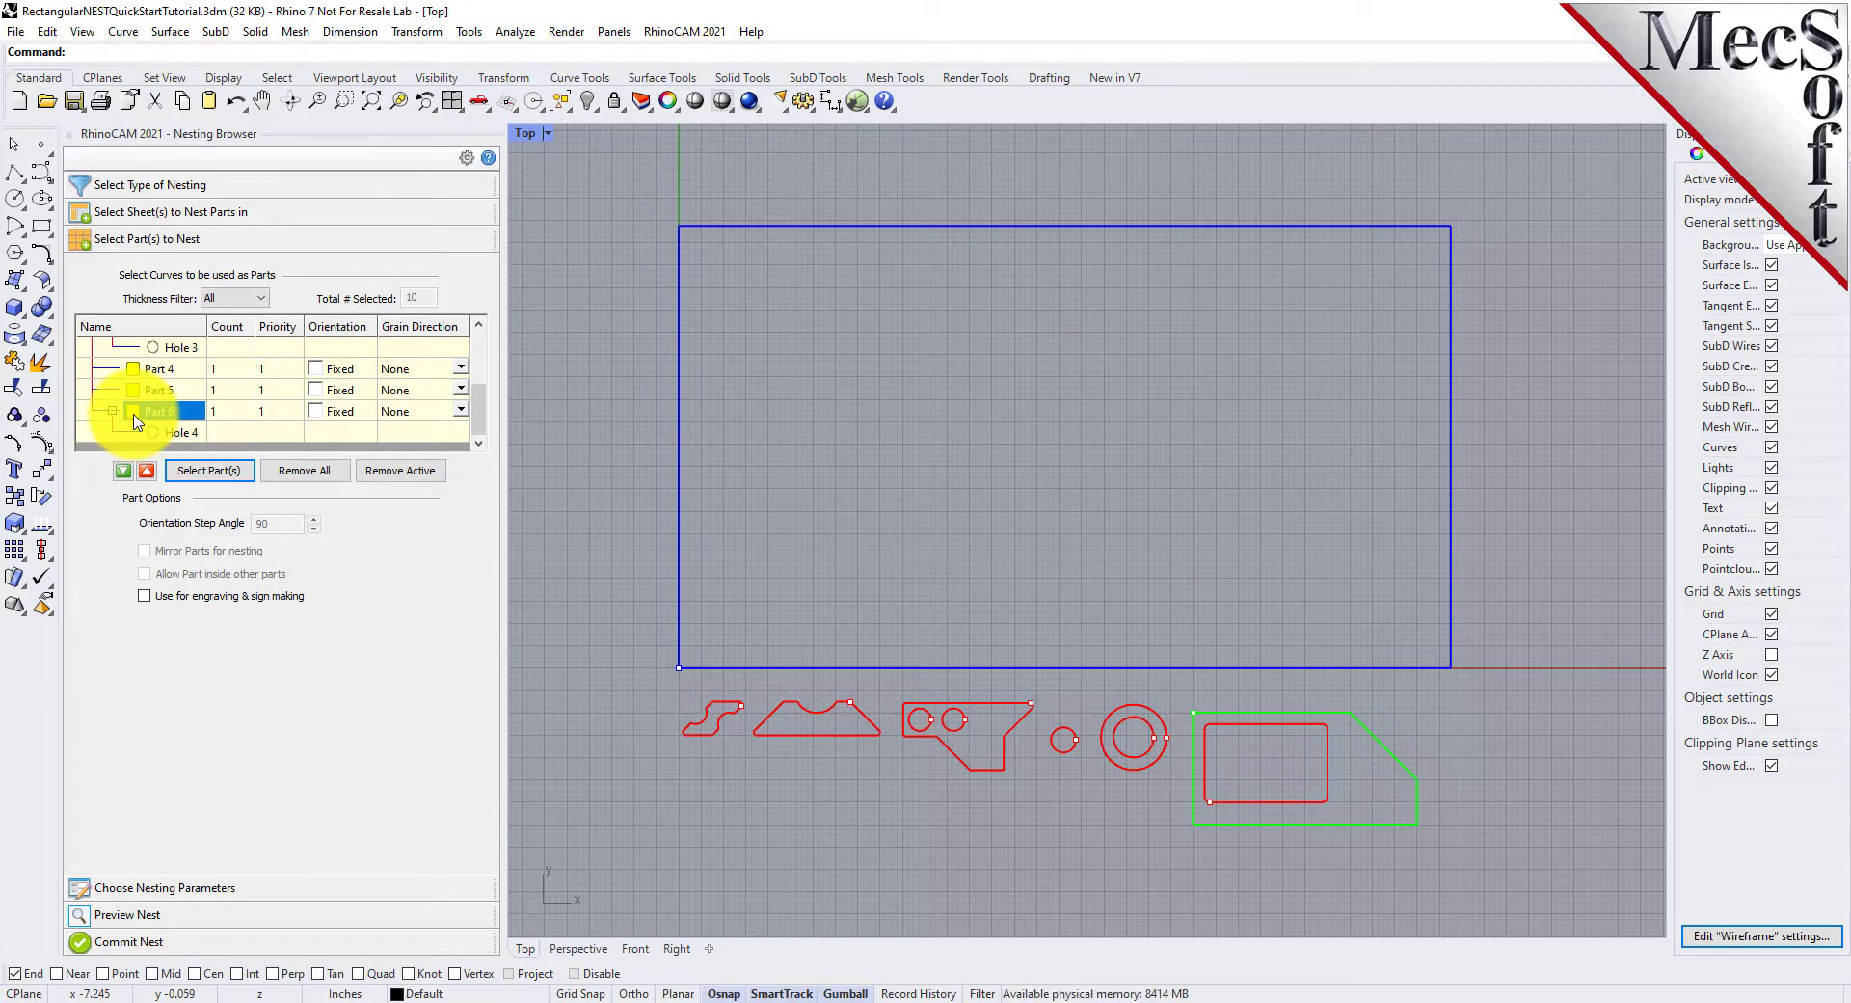
{"action": "scroll", "coordinate": [139, 405], "scroll_direction": "up", "scroll_amount": 1}
{"action": "left_click", "coordinate": [177, 391]}
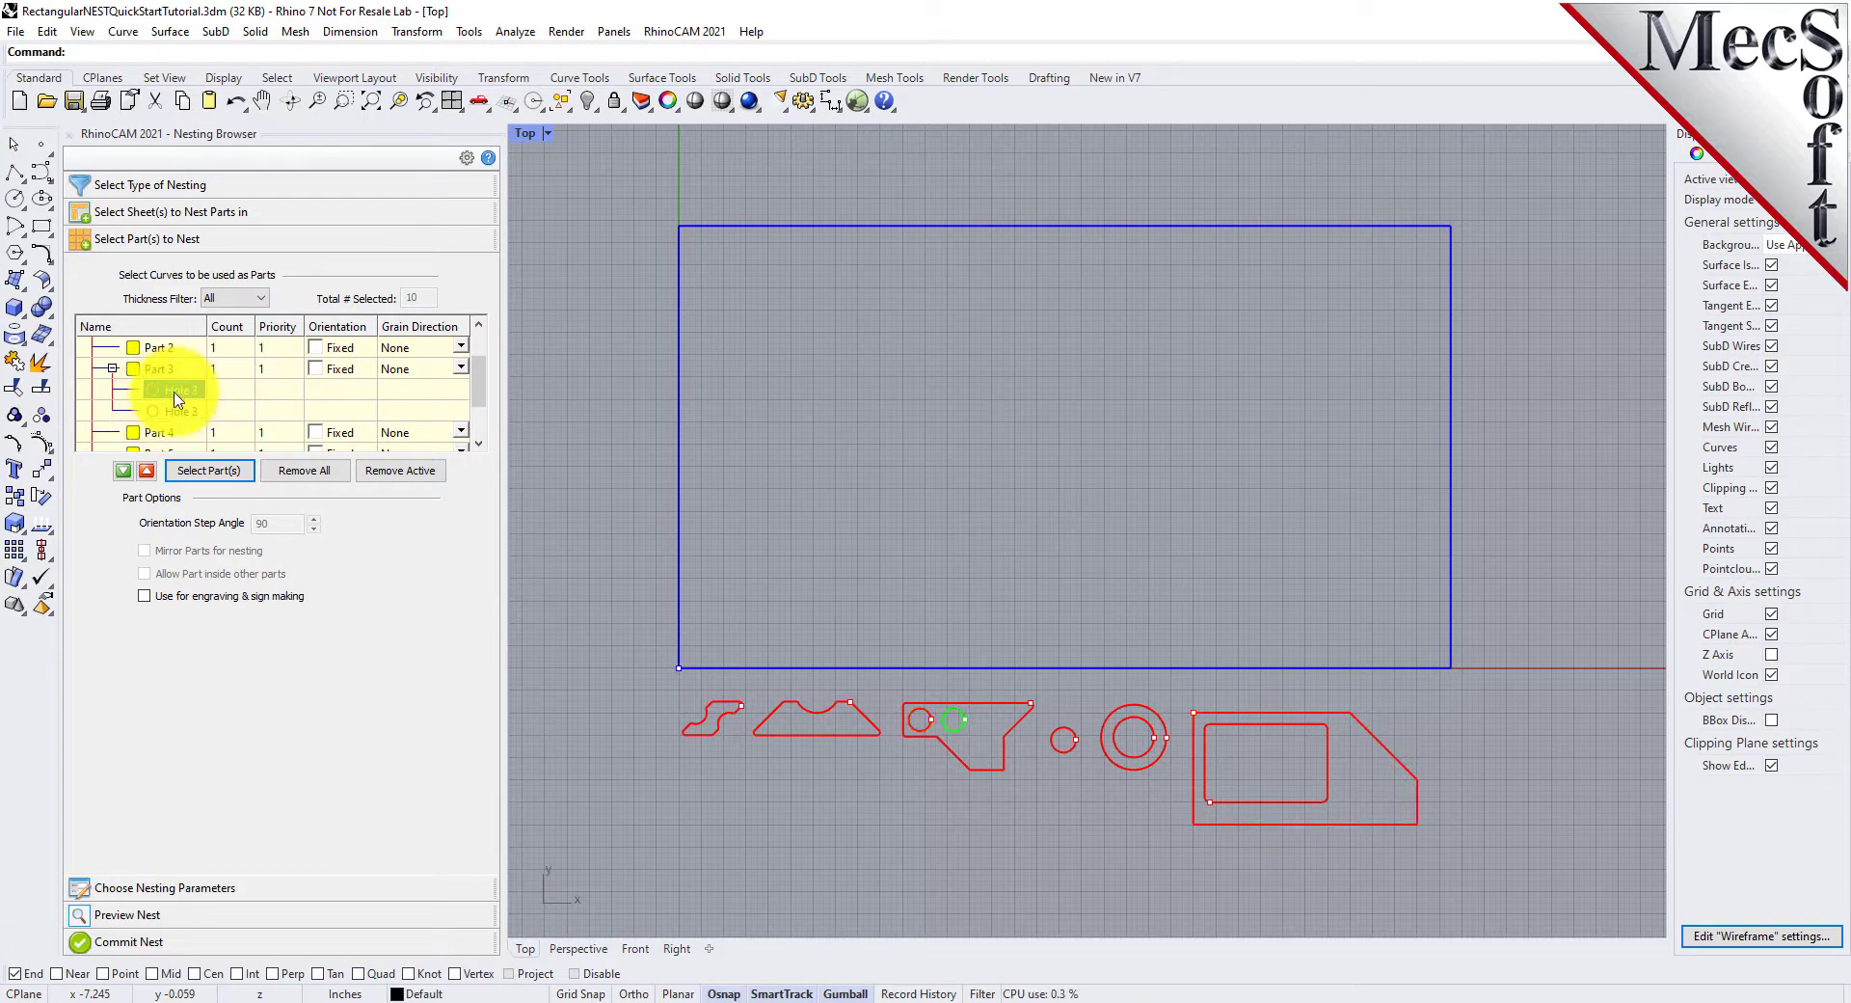
{"action": "left_click", "coordinate": [179, 413]}
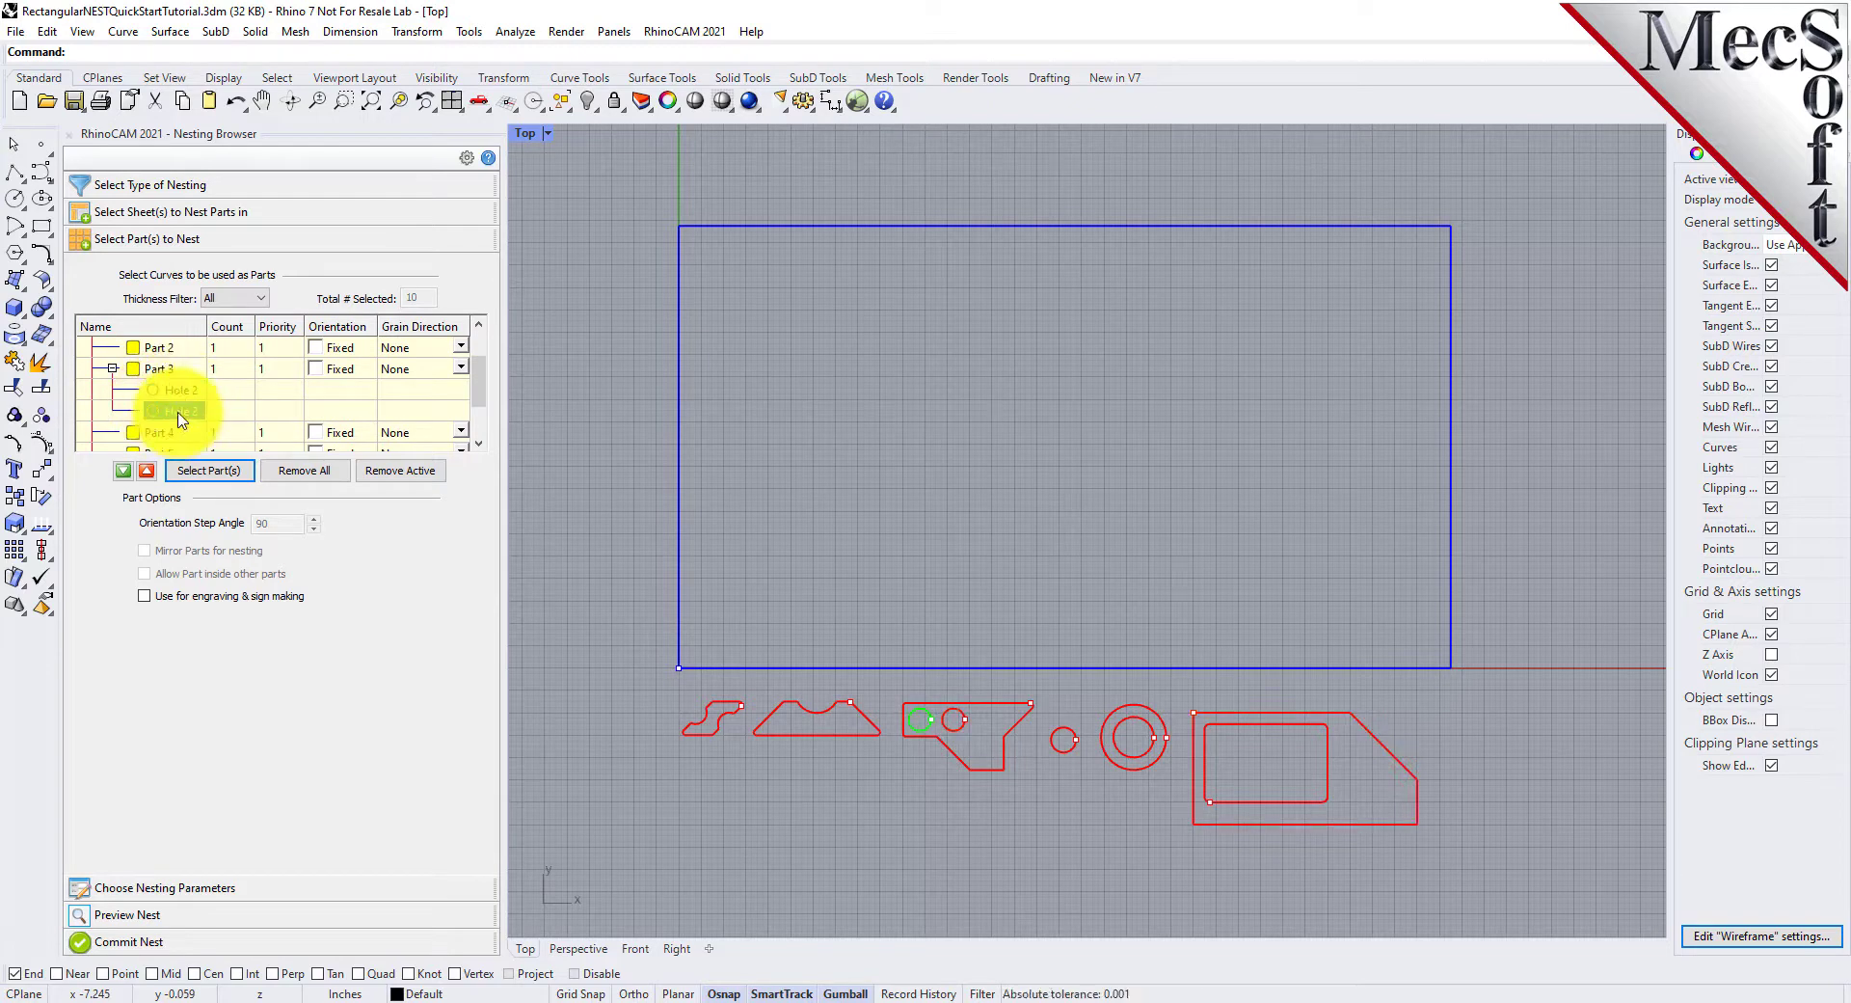
Step: Set the count of Part 1 to 50 and apply the same count to all other parts
{"action": "scroll", "coordinate": [179, 417], "scroll_direction": "up", "scroll_amount": 1}
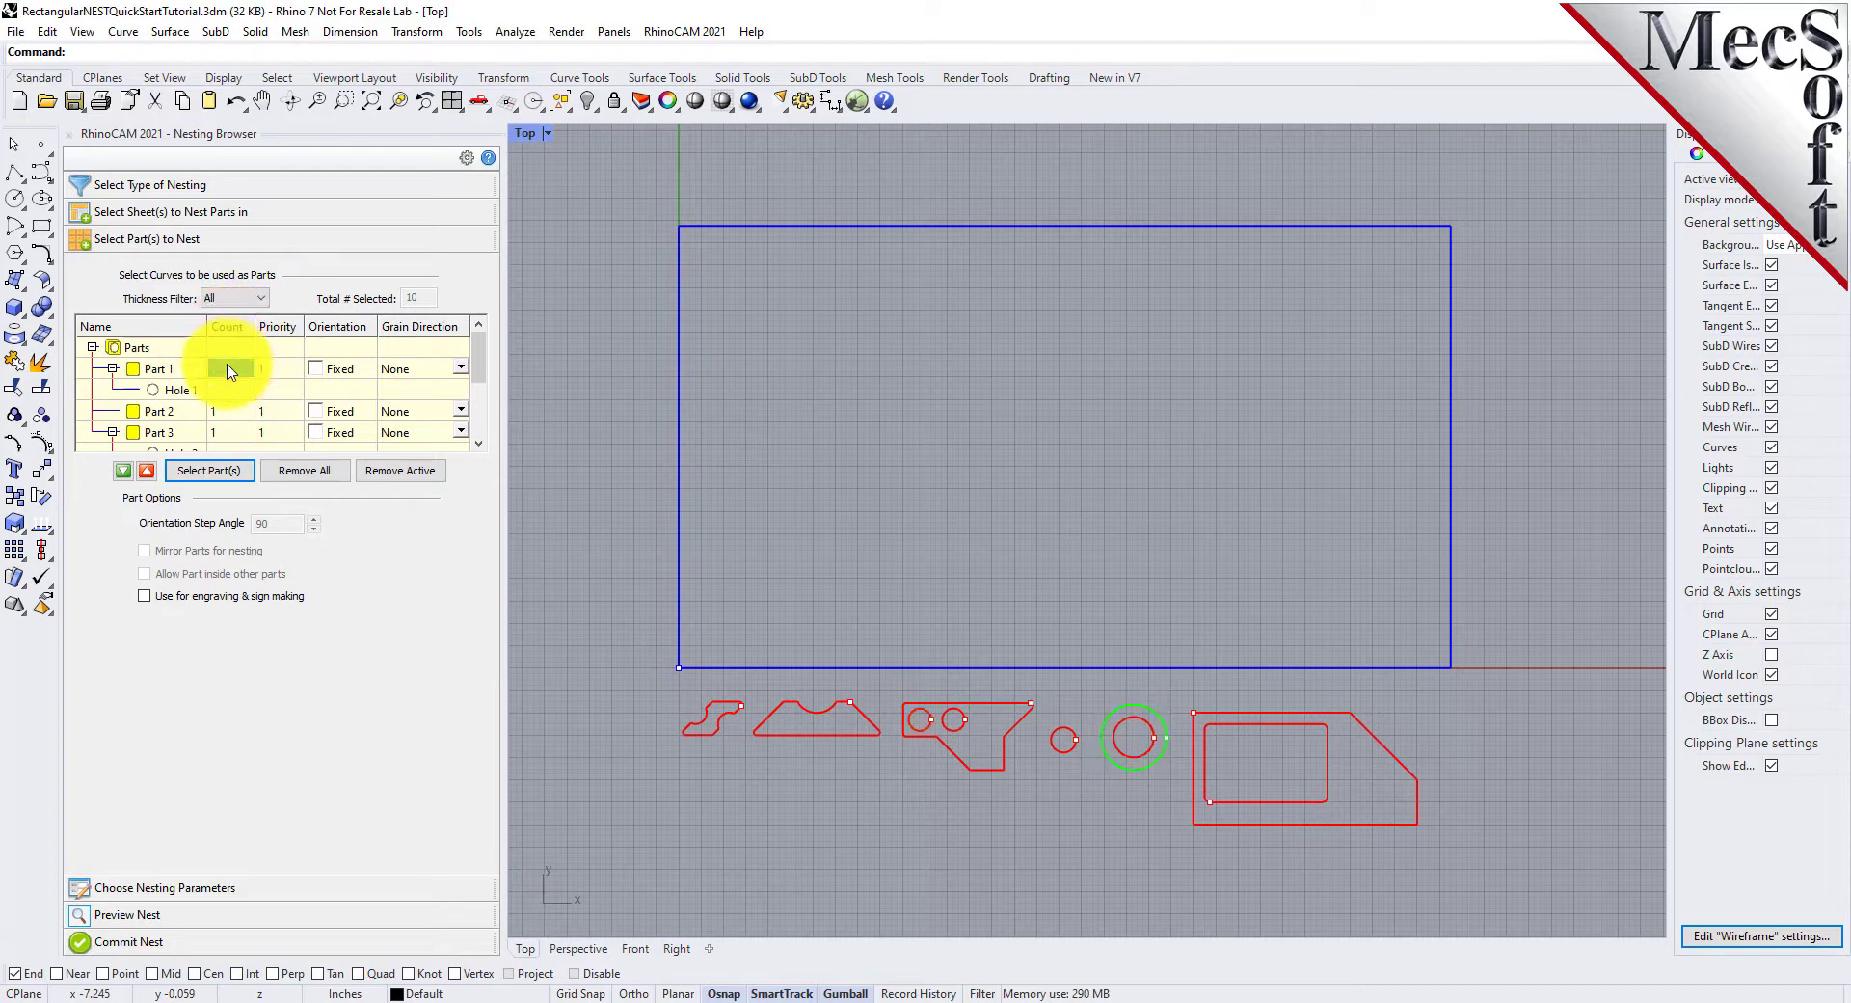
{"action": "type", "text": "50"}
{"action": "key", "text": "Return"}
{"action": "right_click", "coordinate": [227, 367]}
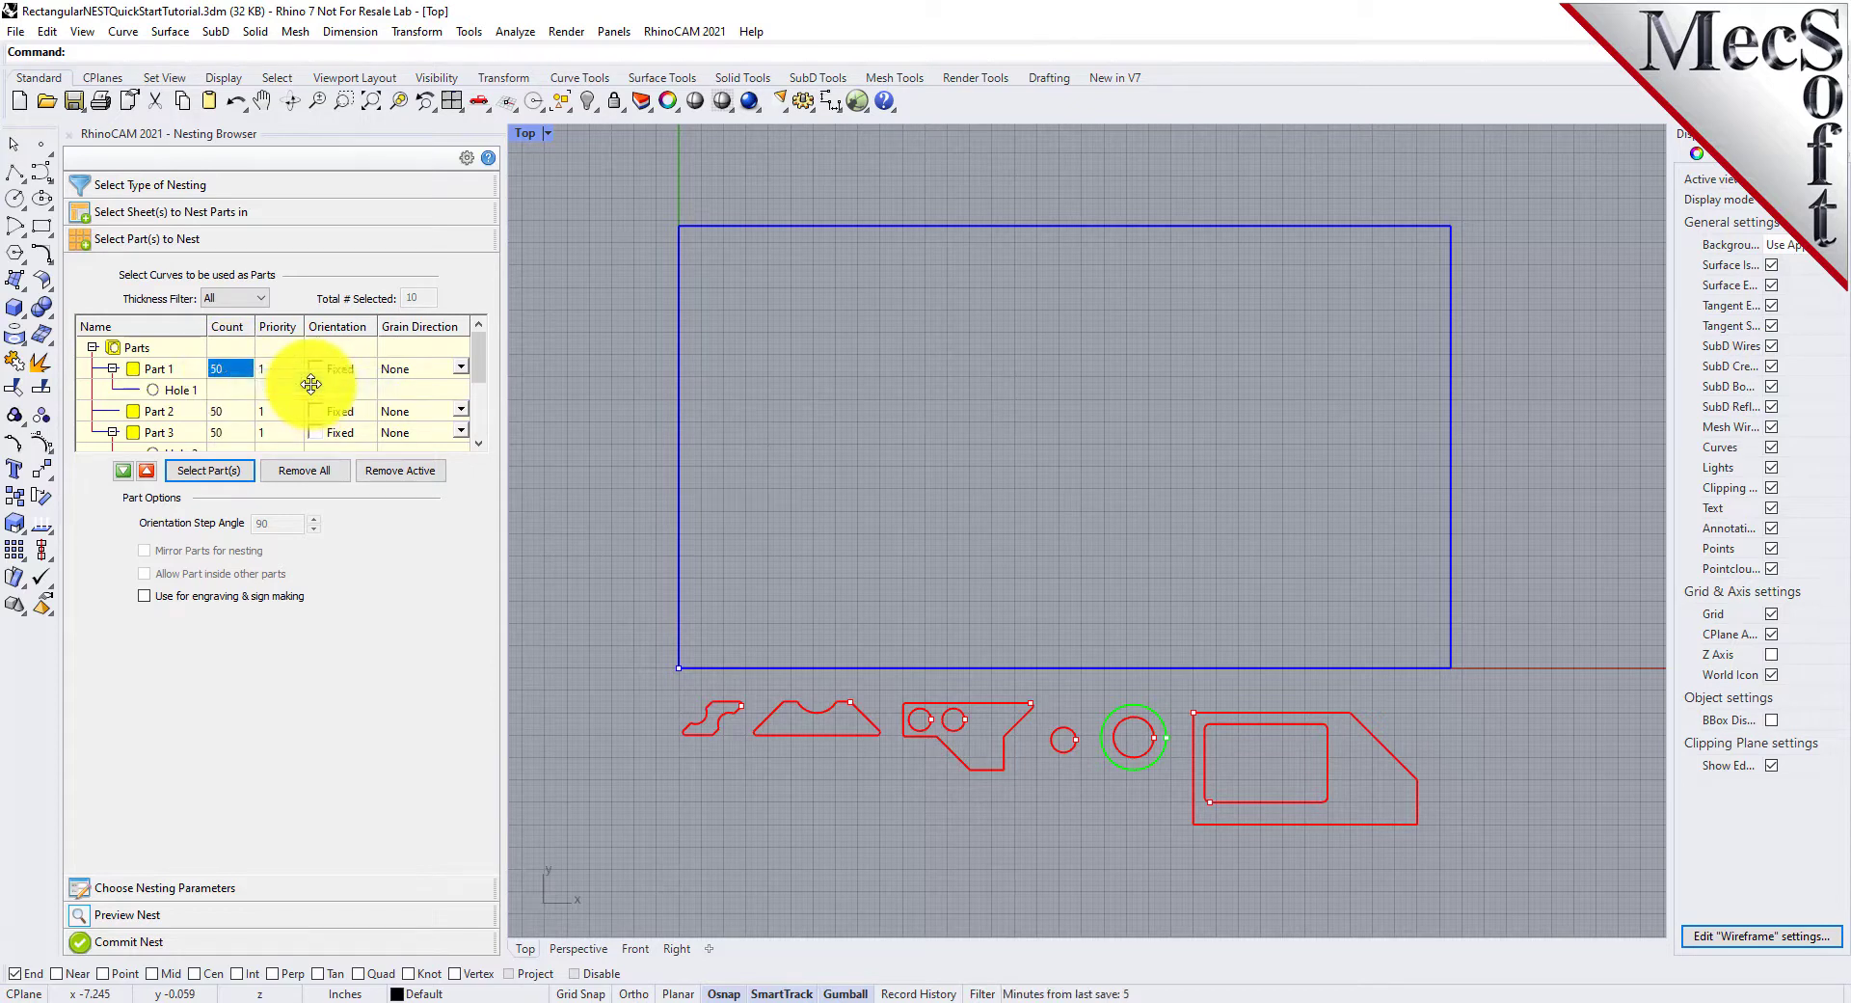
{"action": "left_click", "coordinate": [308, 383]}
{"action": "scroll", "coordinate": [252, 391], "scroll_direction": "down", "scroll_amount": 3}
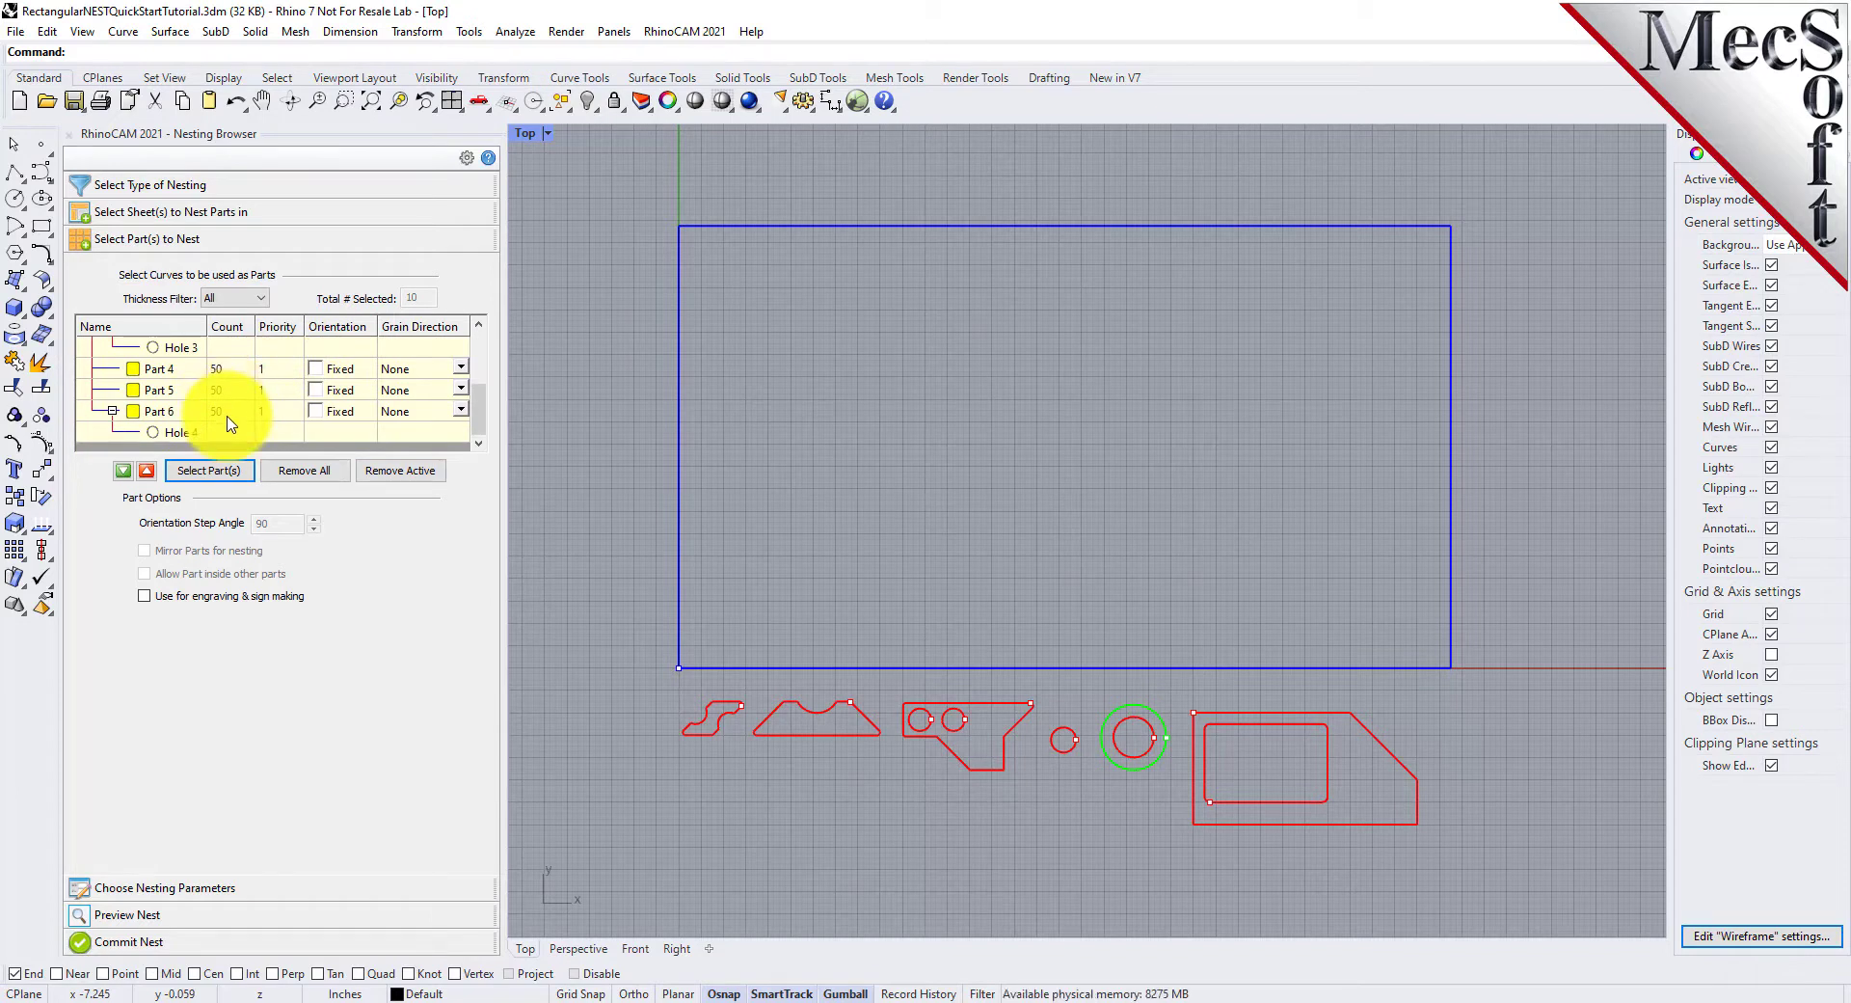
Step: Set the nesting distance from part to part to 0.15 and from part to sheet to 0.25
{"action": "left_click", "coordinate": [179, 897]}
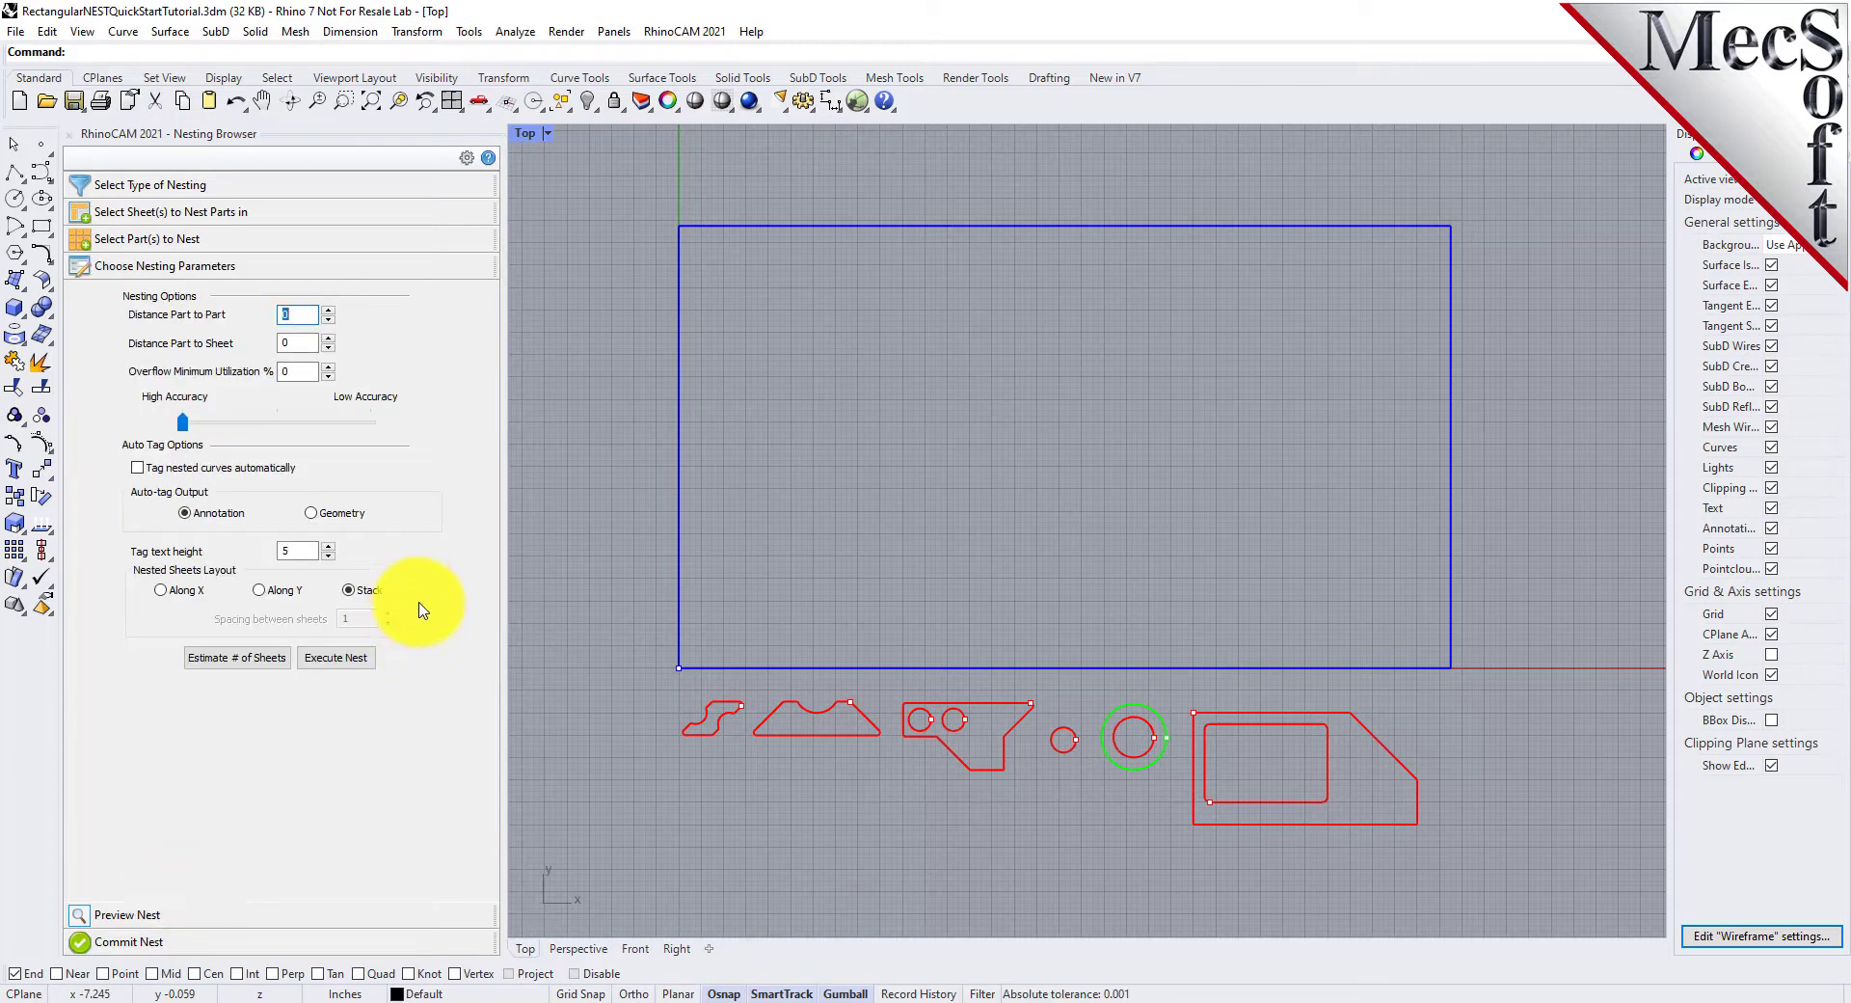
{"action": "left_click", "coordinate": [303, 310]}
{"action": "left_click_drag", "start_coordinate": [302, 310], "coordinate": [265, 314]}
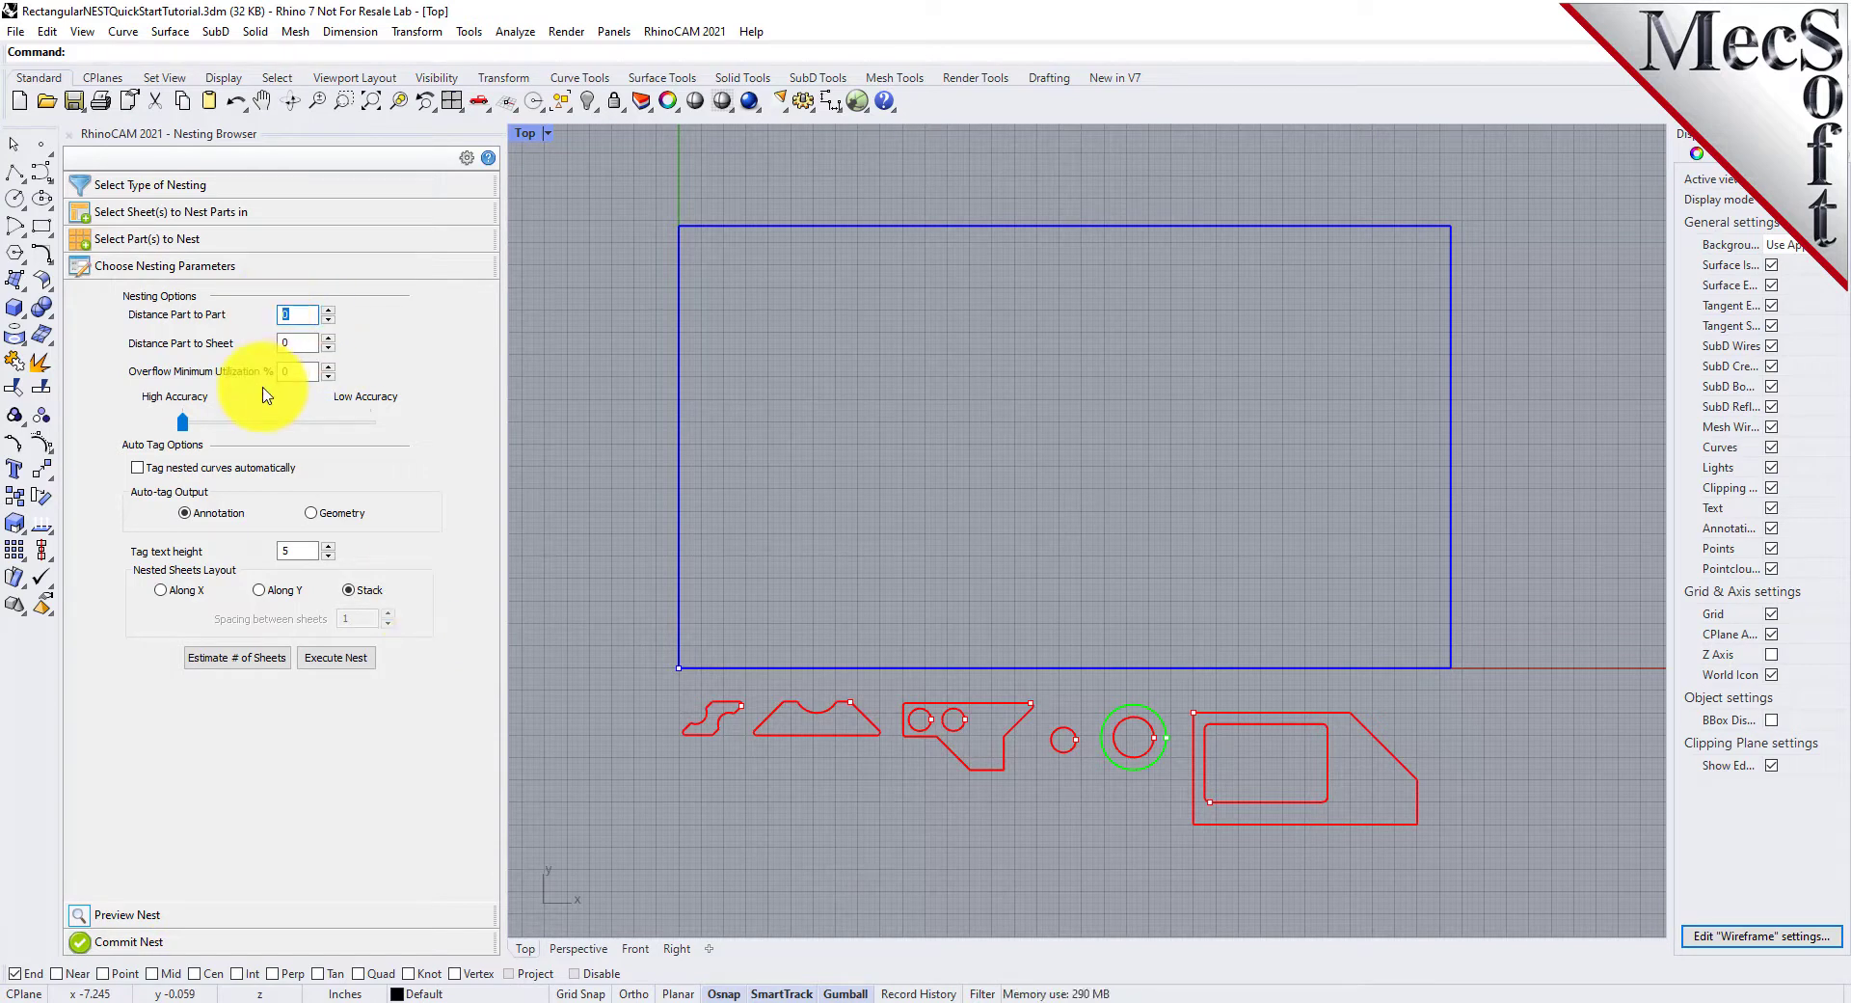
{"action": "type", "text": "0.15"}
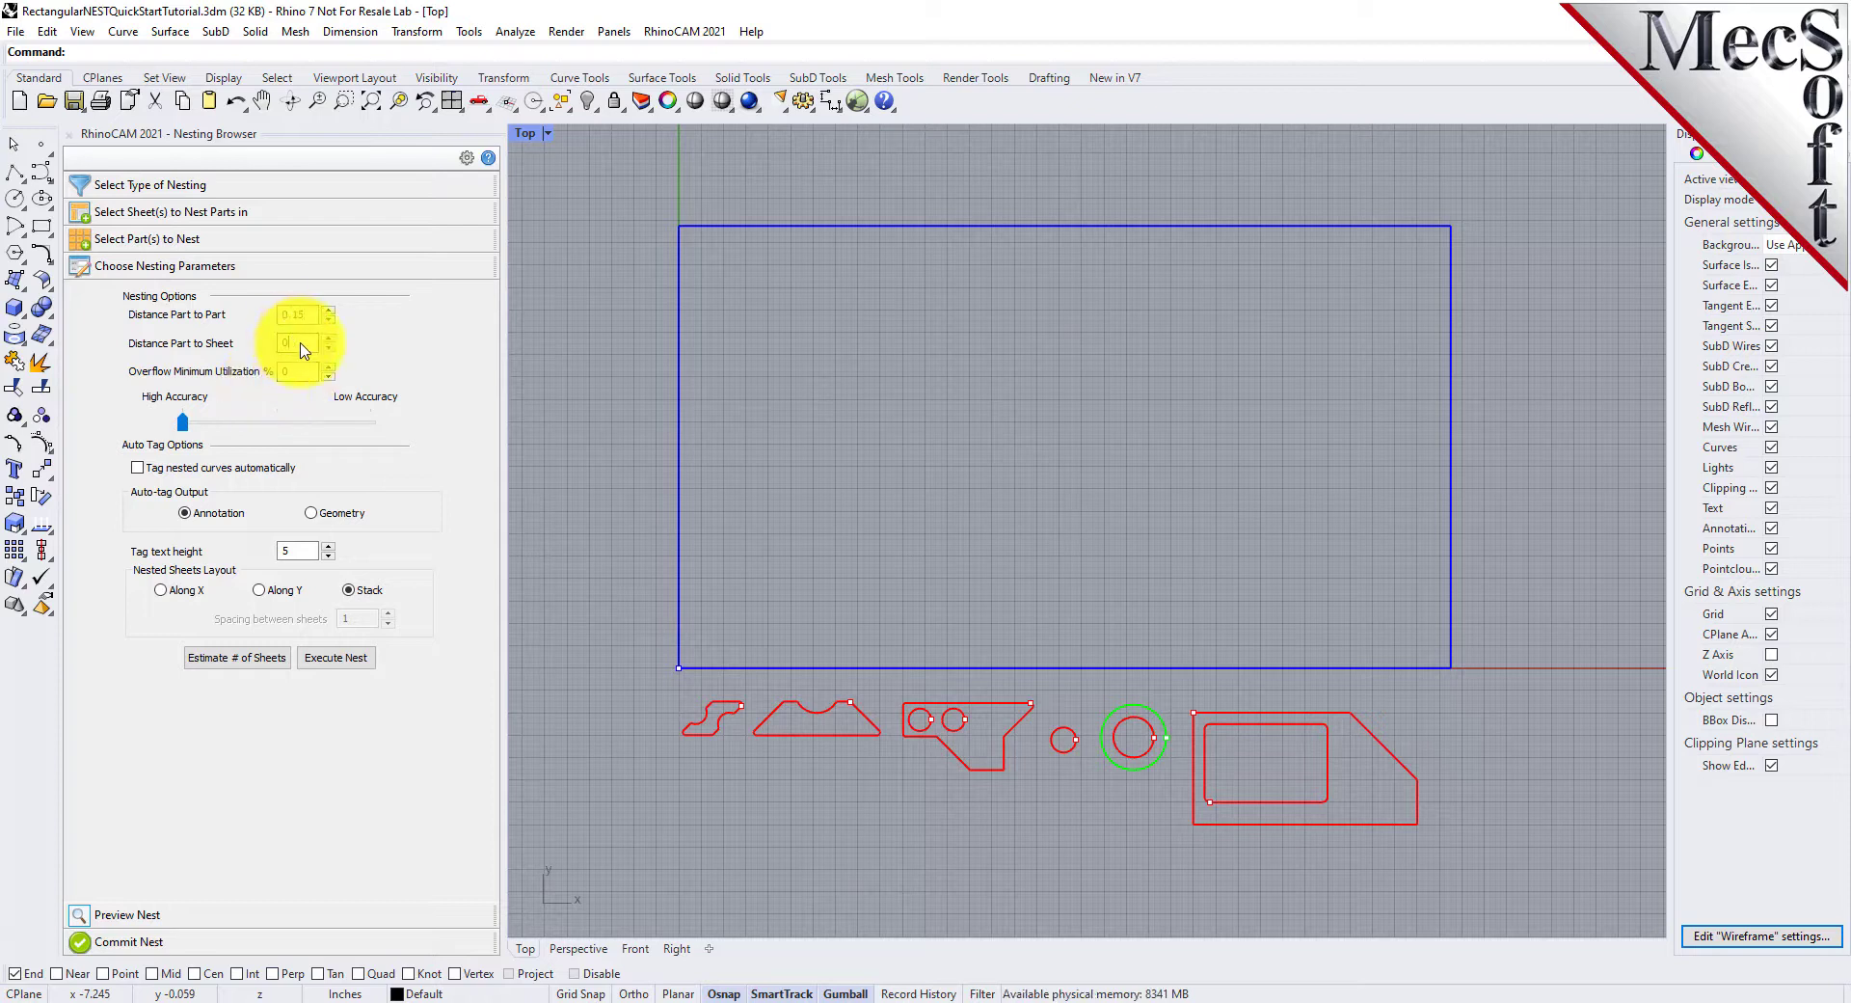
{"action": "key", "text": "Tab"}
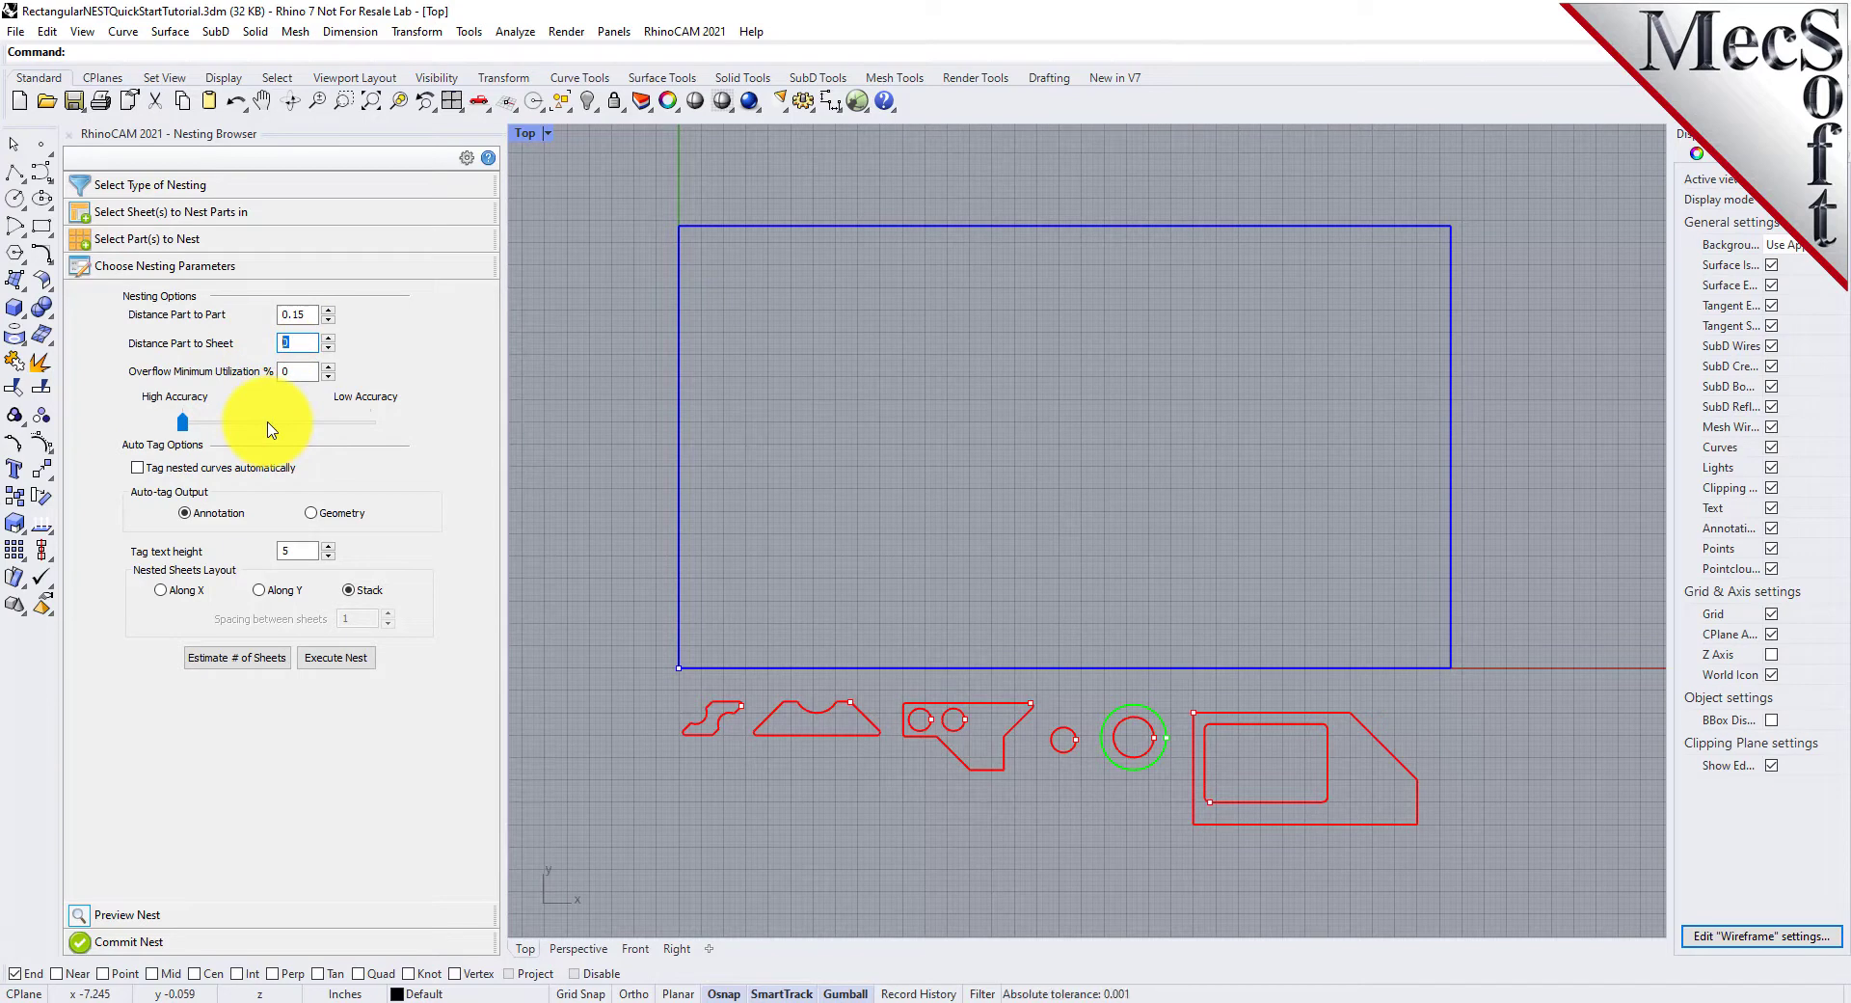
{"action": "type", "text": "0.25"}
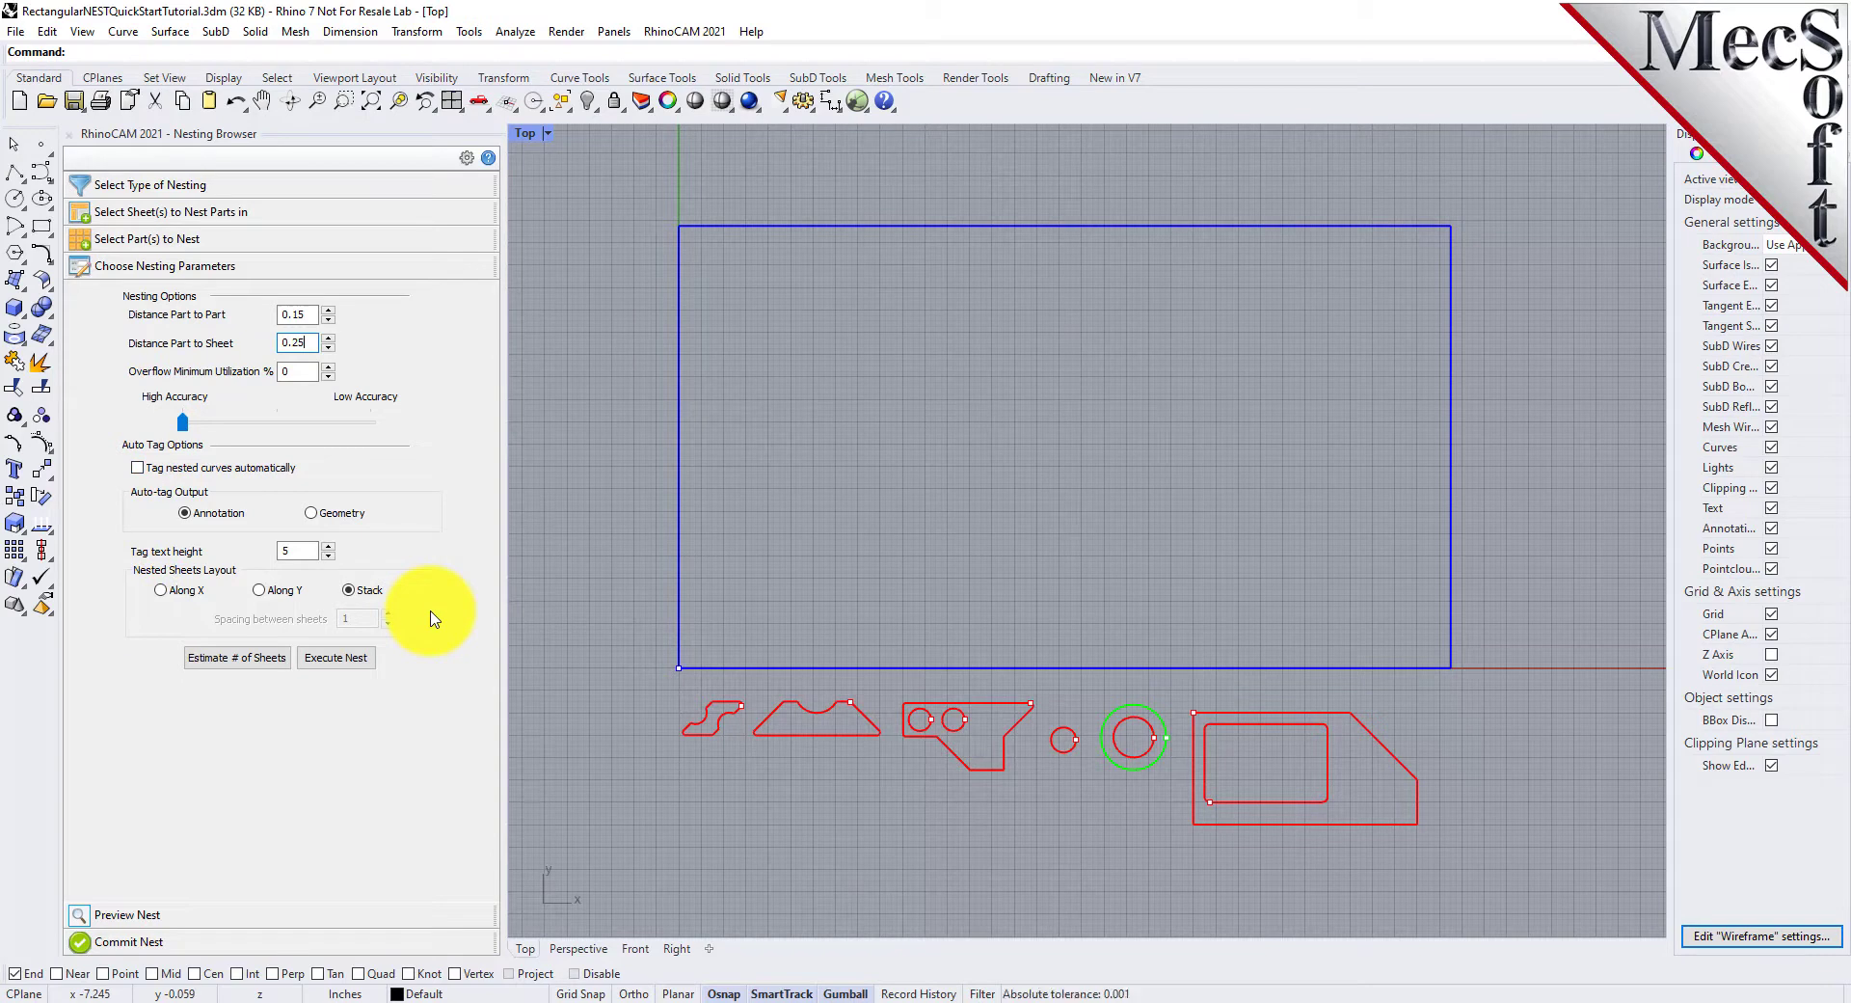
Step: Estimate the number of sheets needed and update the sheet count with that estimate
{"action": "left_click", "coordinate": [261, 666]}
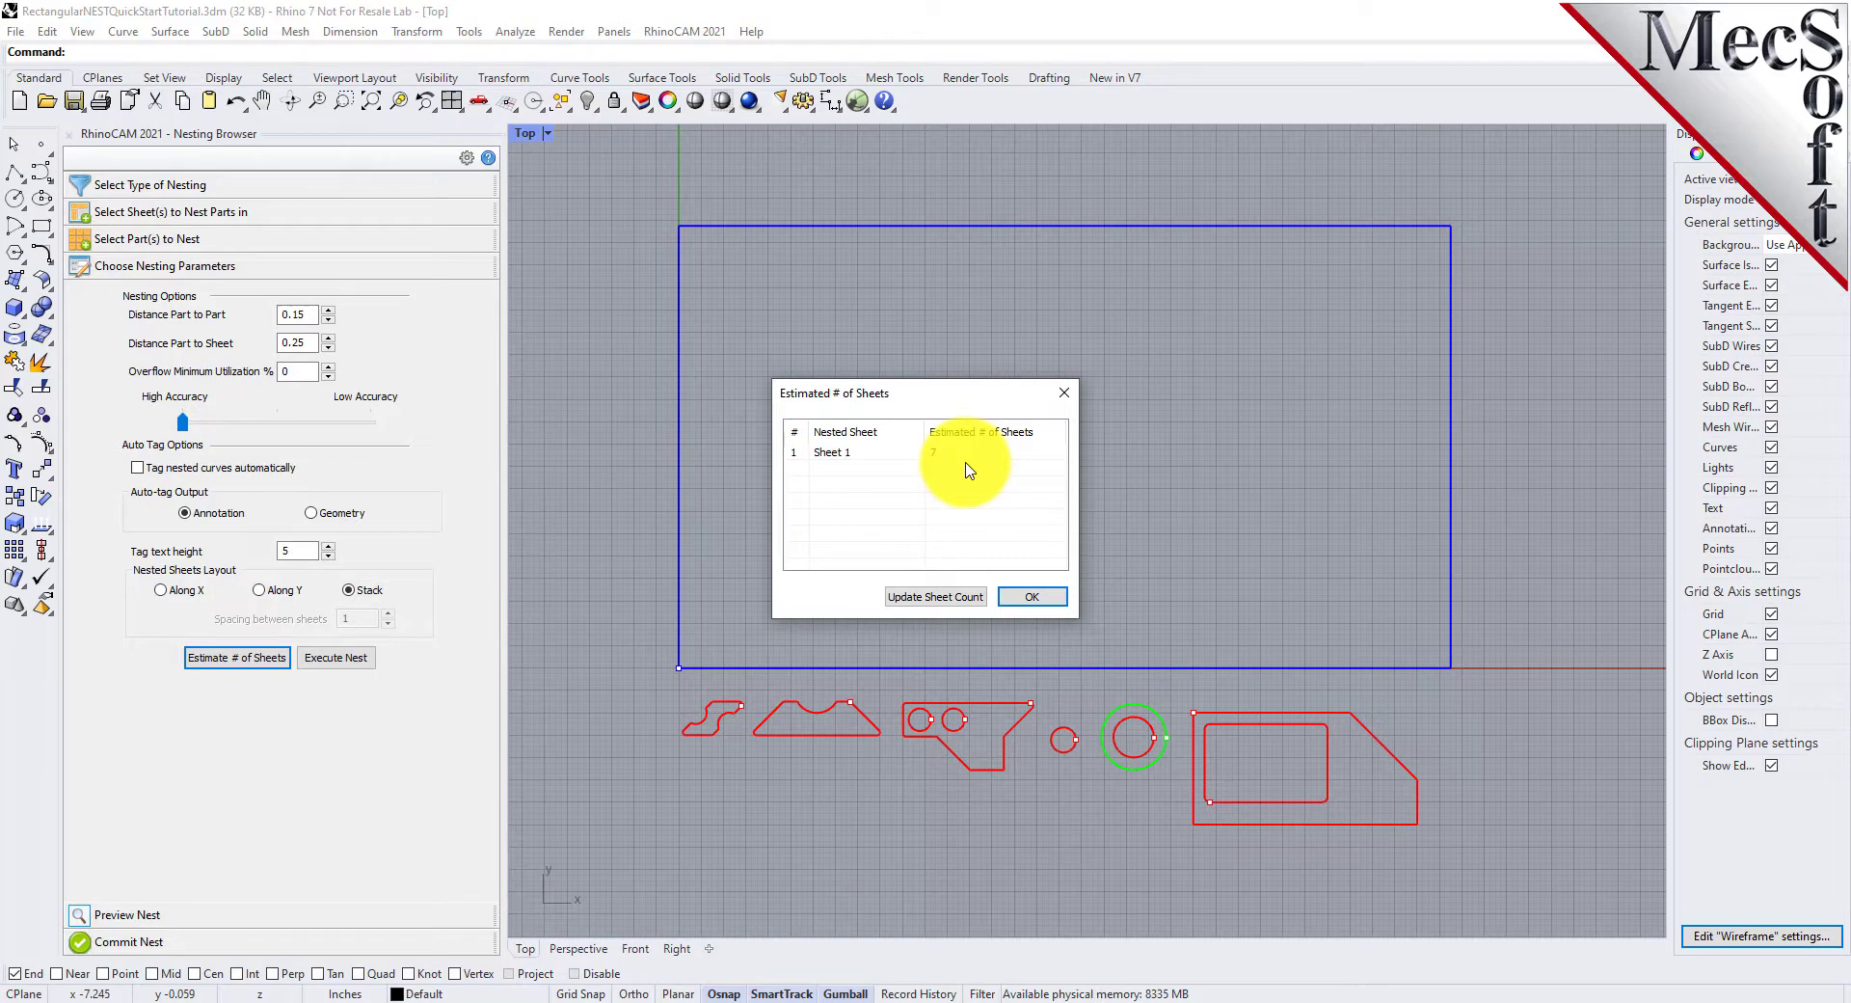
{"action": "left_click", "coordinate": [943, 597]}
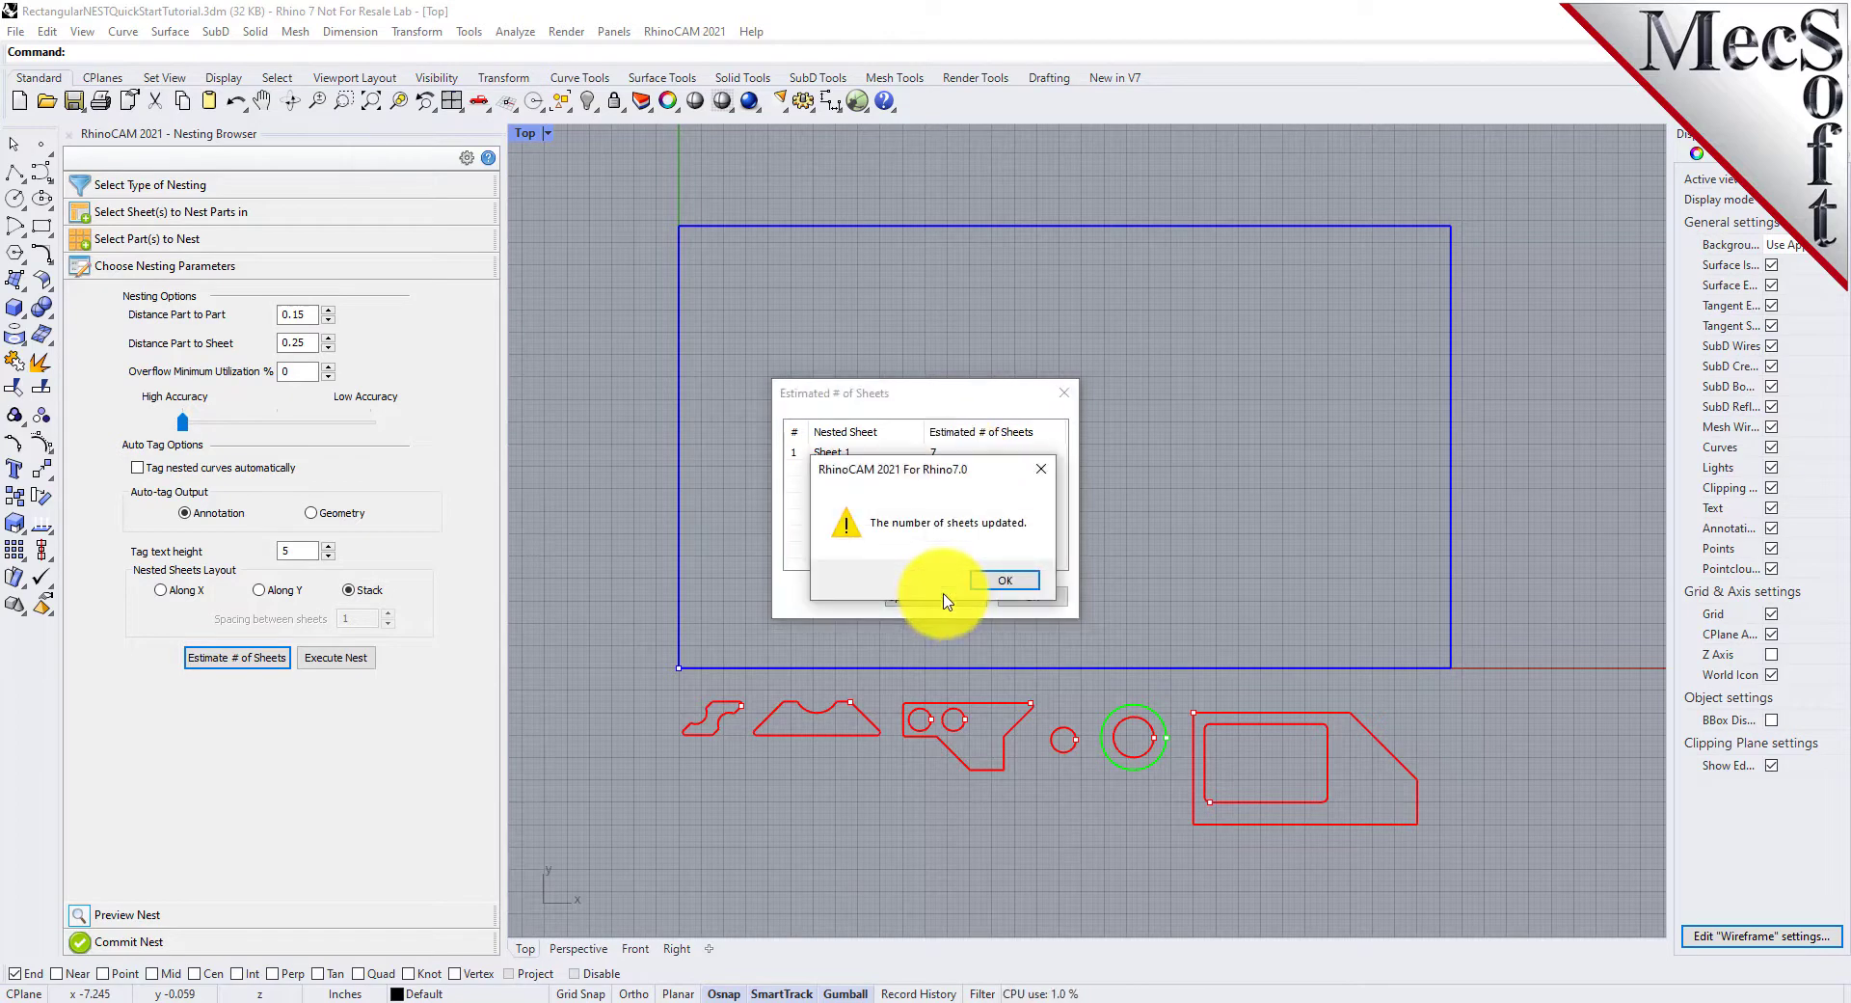
{"action": "left_click", "coordinate": [1021, 583]}
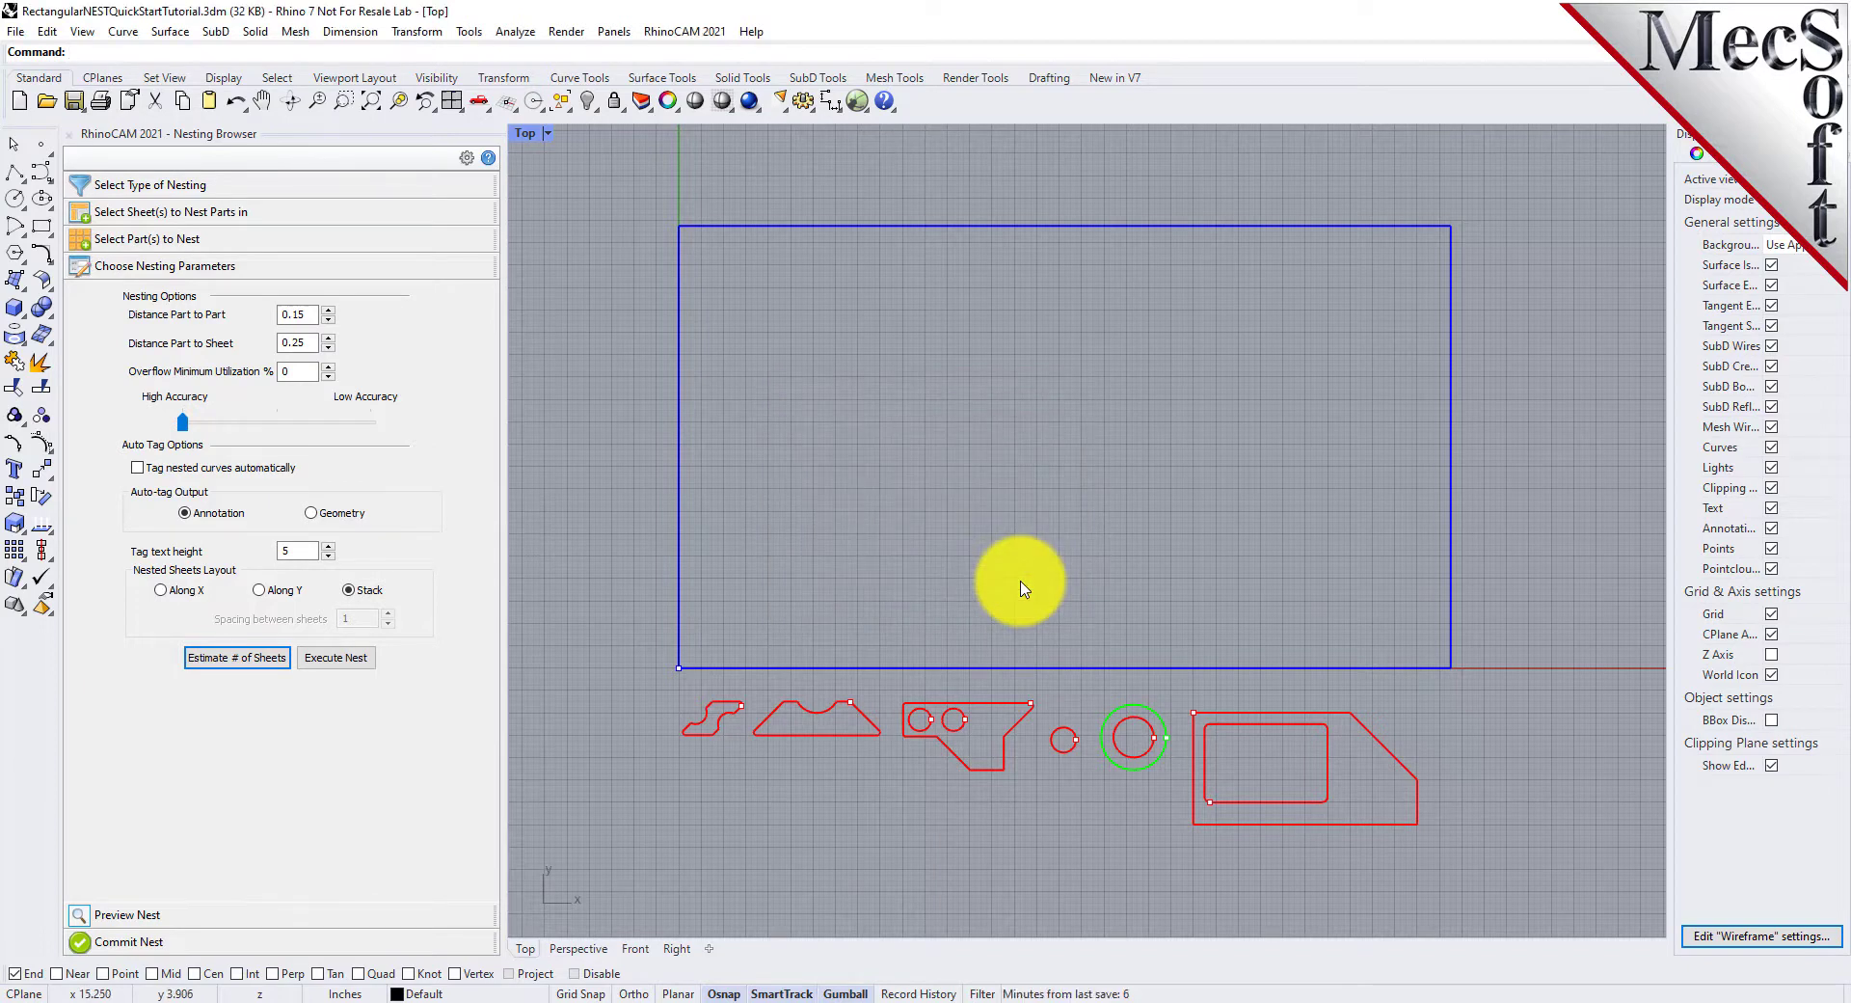
Step: Execute the nest and review the layout and utilization of the individual nested sheets in the preview
{"action": "left_click", "coordinate": [348, 664]}
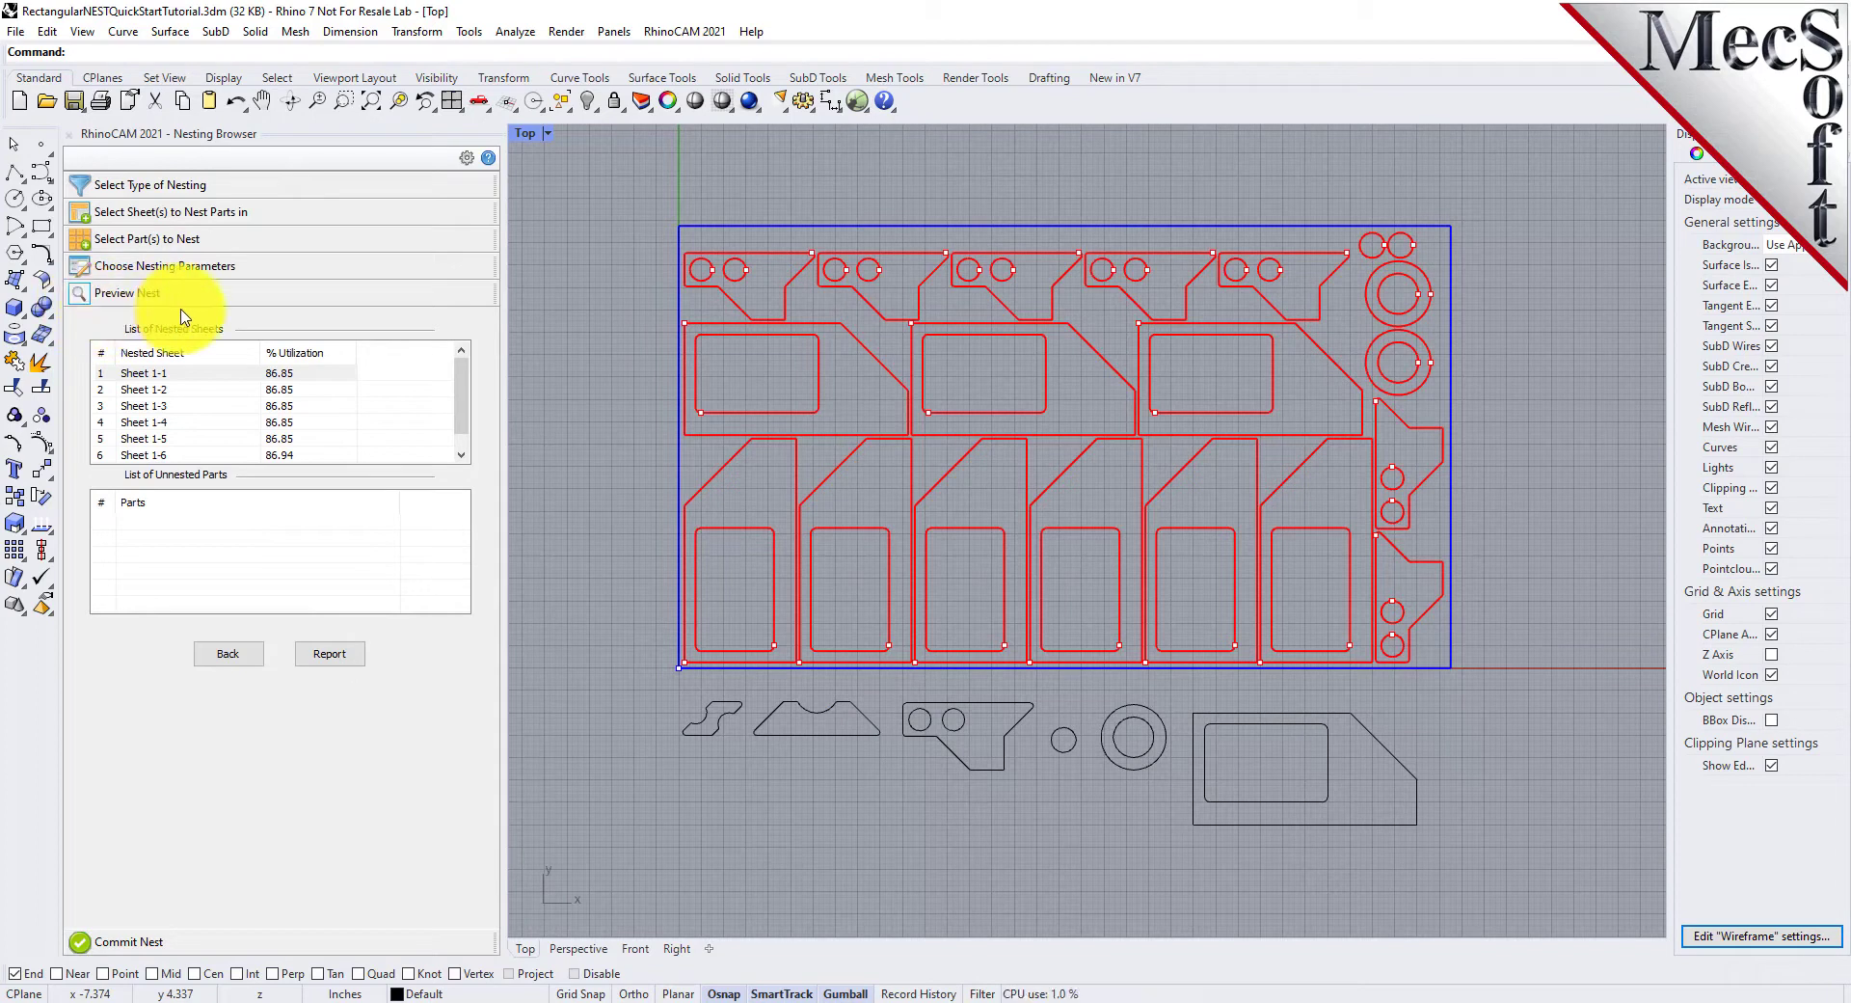
{"action": "left_click", "coordinate": [278, 390]}
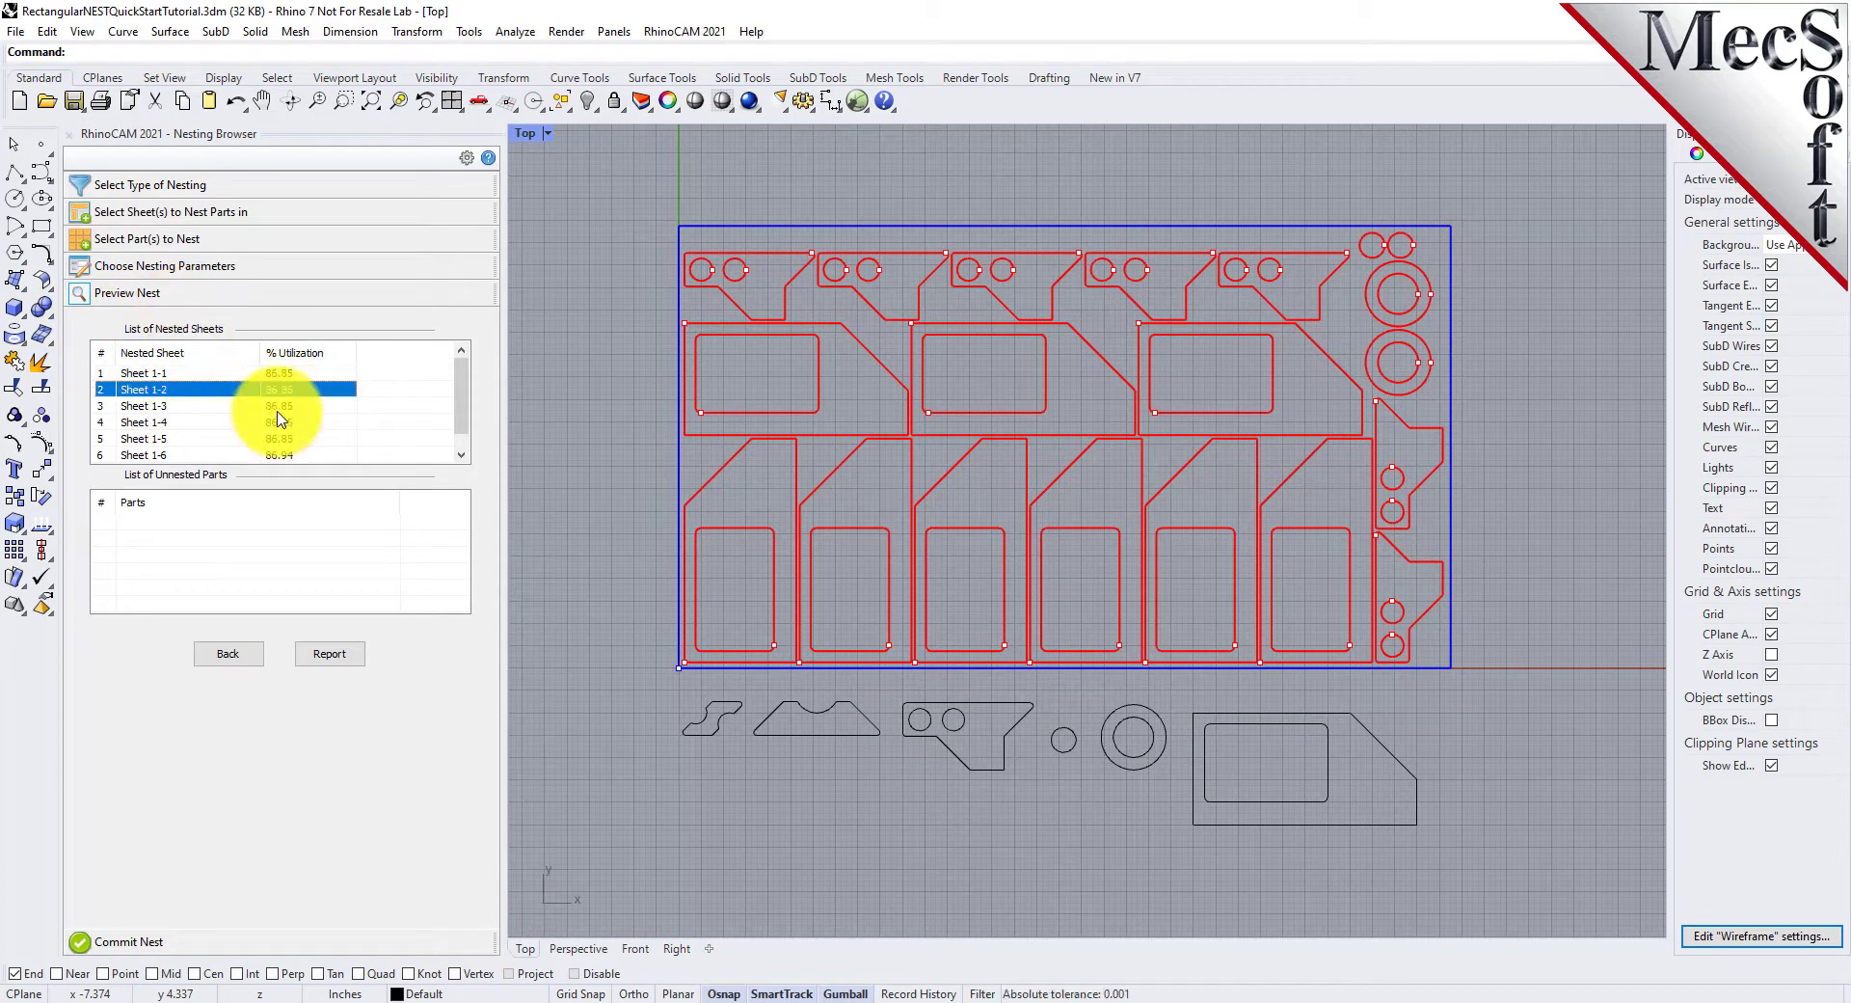
{"action": "left_click", "coordinate": [277, 406]}
{"action": "left_click", "coordinate": [278, 422]}
{"action": "left_click", "coordinate": [278, 439]}
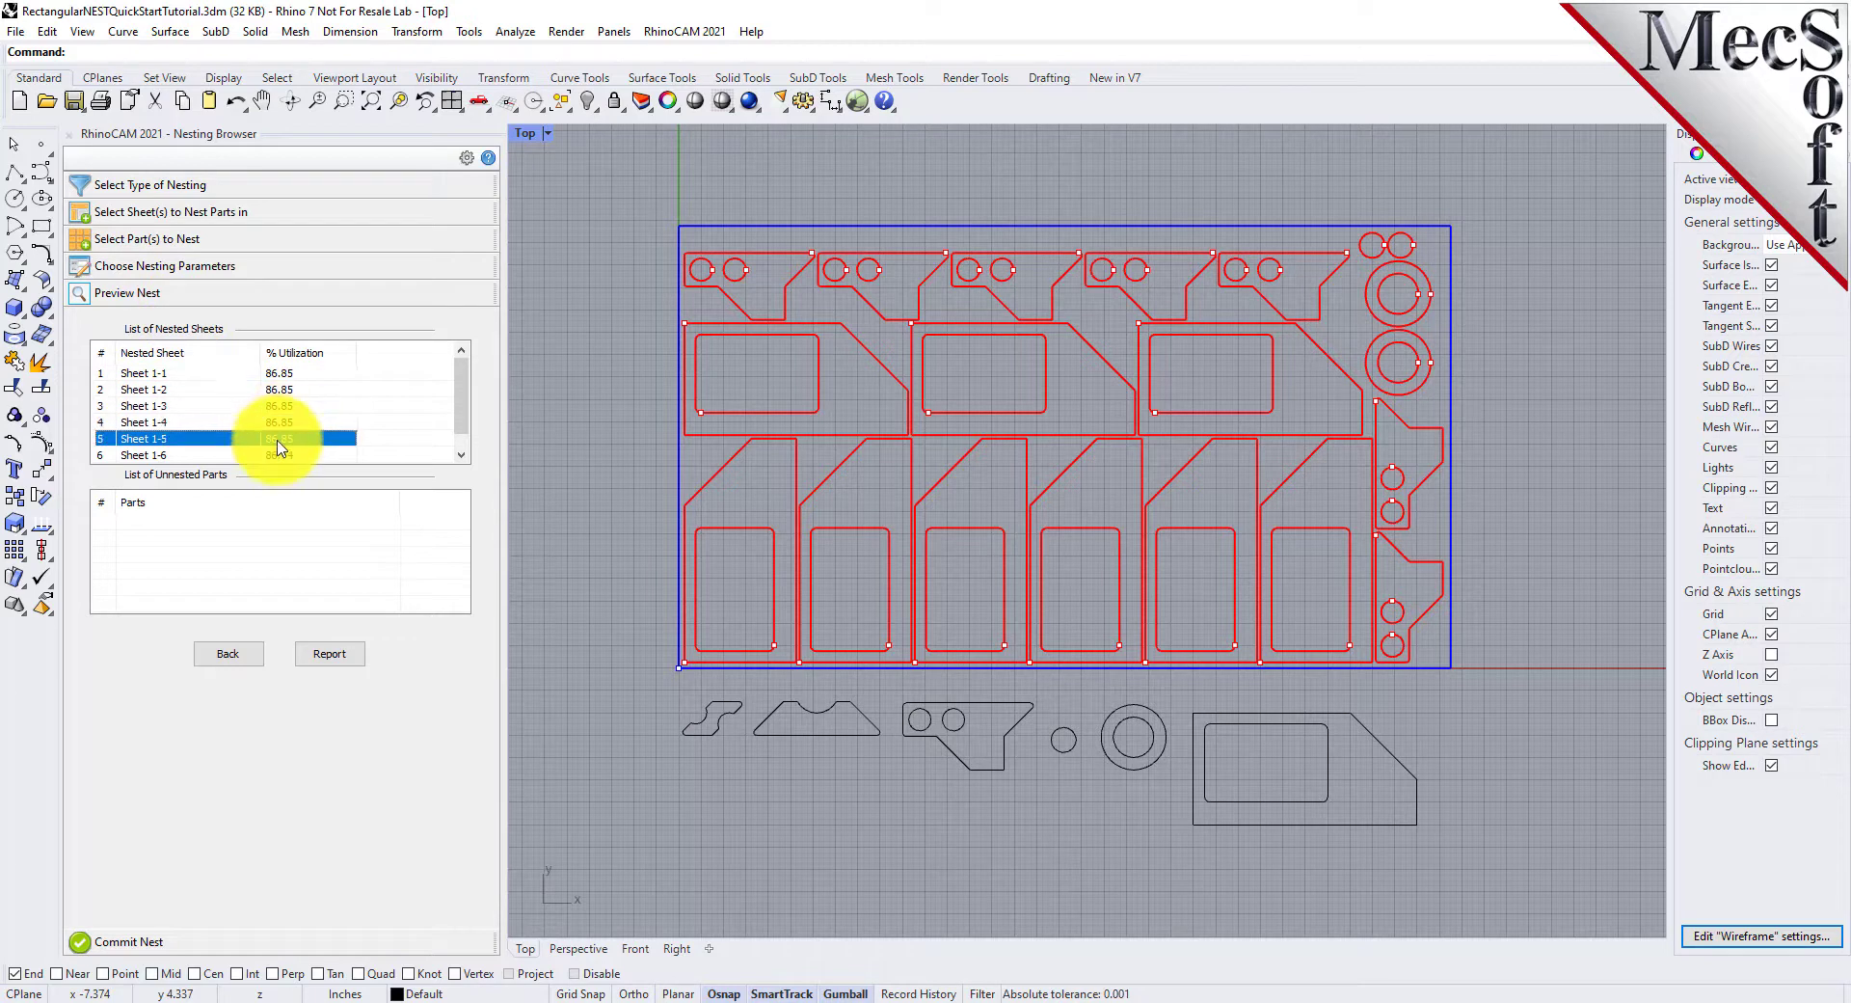
{"action": "left_click", "coordinate": [277, 454]}
{"action": "left_click", "coordinate": [284, 457]}
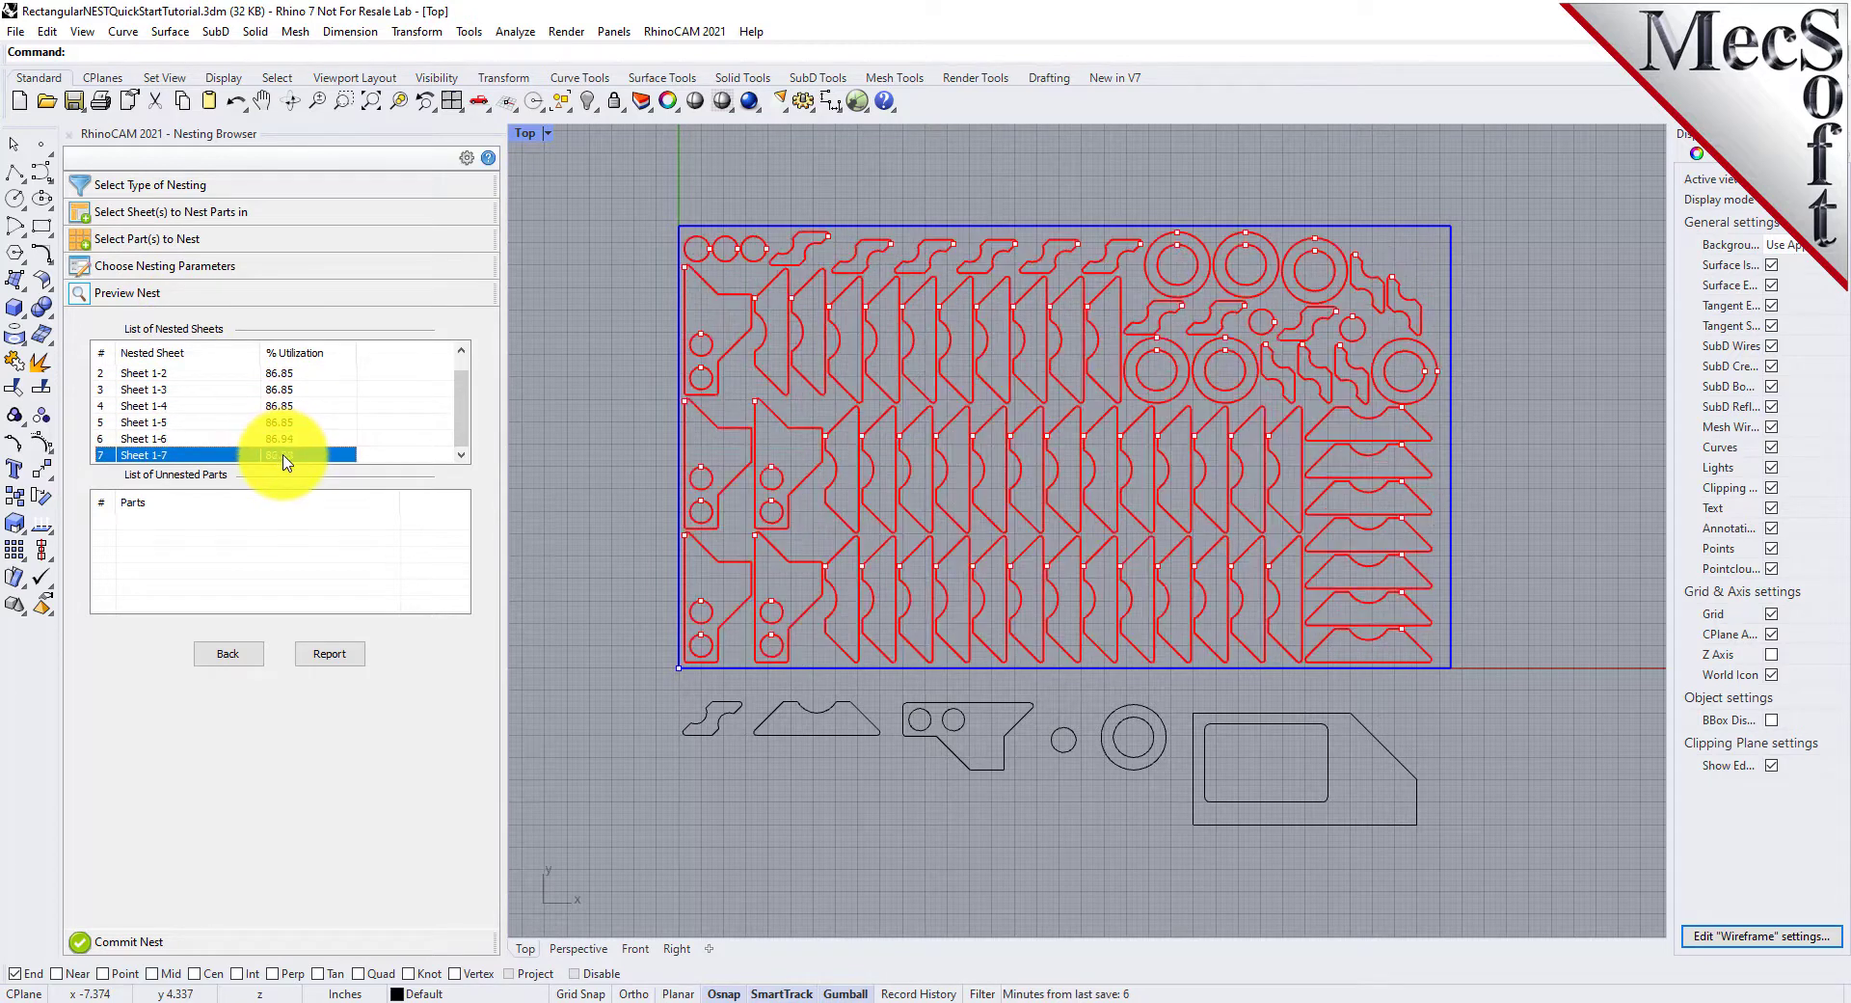
{"action": "left_click", "coordinate": [282, 389]}
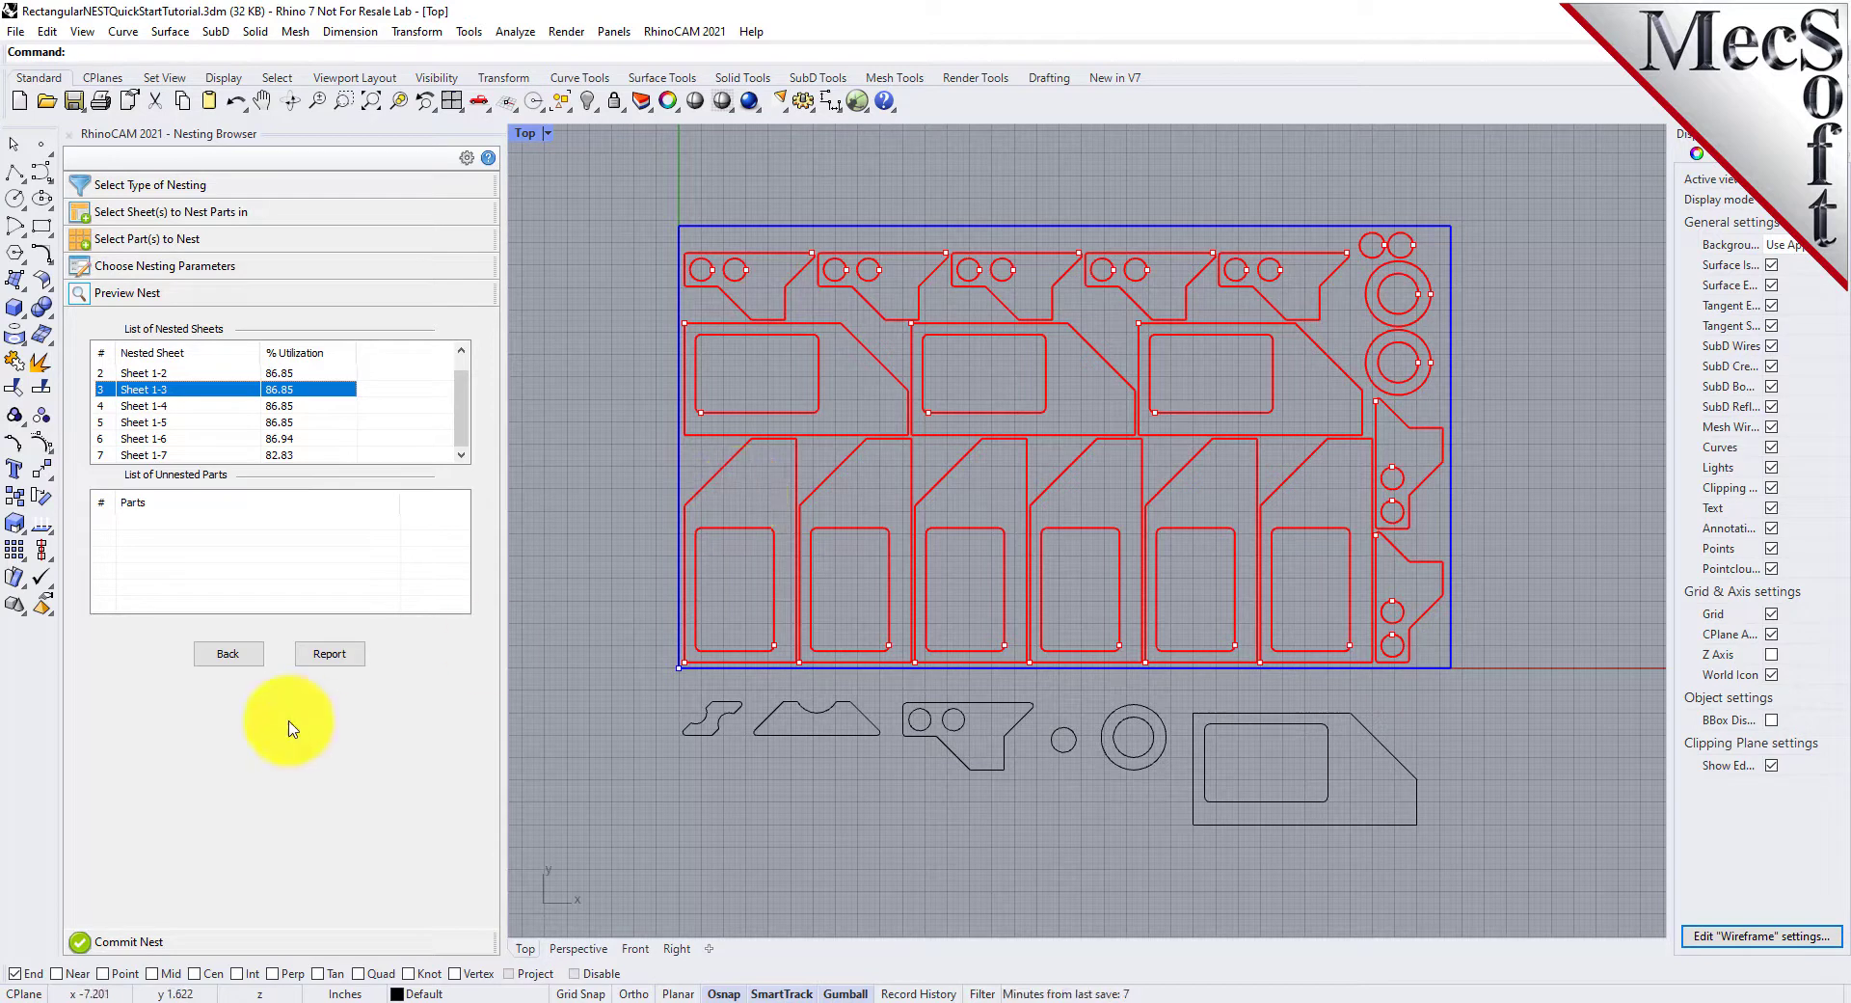
Step: Set the grain direction of Sheet 1 to Along X
{"action": "left_click", "coordinate": [193, 213]}
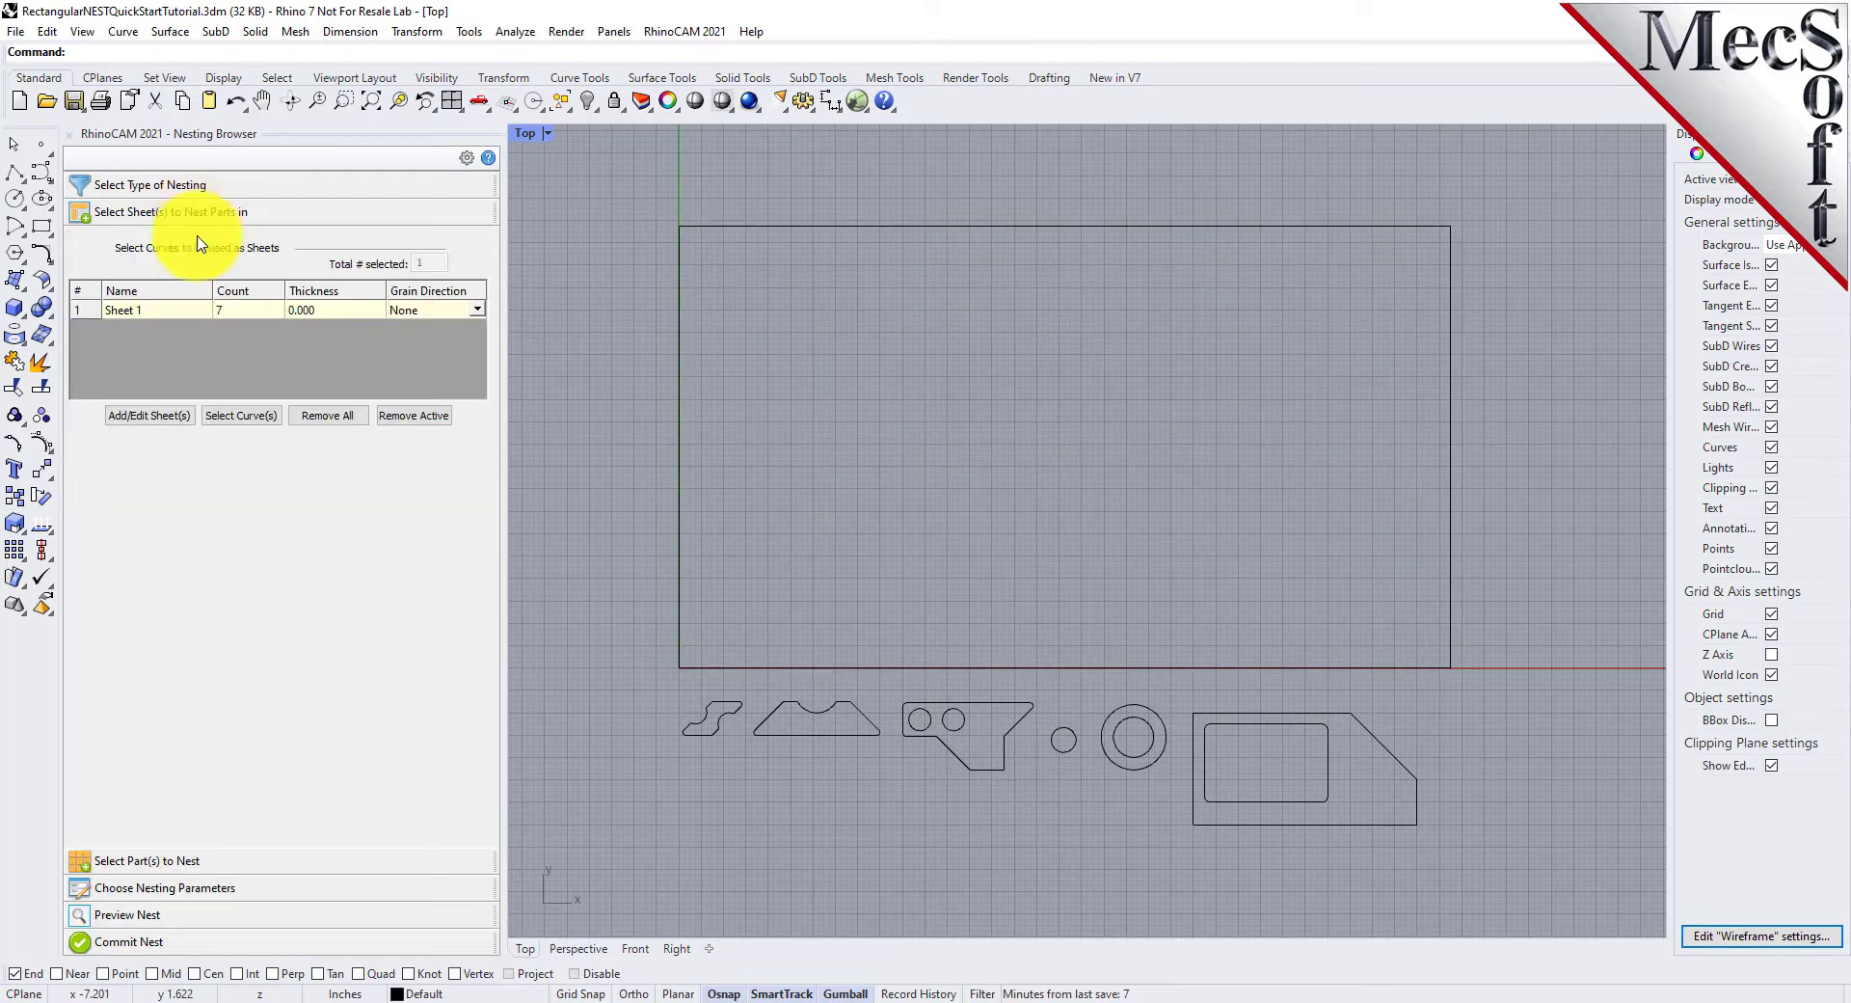
{"action": "left_click", "coordinate": [482, 313]}
{"action": "left_click", "coordinate": [477, 310]}
{"action": "left_click", "coordinate": [425, 340]}
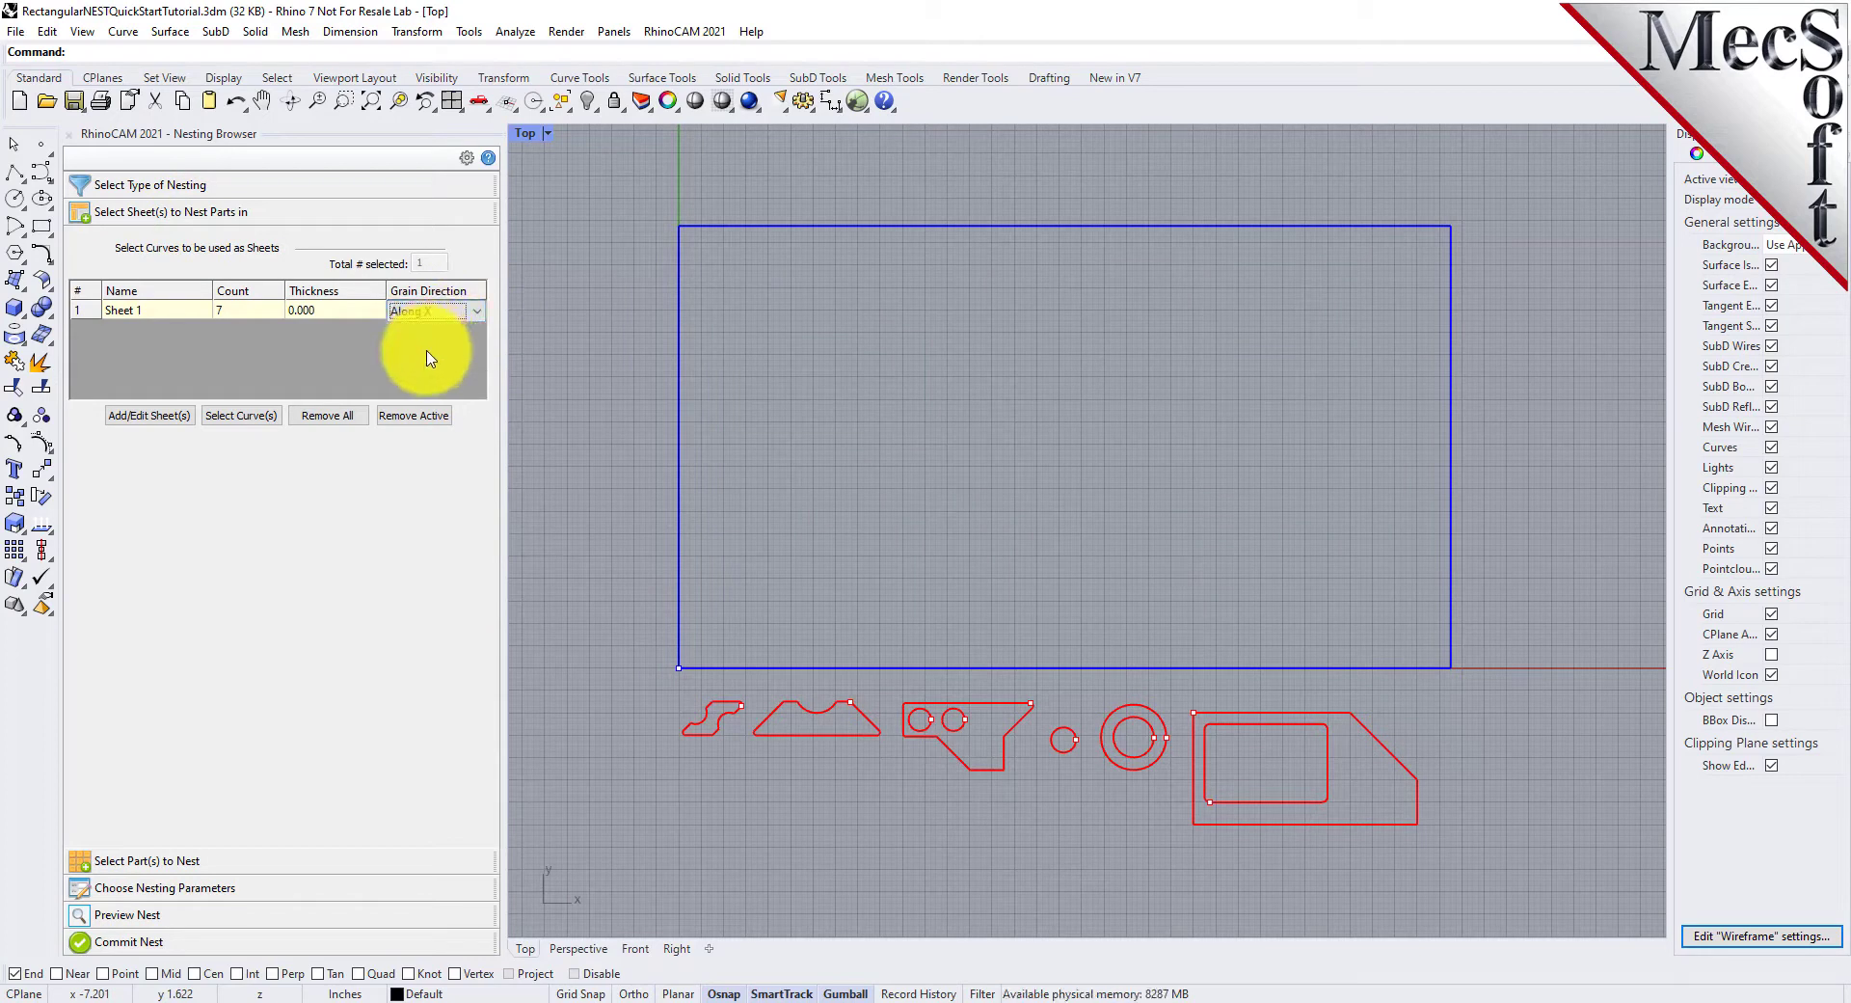
Step: Set the grain direction of Part 6 to Along Y
{"action": "left_click", "coordinate": [180, 860]}
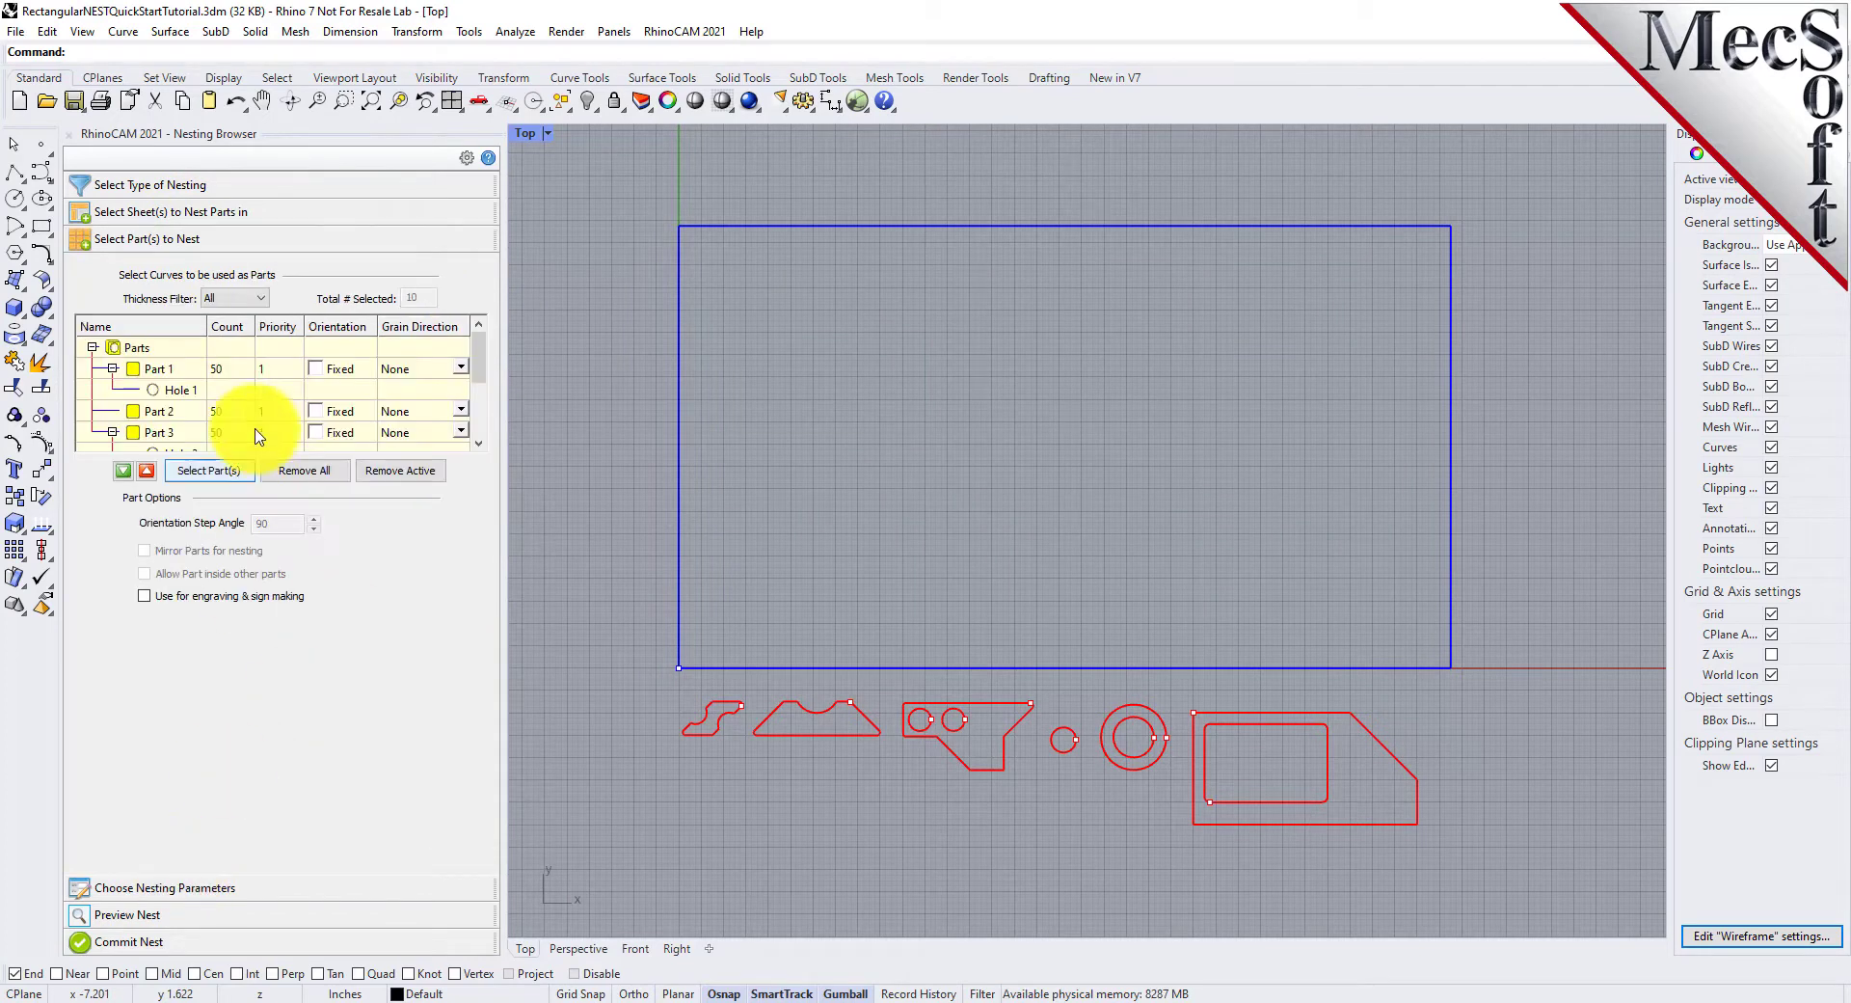
{"action": "scroll", "coordinate": [248, 391], "scroll_direction": "down", "scroll_amount": 3}
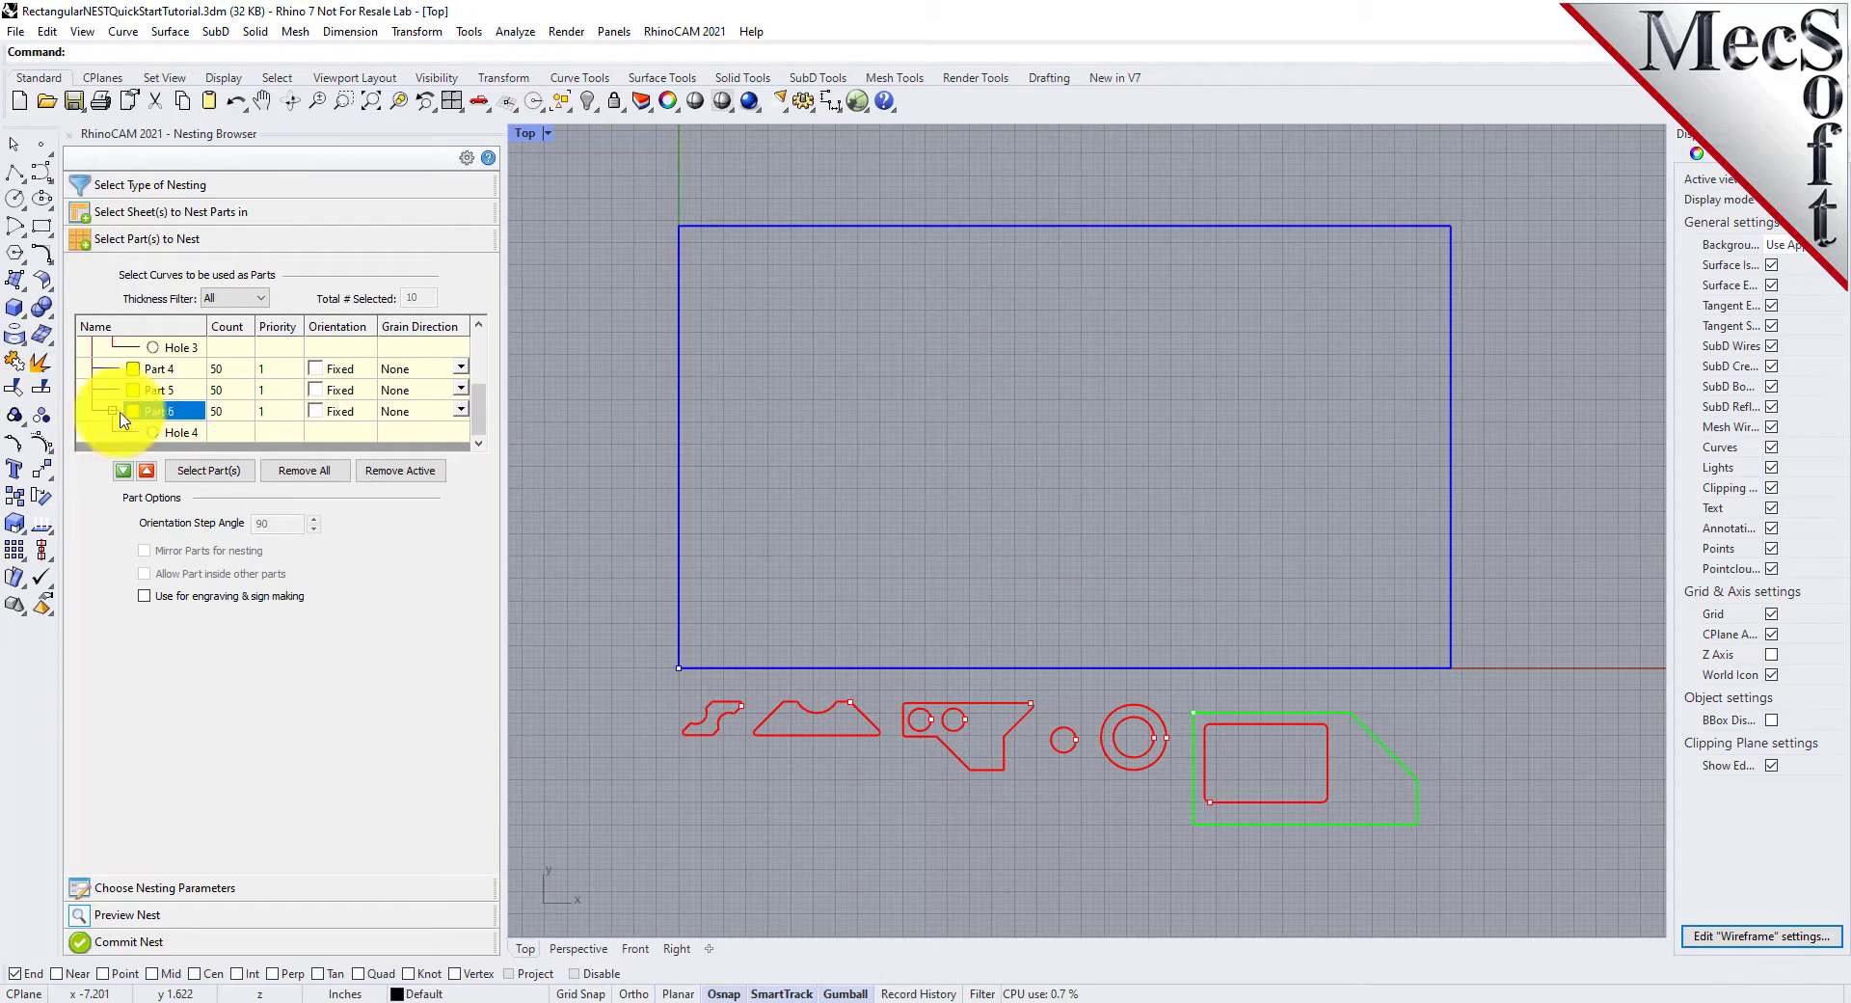
{"action": "left_click", "coordinate": [467, 415]}
{"action": "left_click", "coordinate": [464, 412]}
{"action": "left_click", "coordinate": [427, 466]}
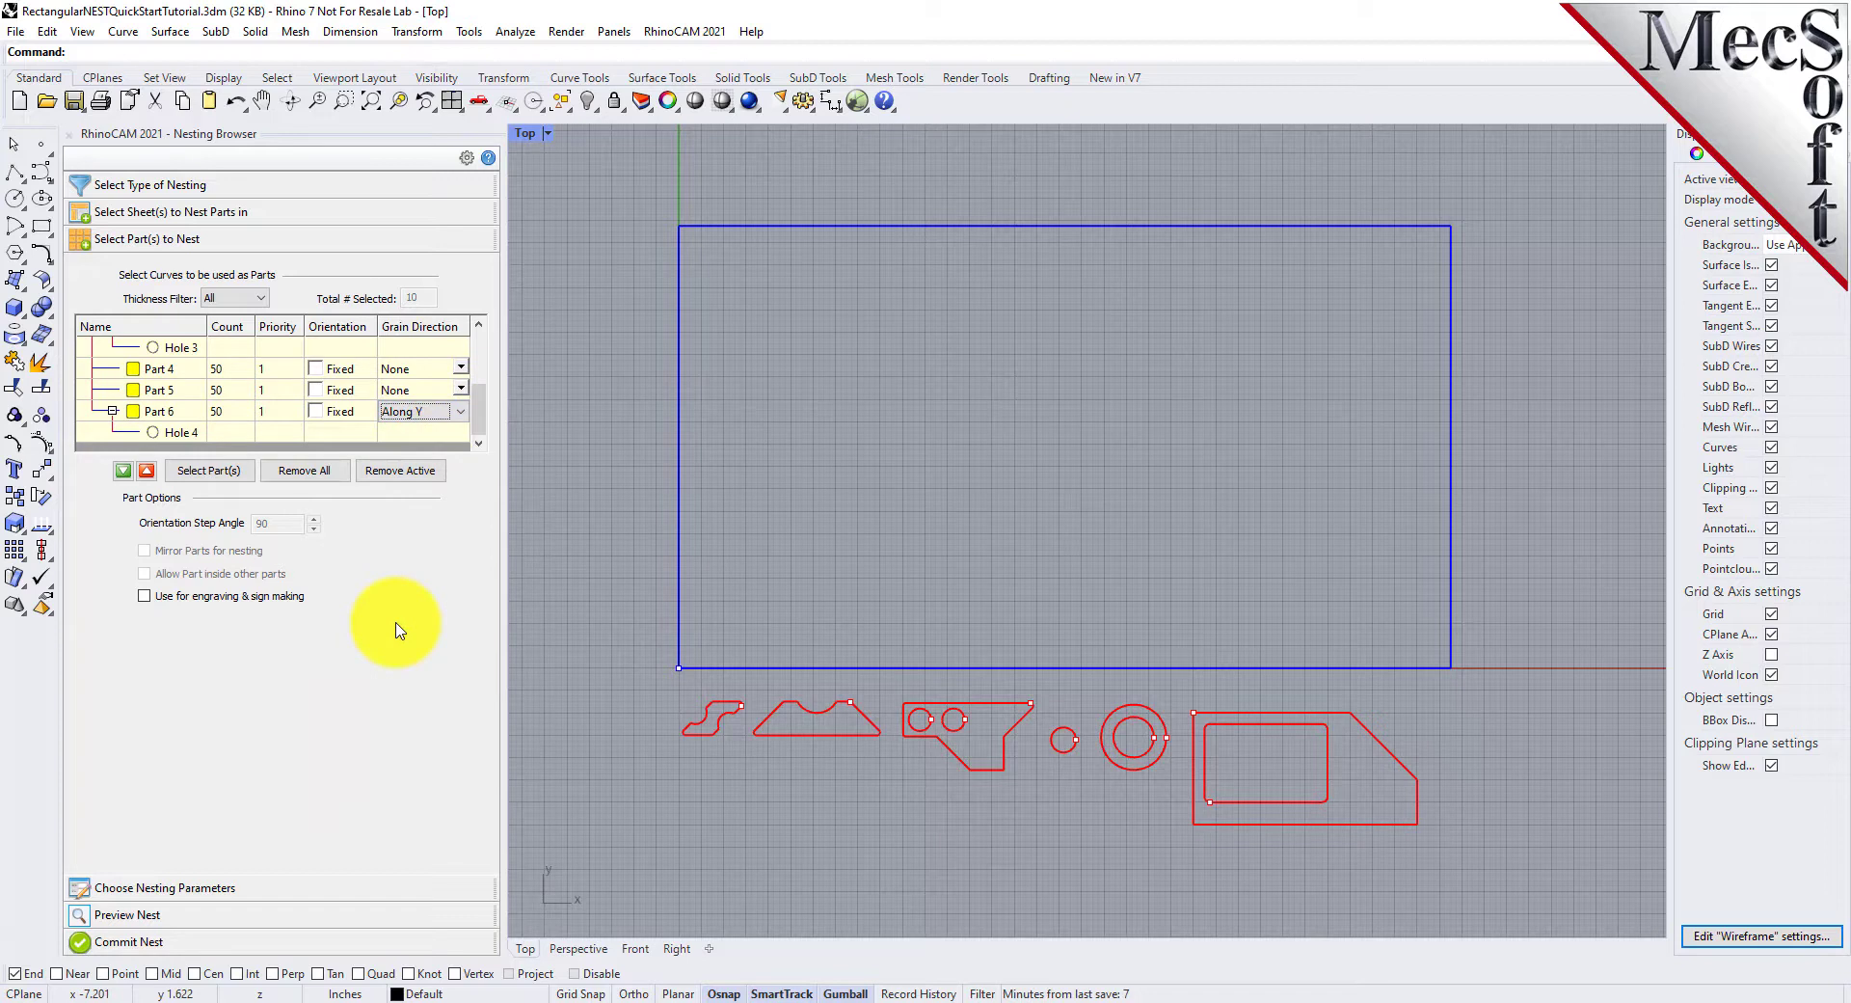
Step: Execute the nest again with the grain directions applied and review nested sheets 1-2 through 1-6
{"action": "left_click", "coordinate": [179, 892]}
{"action": "left_click", "coordinate": [335, 658]}
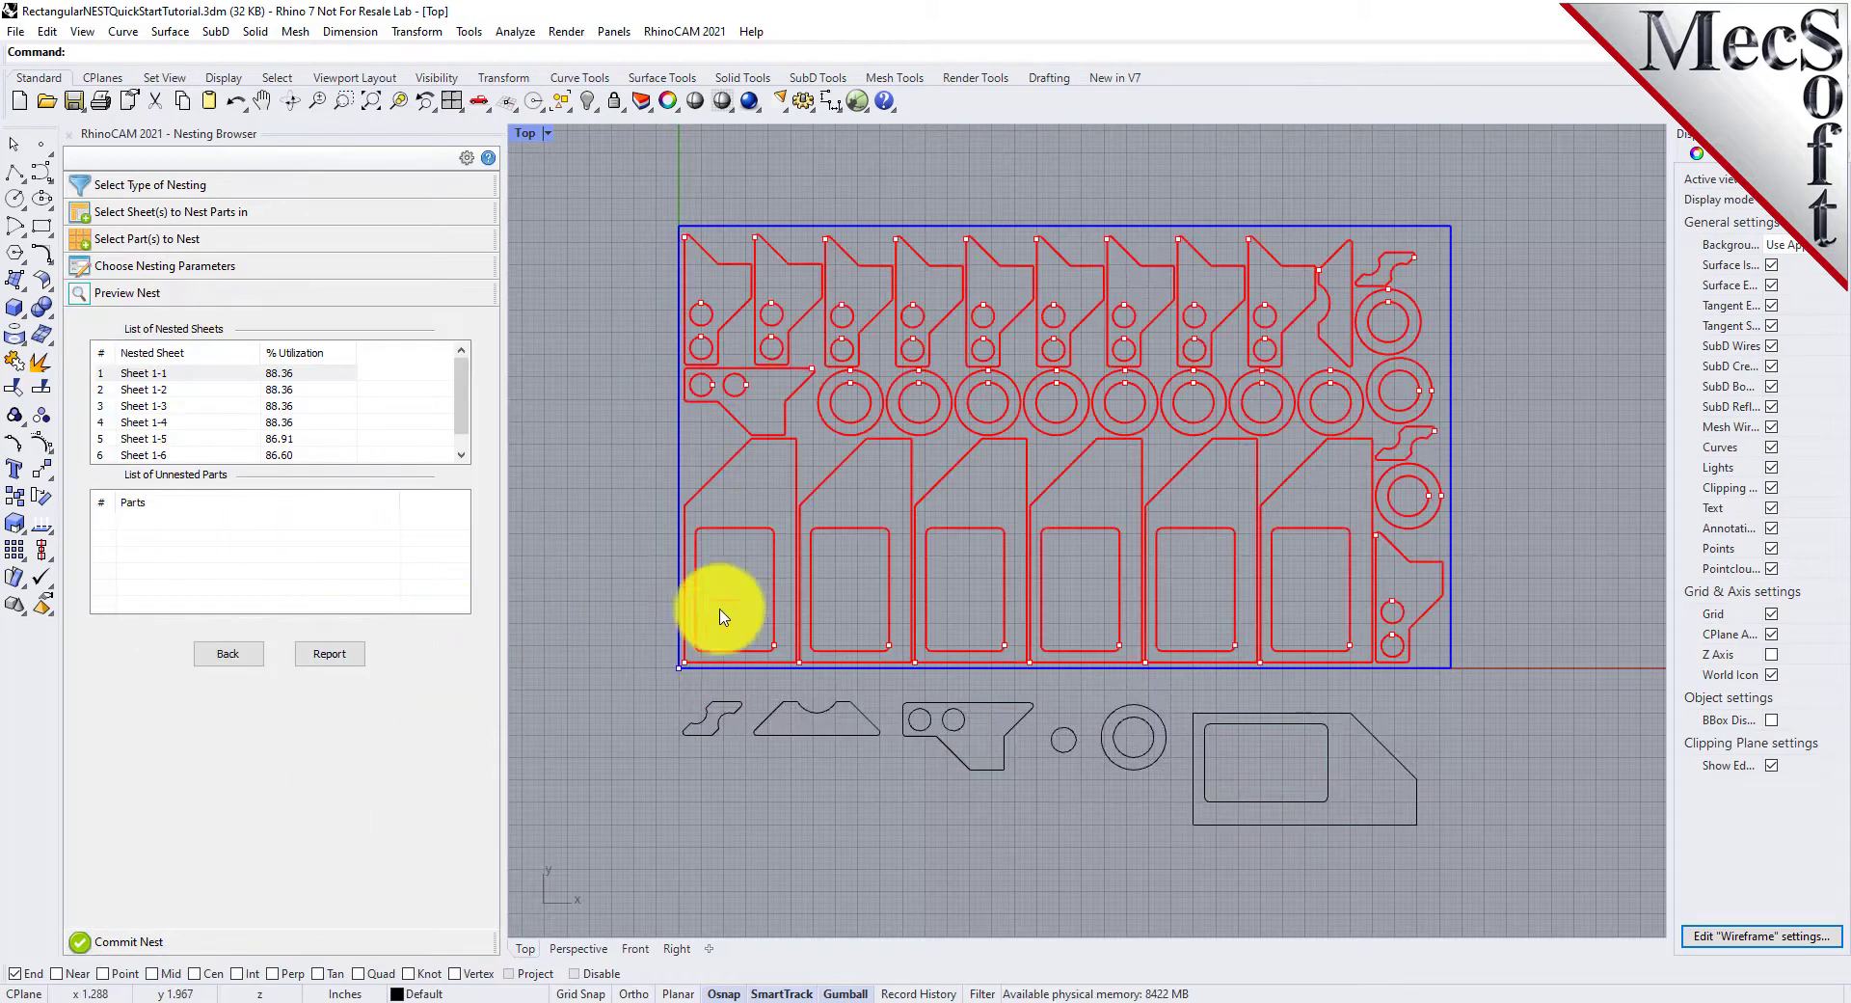
{"action": "left_click", "coordinate": [298, 391]}
{"action": "left_click", "coordinate": [293, 406]}
{"action": "left_click", "coordinate": [293, 423]}
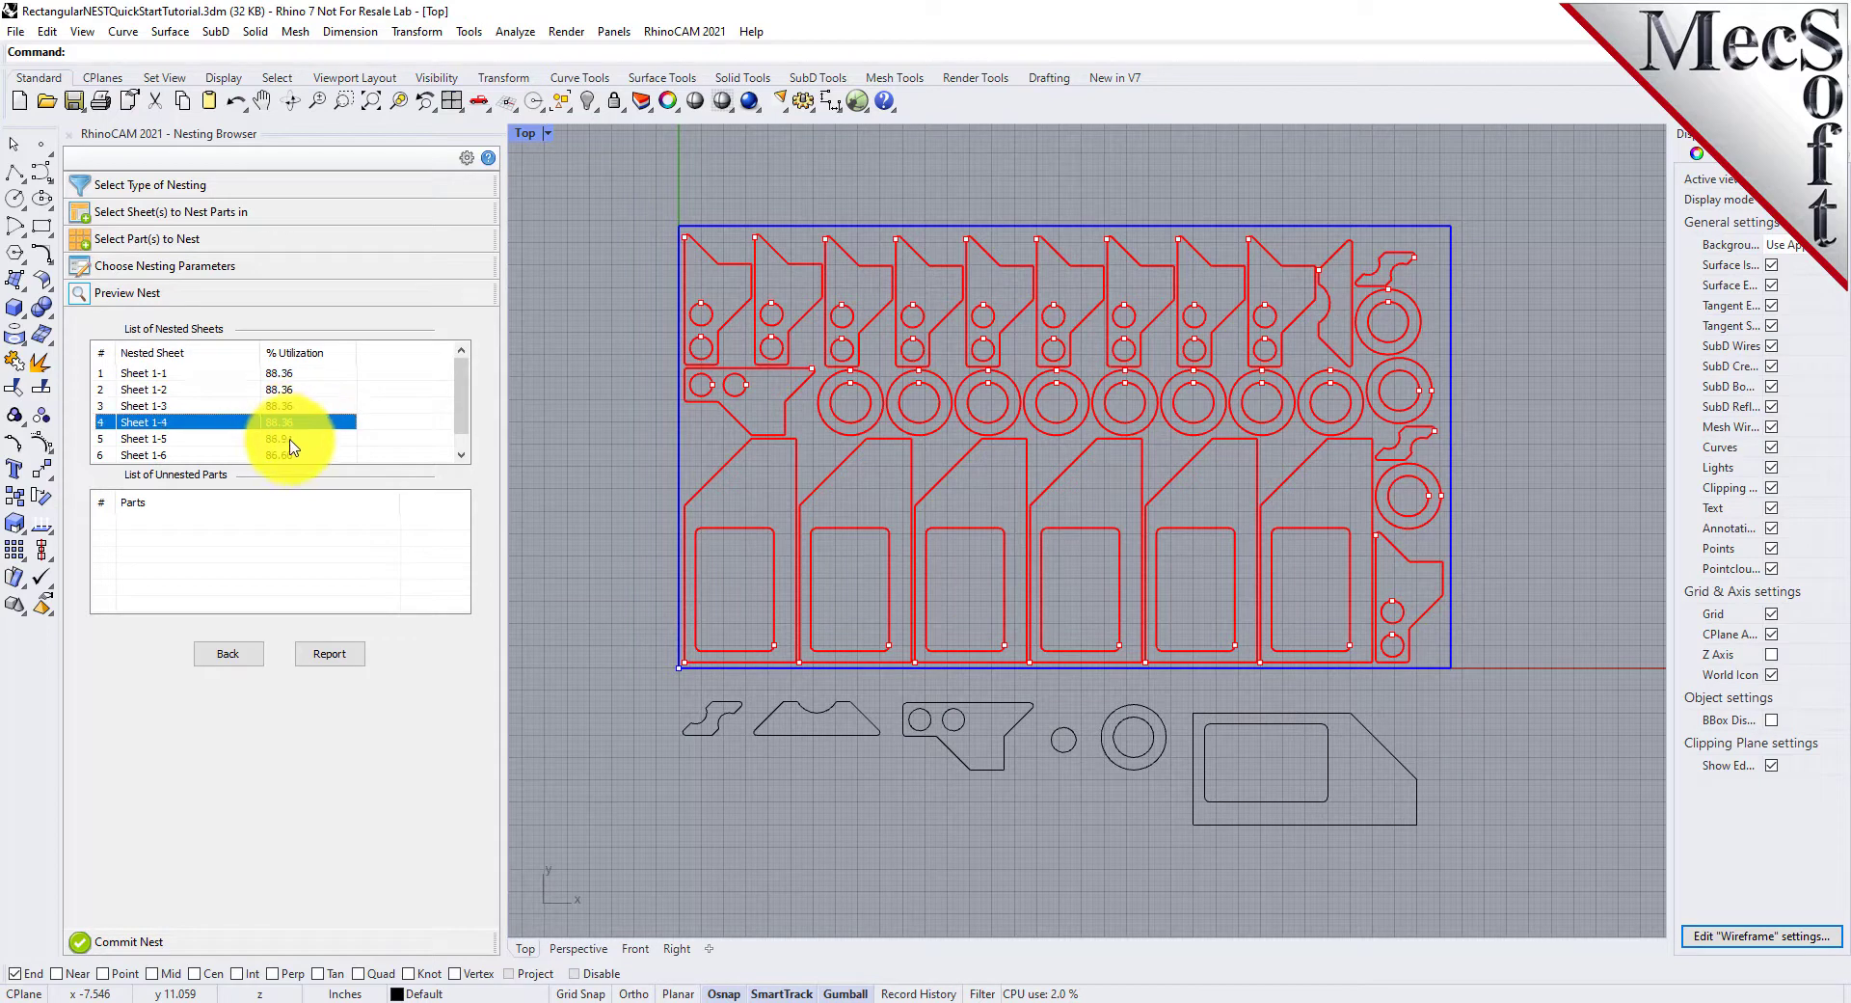
{"action": "left_click", "coordinate": [291, 439]}
{"action": "left_click", "coordinate": [290, 455]}
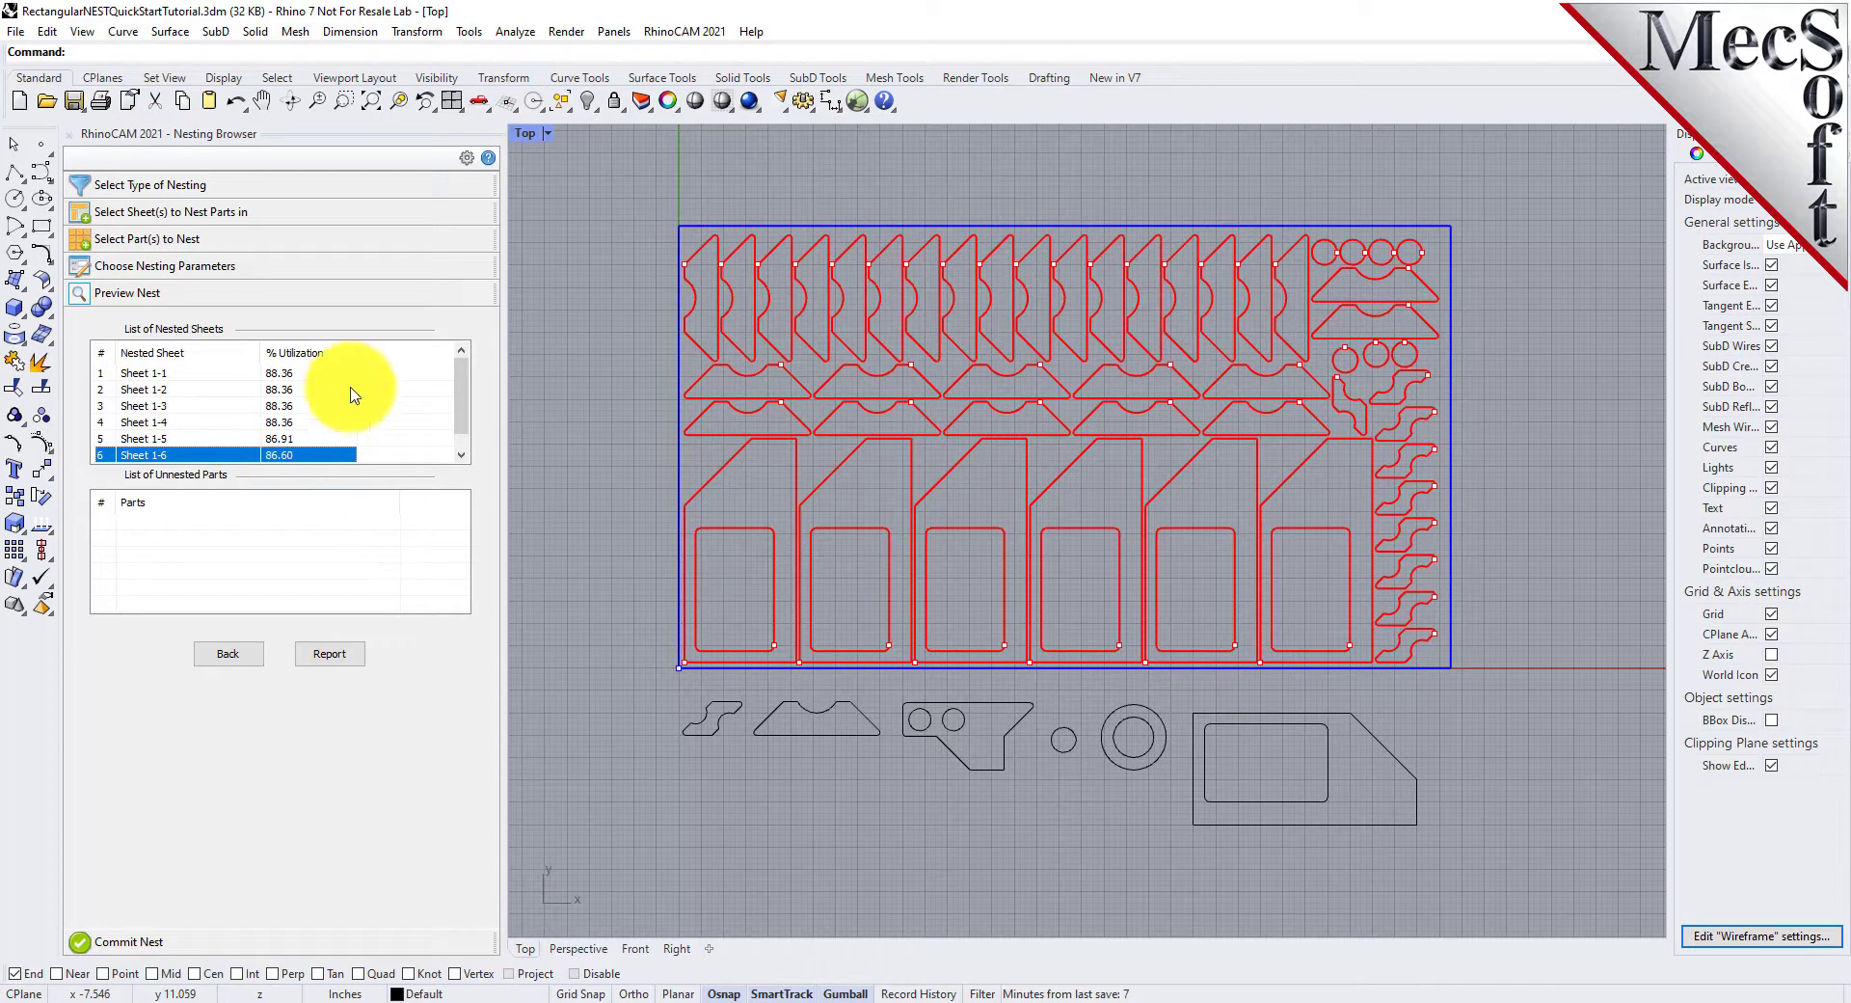
{"action": "scroll", "coordinate": [351, 391], "scroll_direction": "down", "scroll_amount": 1}
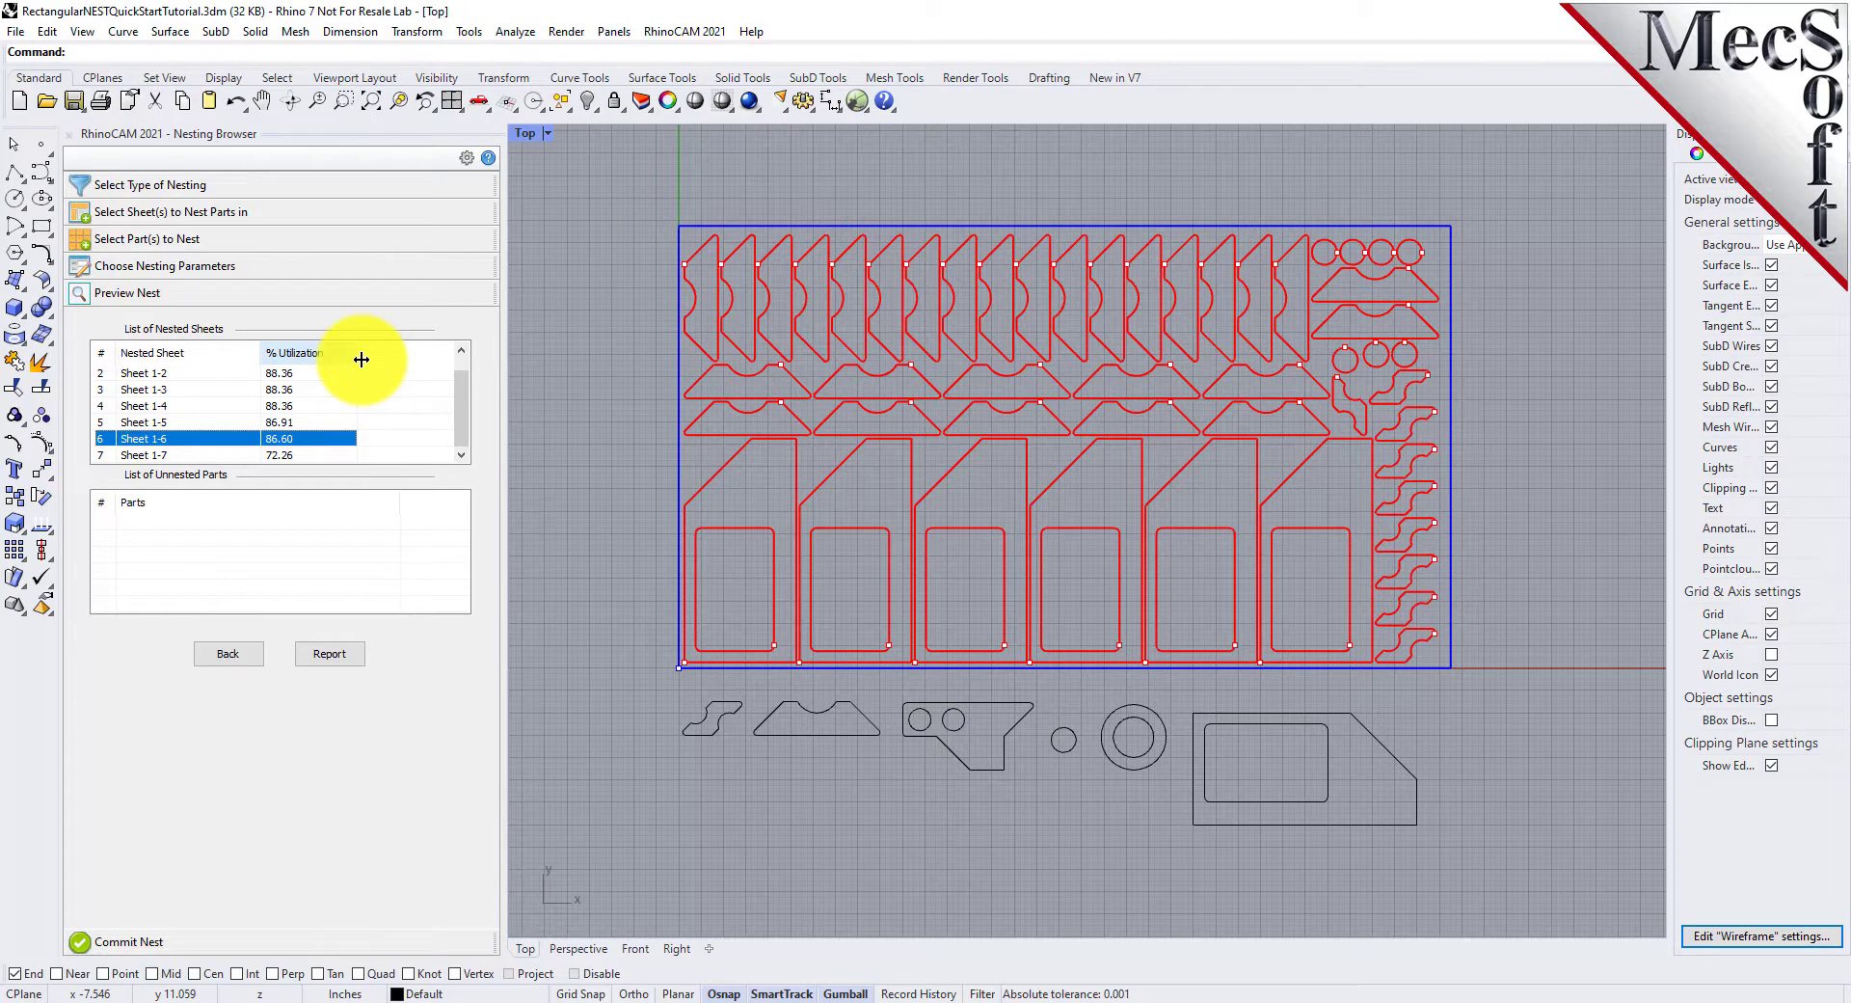
Step: Commit the nest with a separate layer for each nested sheet
{"action": "left_click", "coordinate": [133, 941]}
{"action": "left_click", "coordinate": [281, 477]}
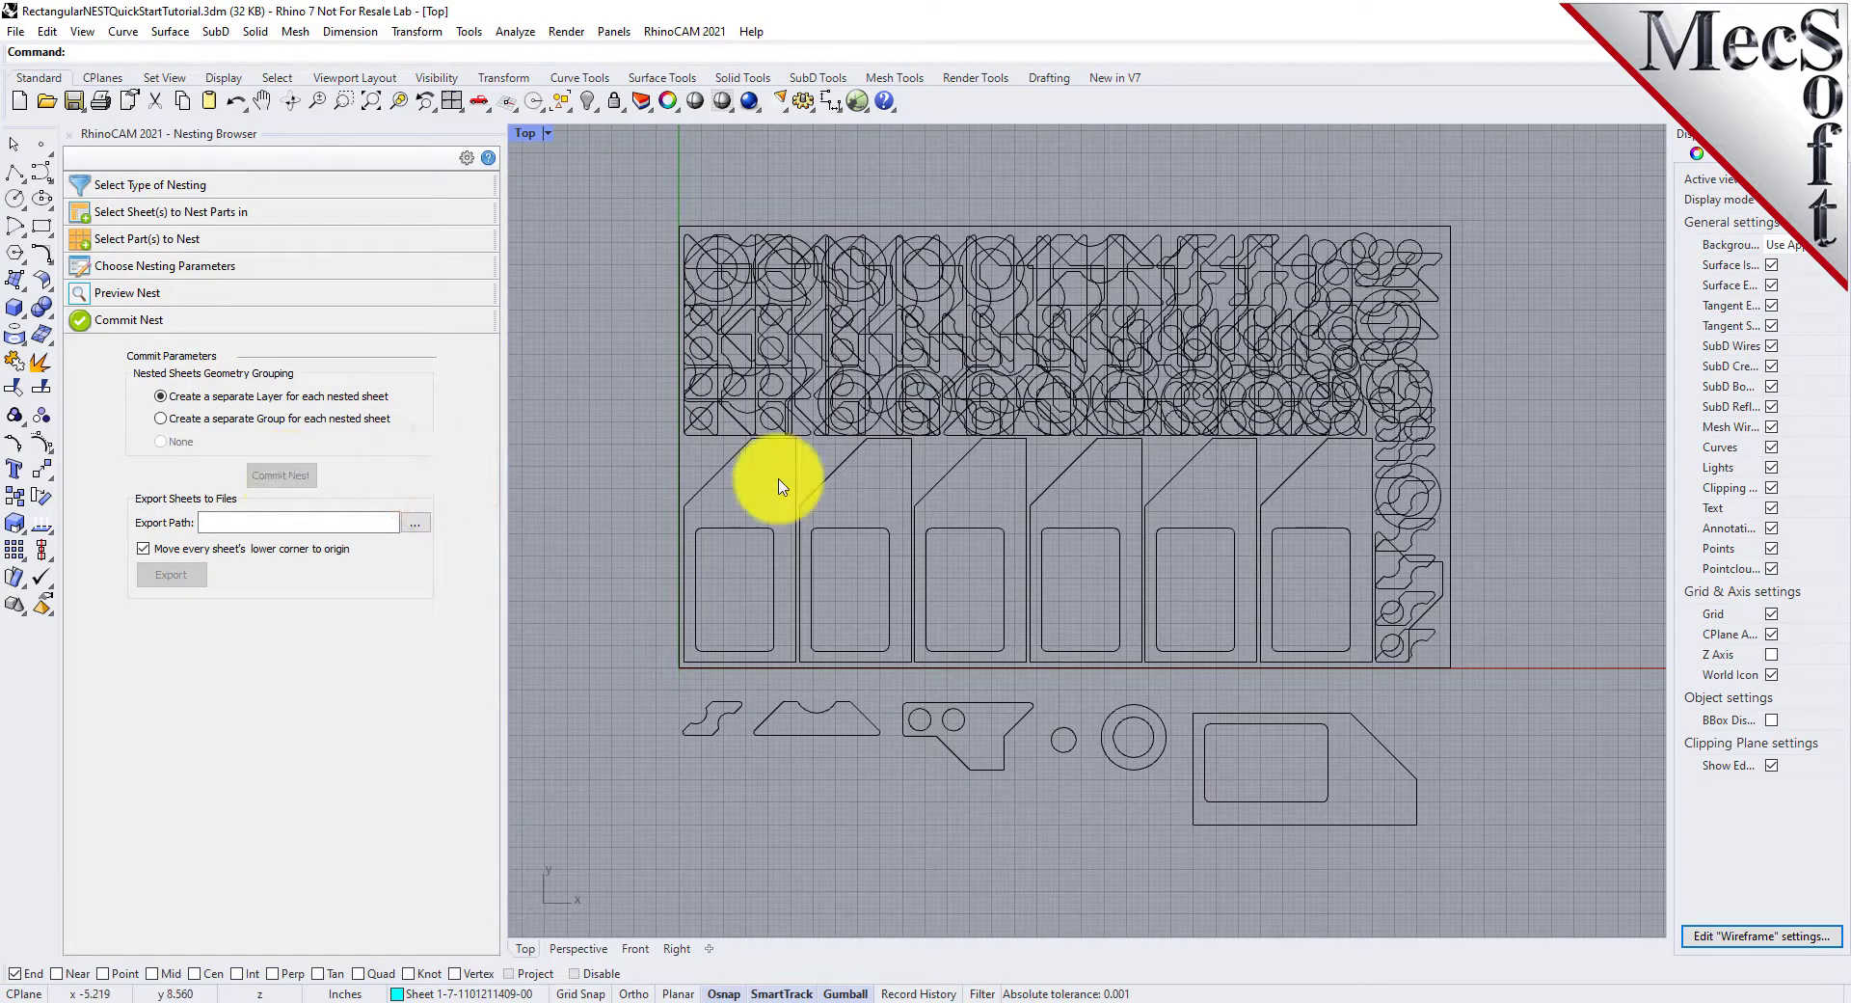
Step: Hide the layers of nested sheets 1-1 through 1-6 so that only Sheet 1-7 is displayed
{"action": "left_click", "coordinate": [1720, 153]}
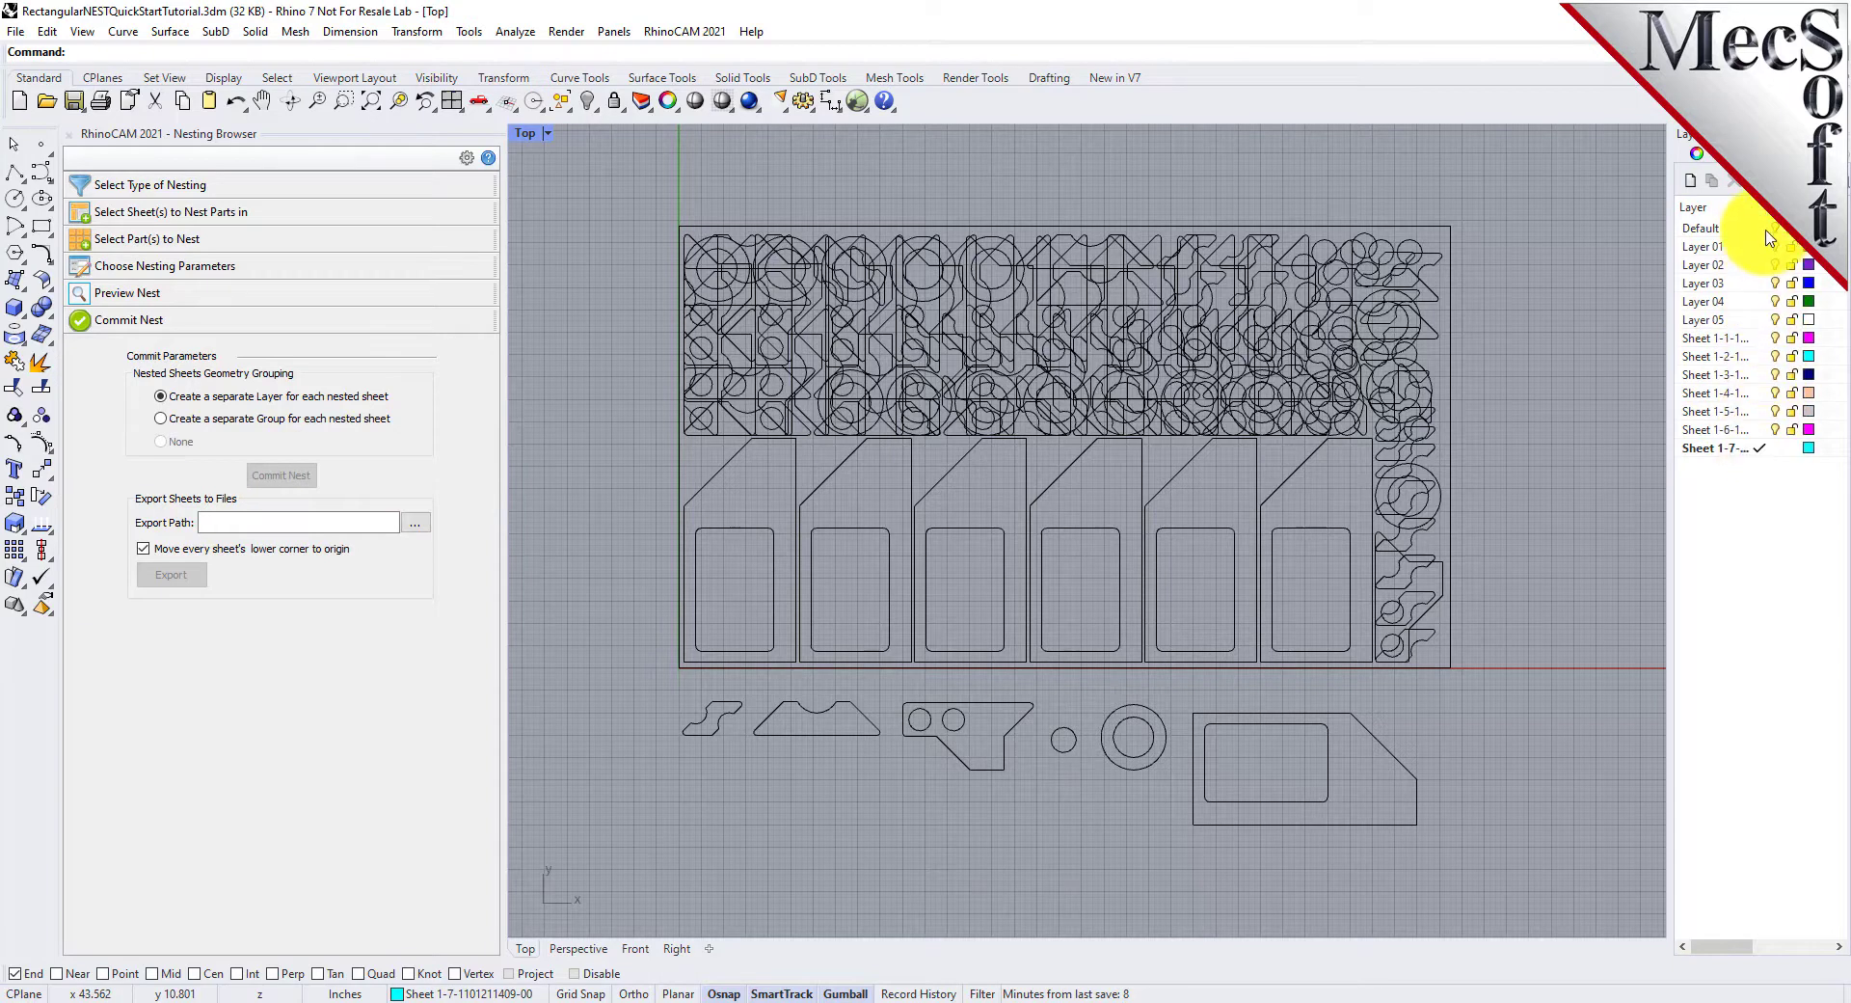
{"action": "left_click", "coordinate": [1779, 358]}
{"action": "left_click", "coordinate": [1779, 375]}
{"action": "left_click", "coordinate": [1779, 394]}
{"action": "left_click", "coordinate": [1780, 412]}
{"action": "left_click", "coordinate": [1779, 431]}
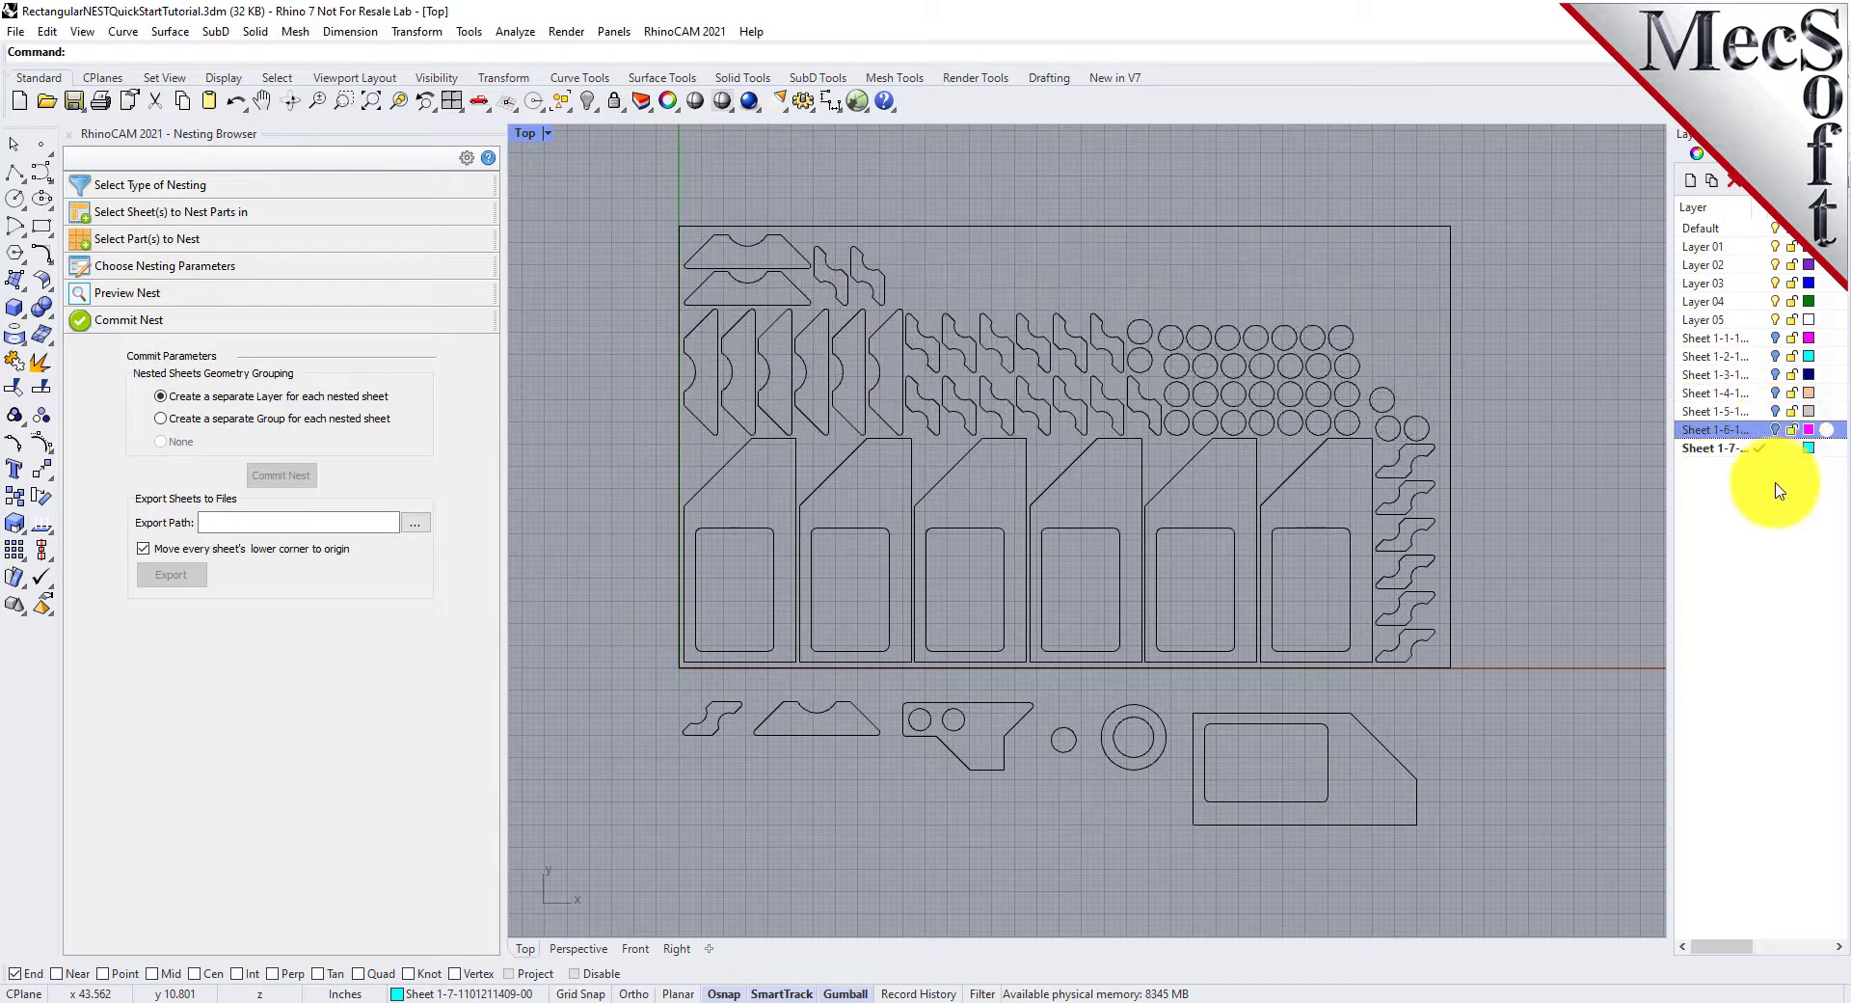